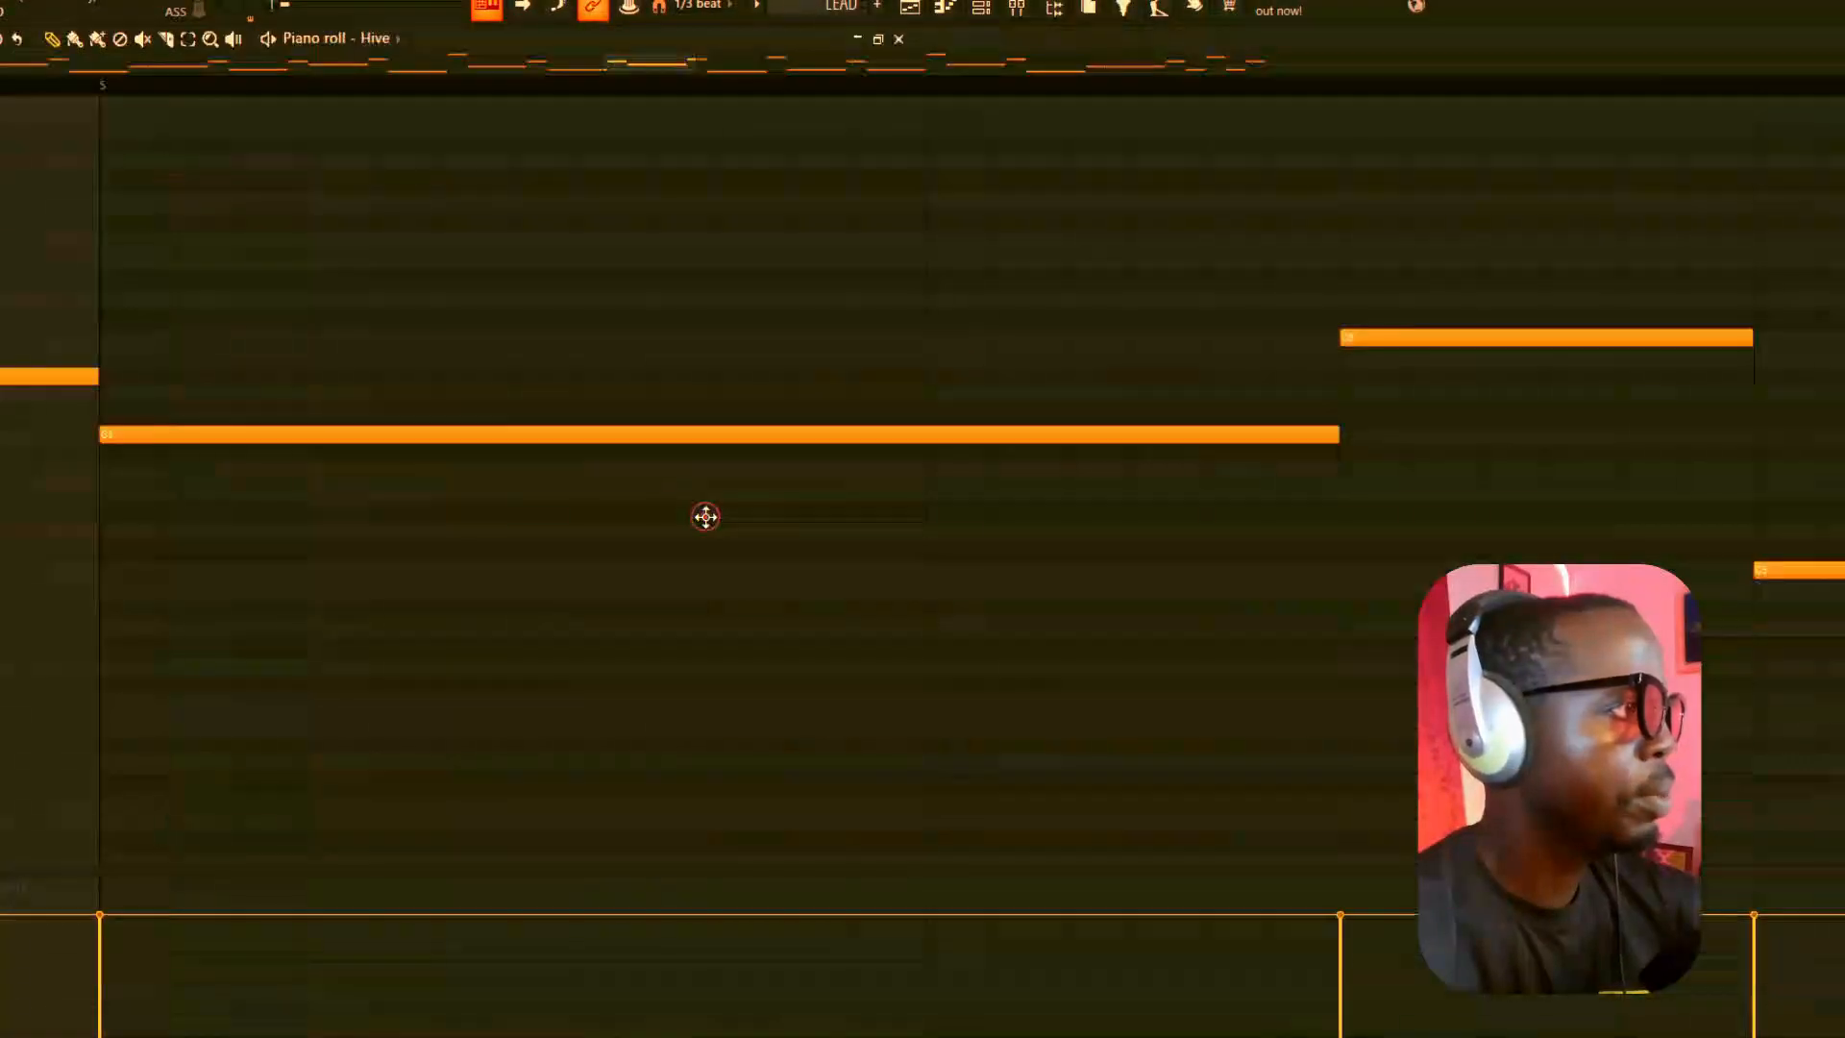
Step: Review the ASS pattern's bass notes in the piano roll and inspect its Hive and Sub bass channels
double_click(705, 517)
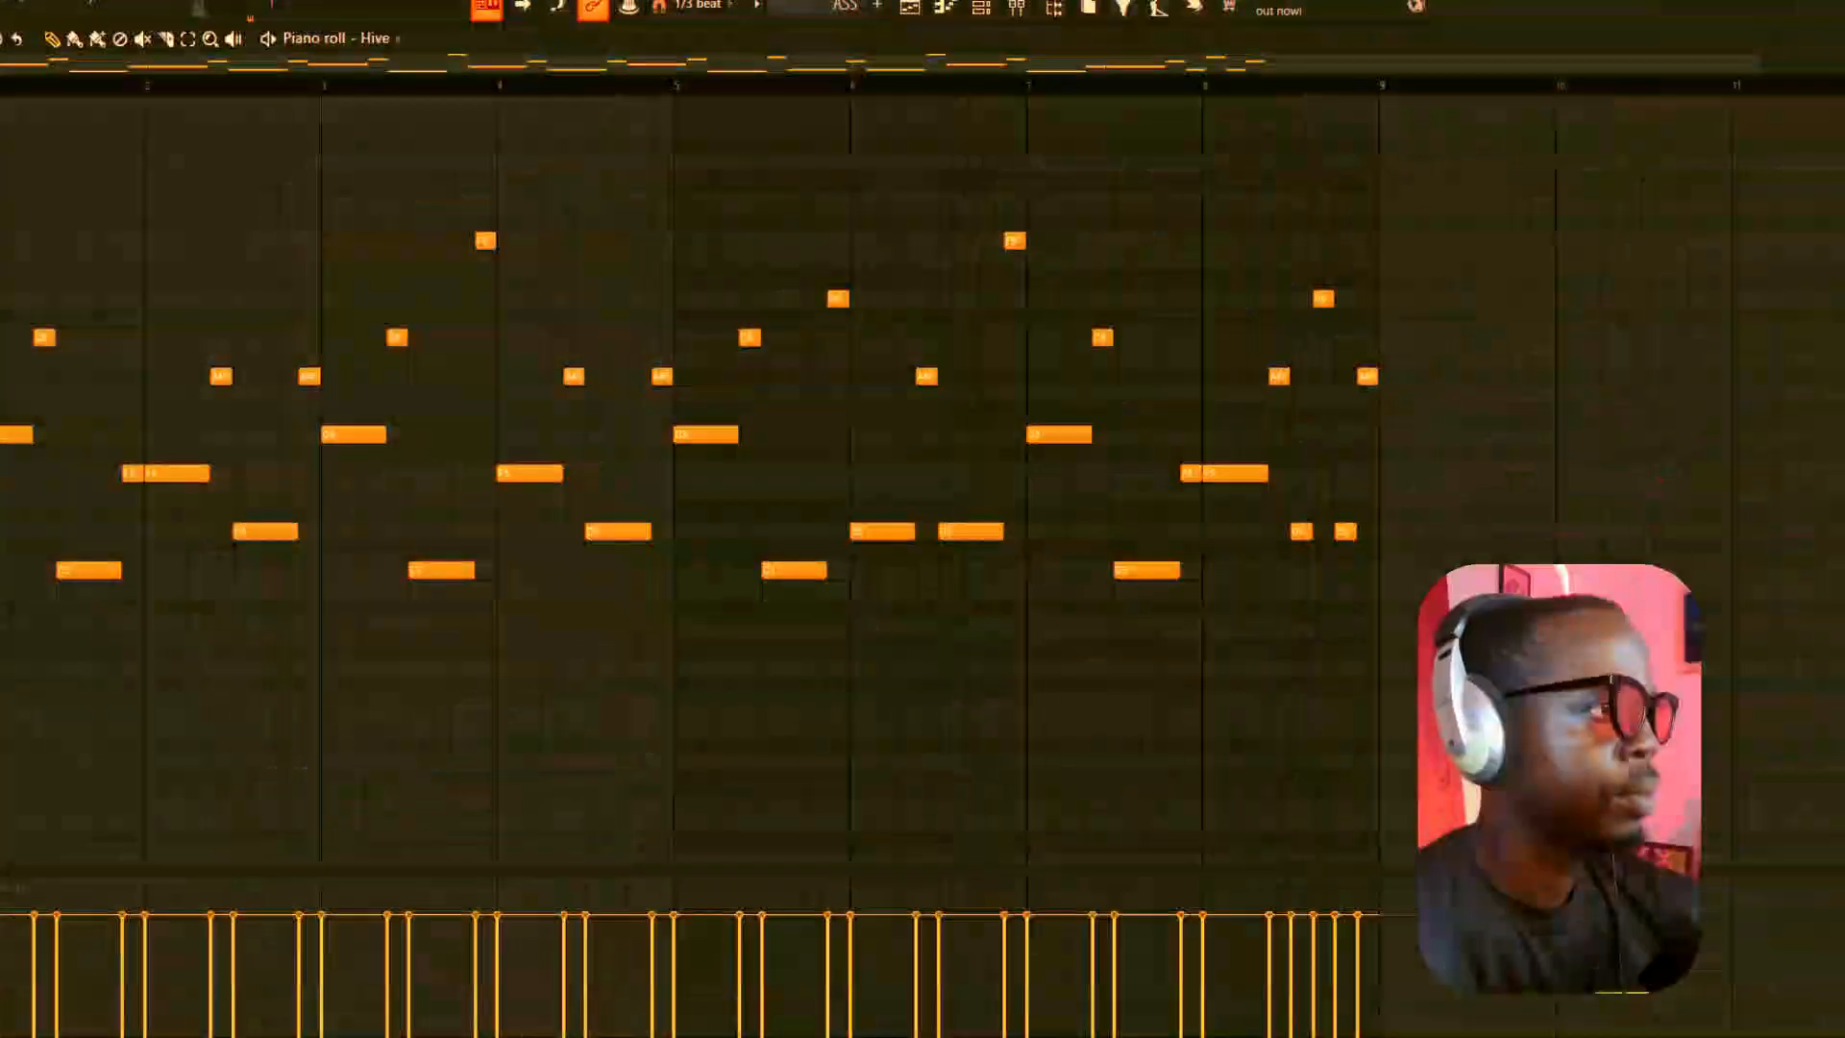
key(Escape)
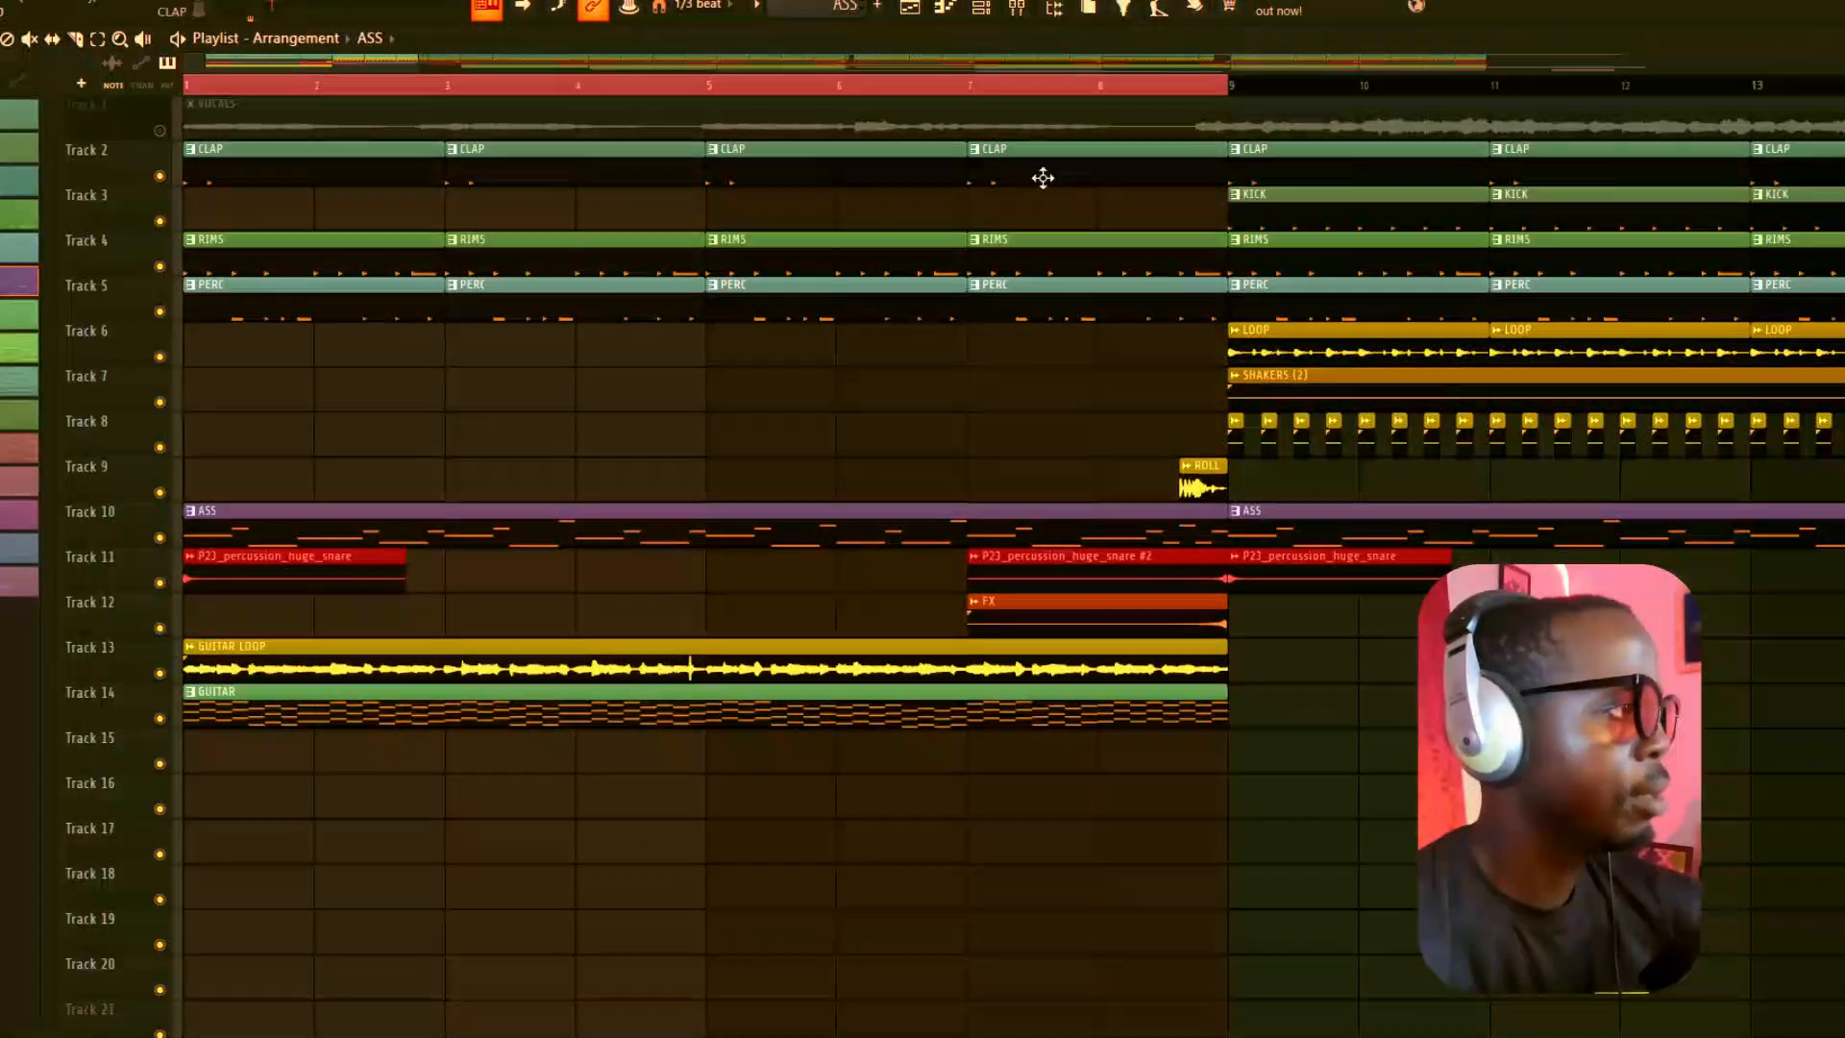
click(1000, 12)
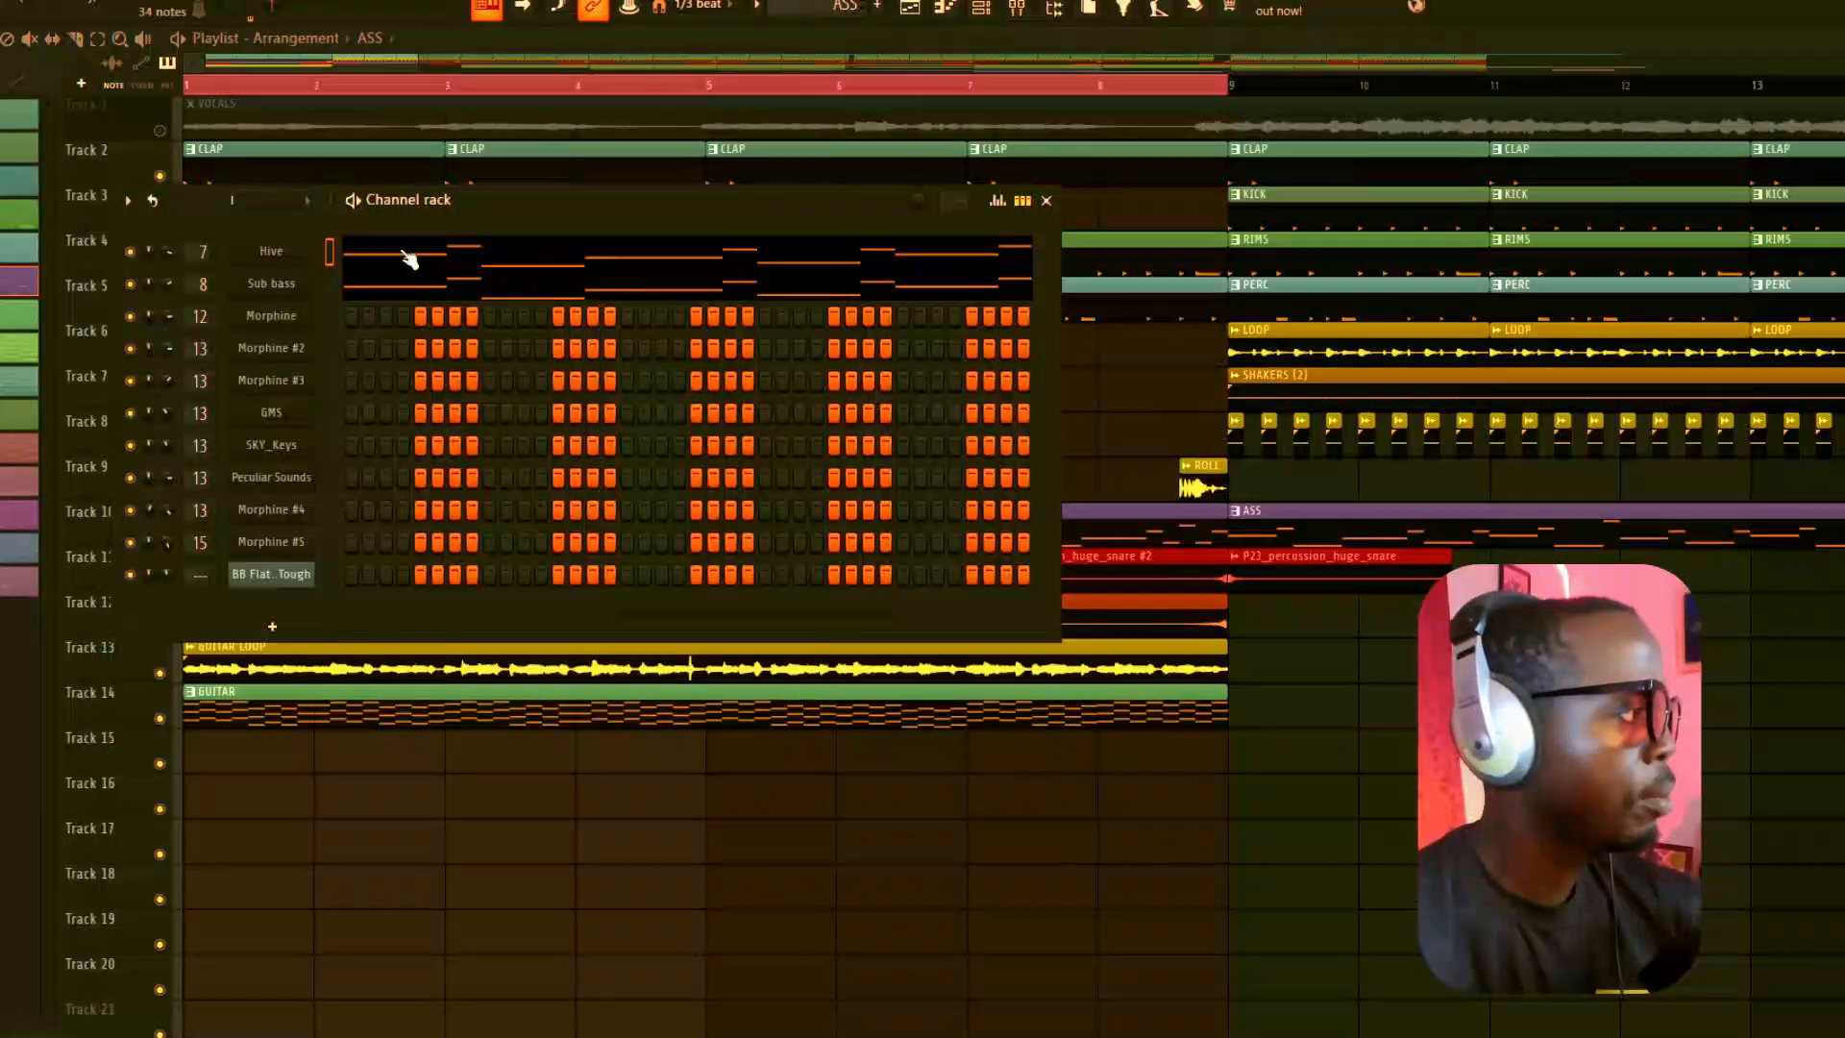
click(304, 254)
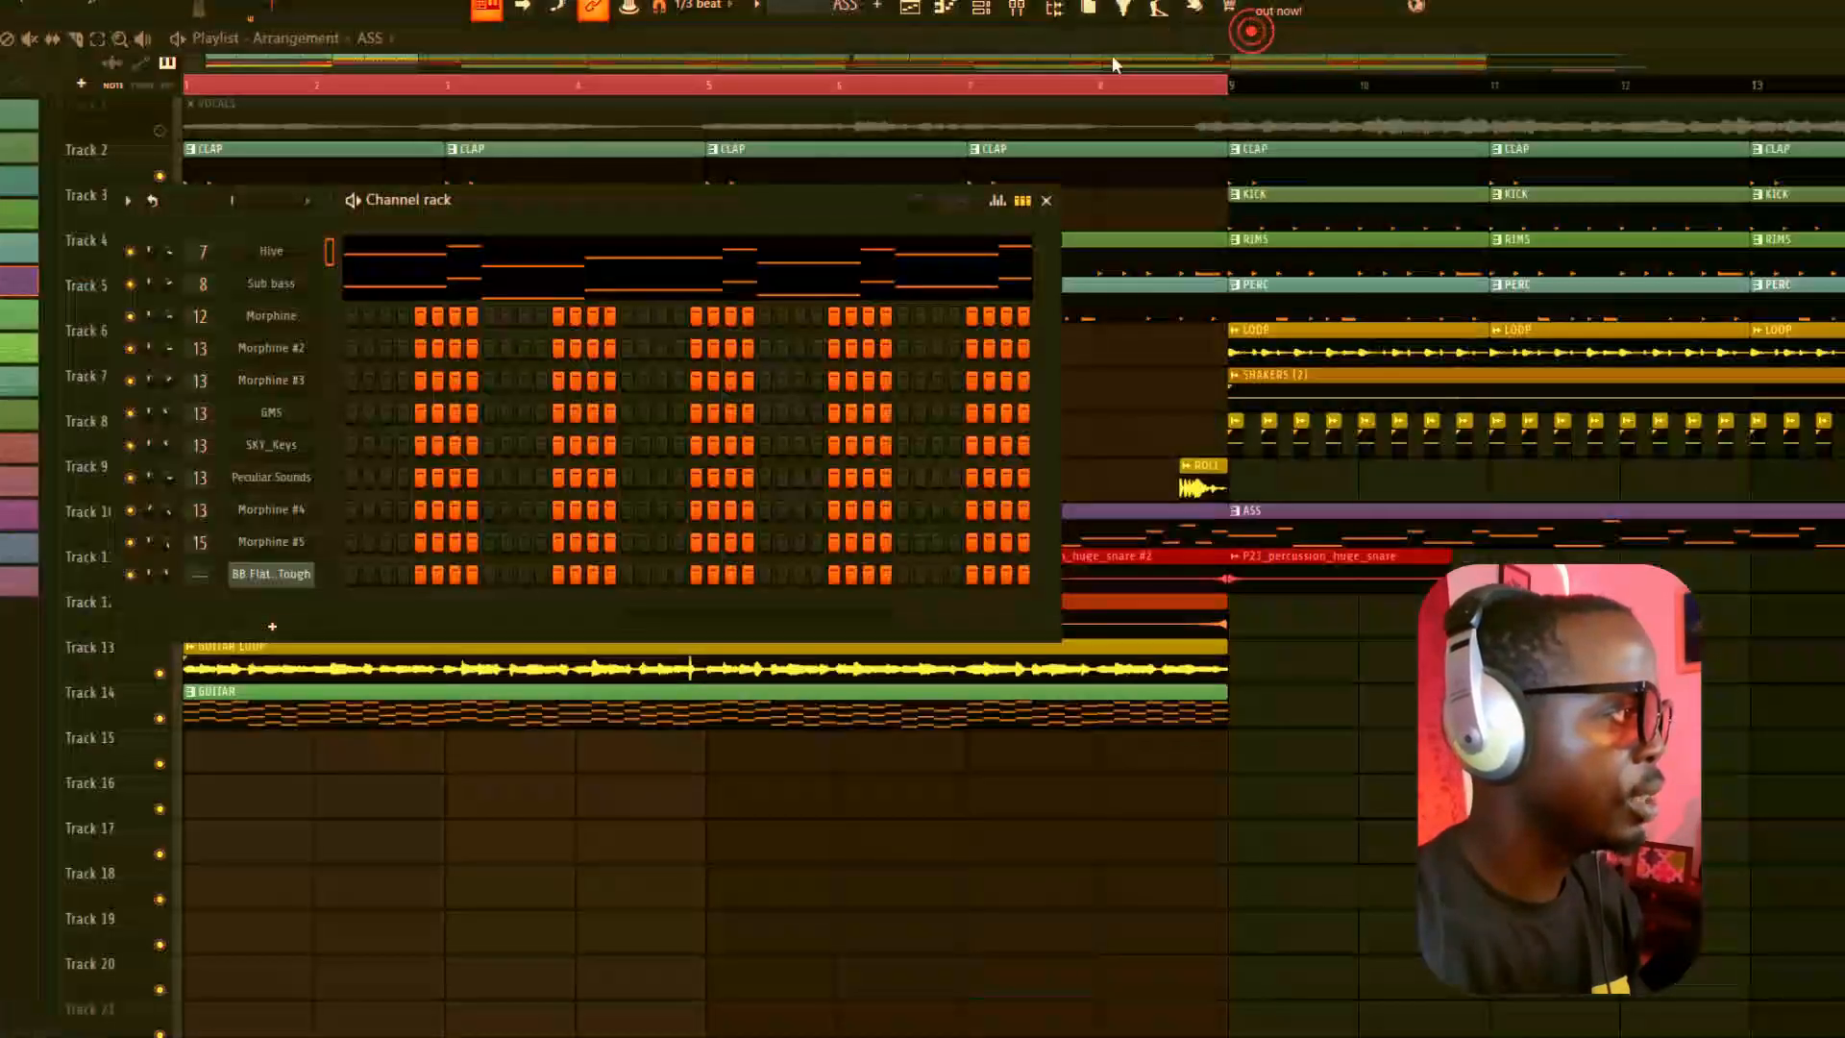
click(281, 288)
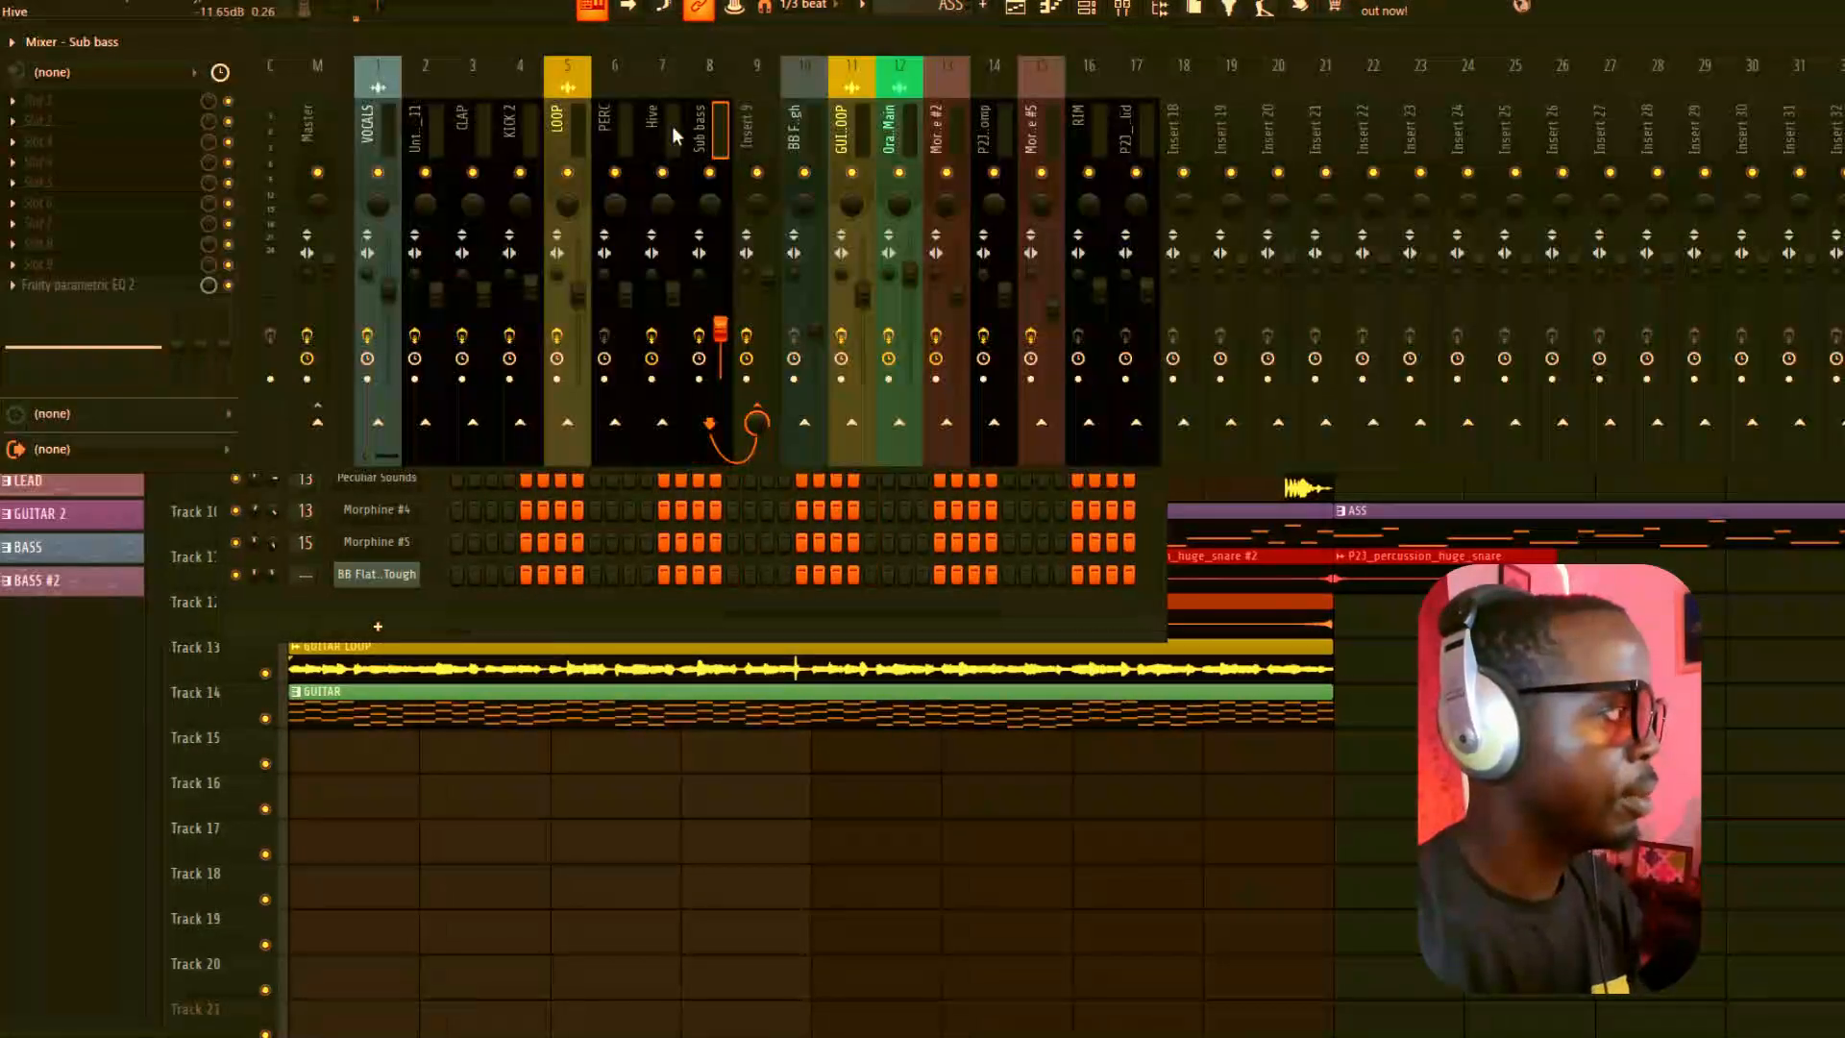
Step: Inspect the Fruity Compressor and Fruity Chorus settings on the Hive mixer track
click(672, 126)
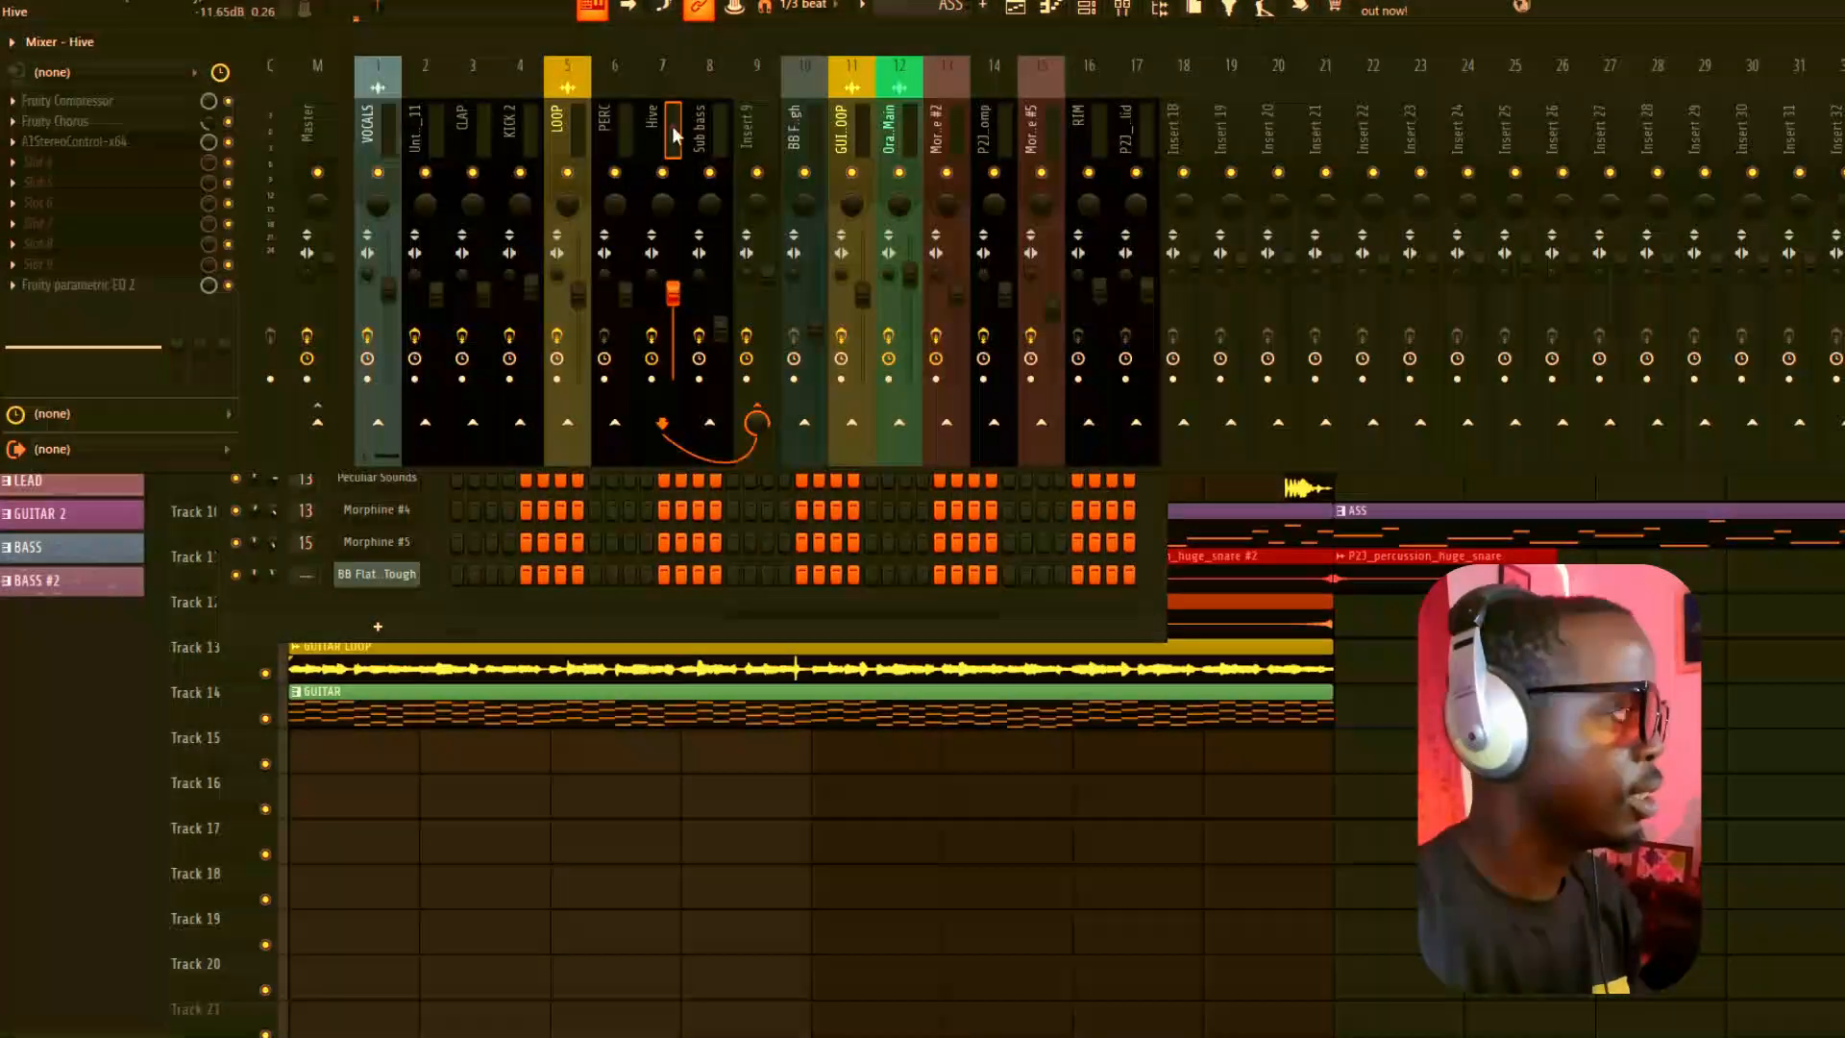
click(100, 106)
click(100, 107)
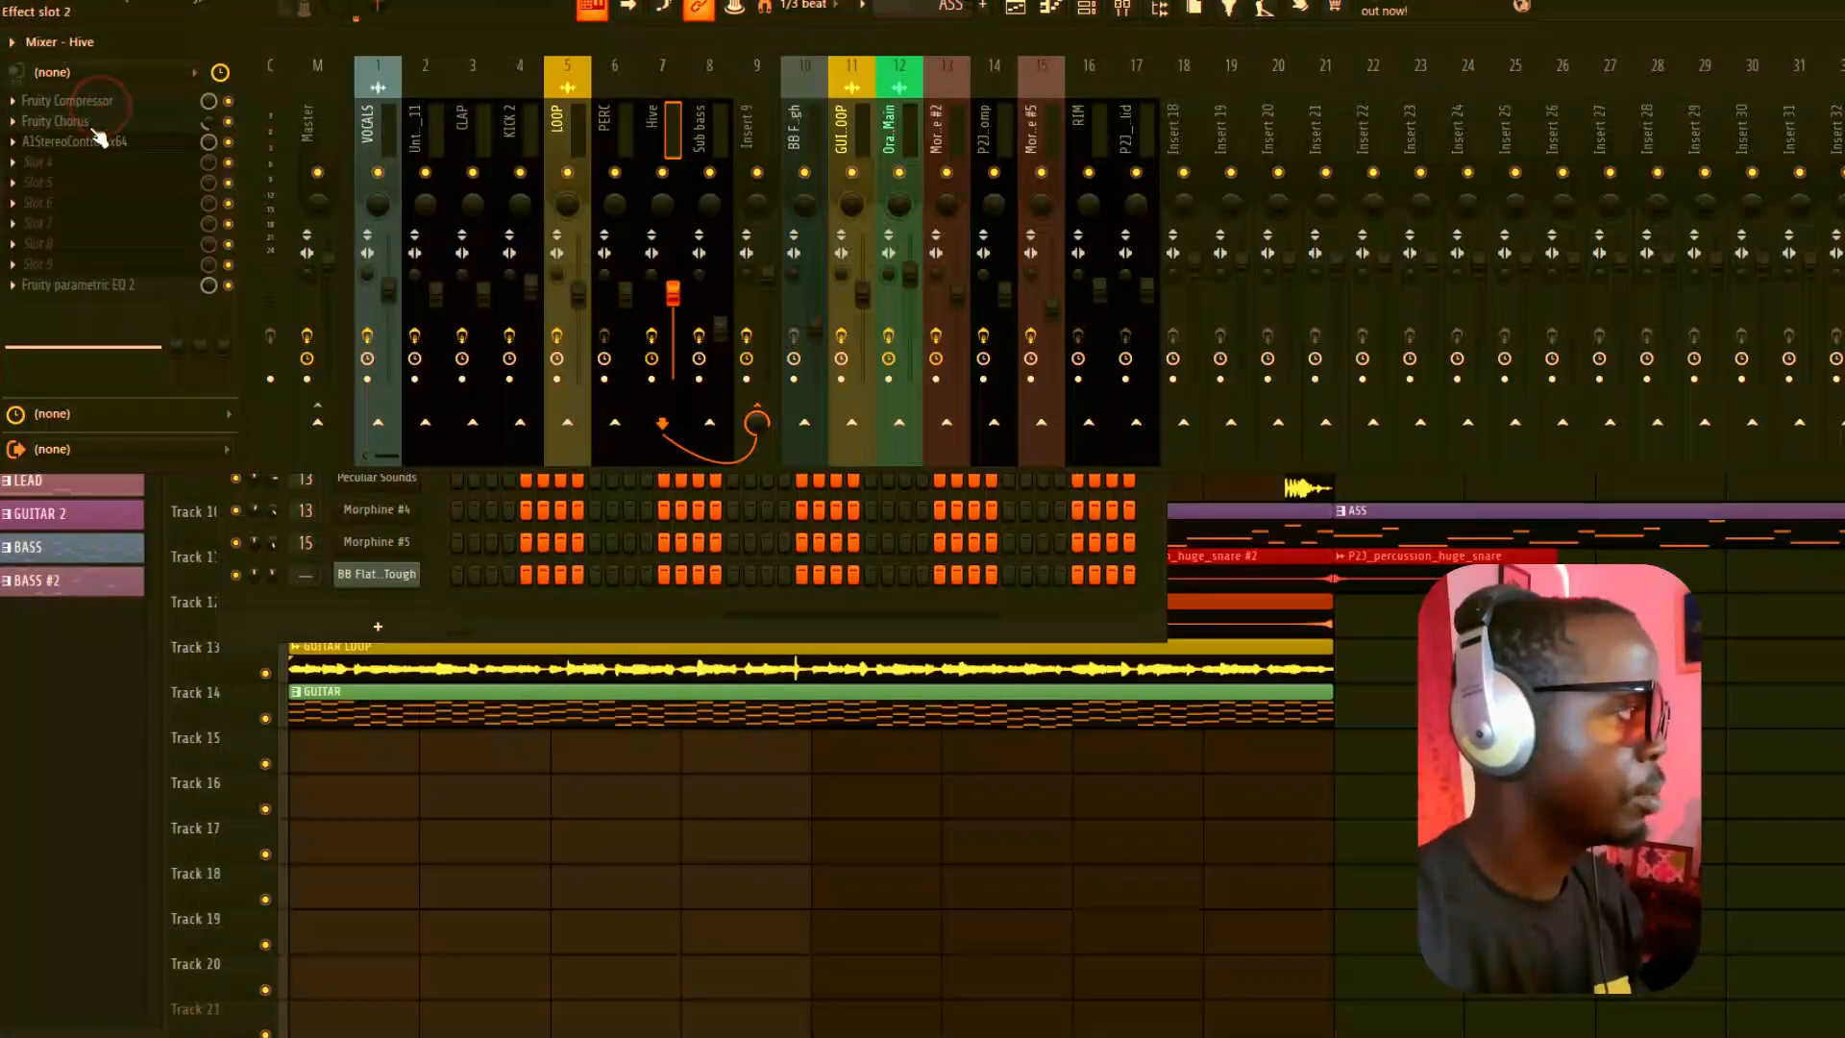
click(91, 123)
click(91, 123)
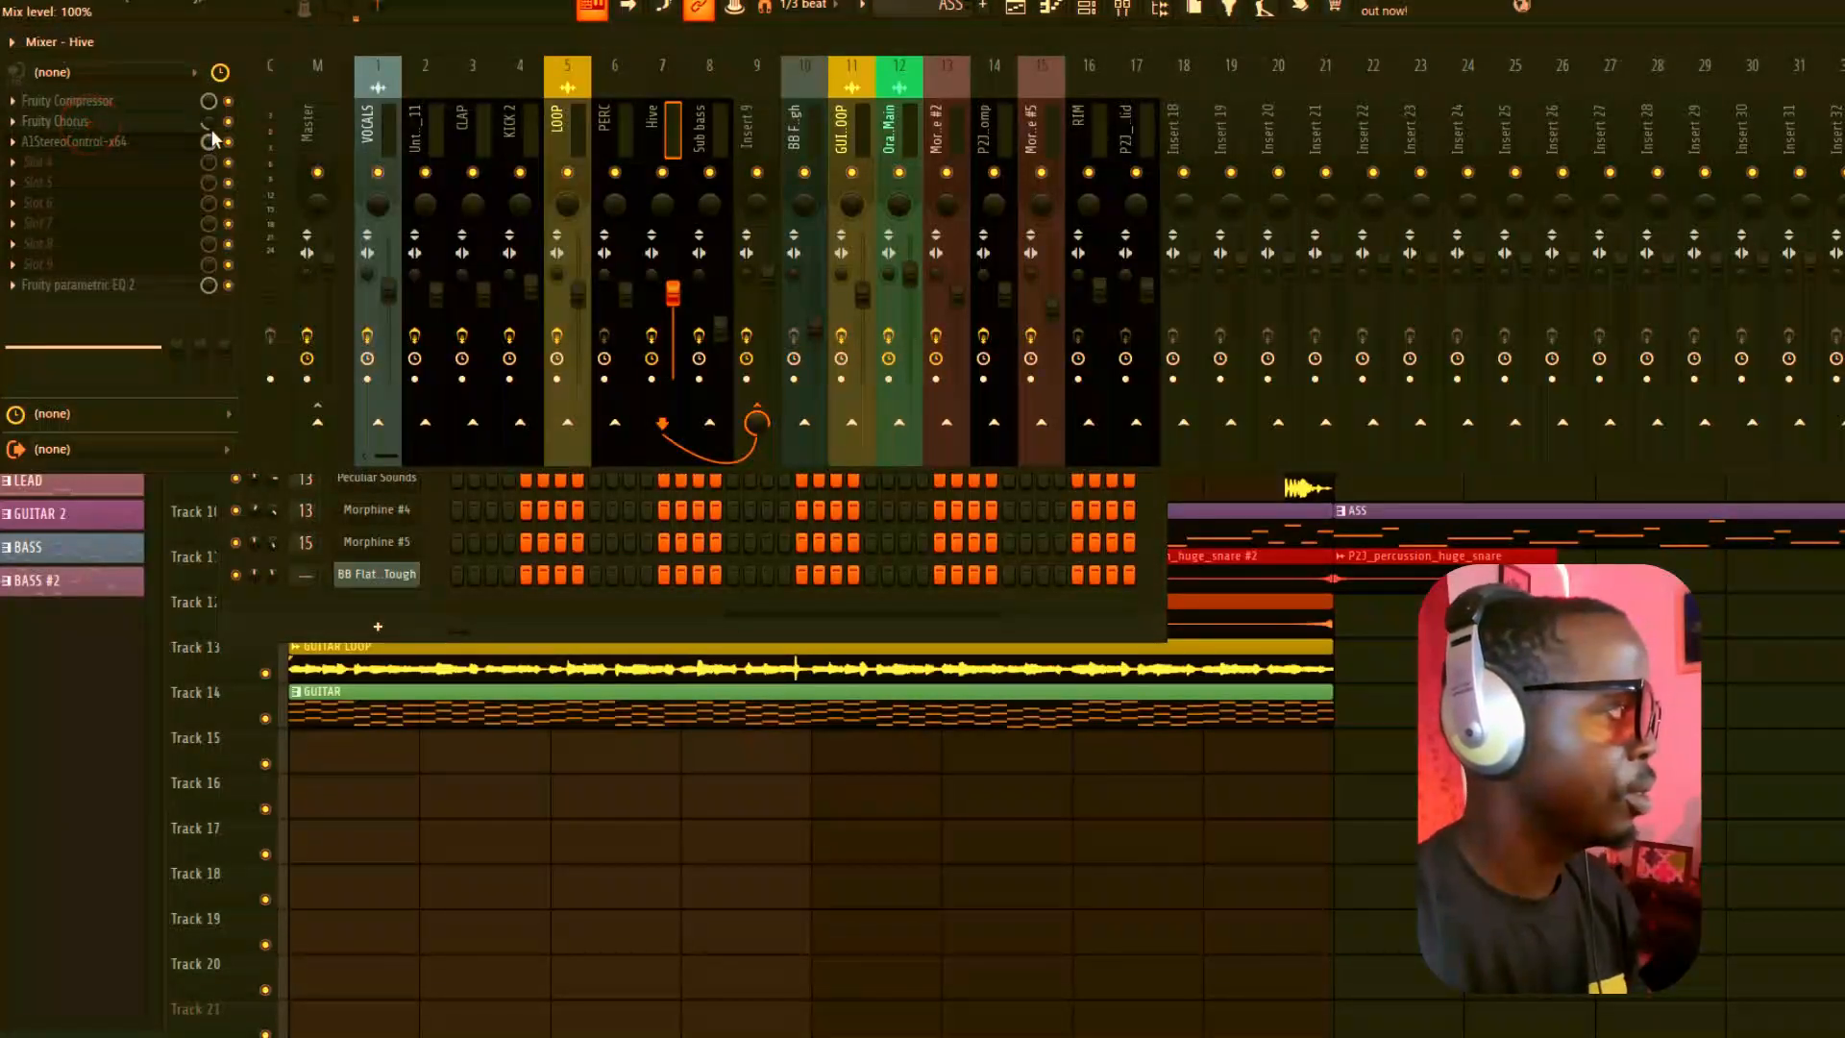
Step: Inspect the A1StereoControl and Fruity parametric EQ 2 settings on the Hive mixer track
click(149, 144)
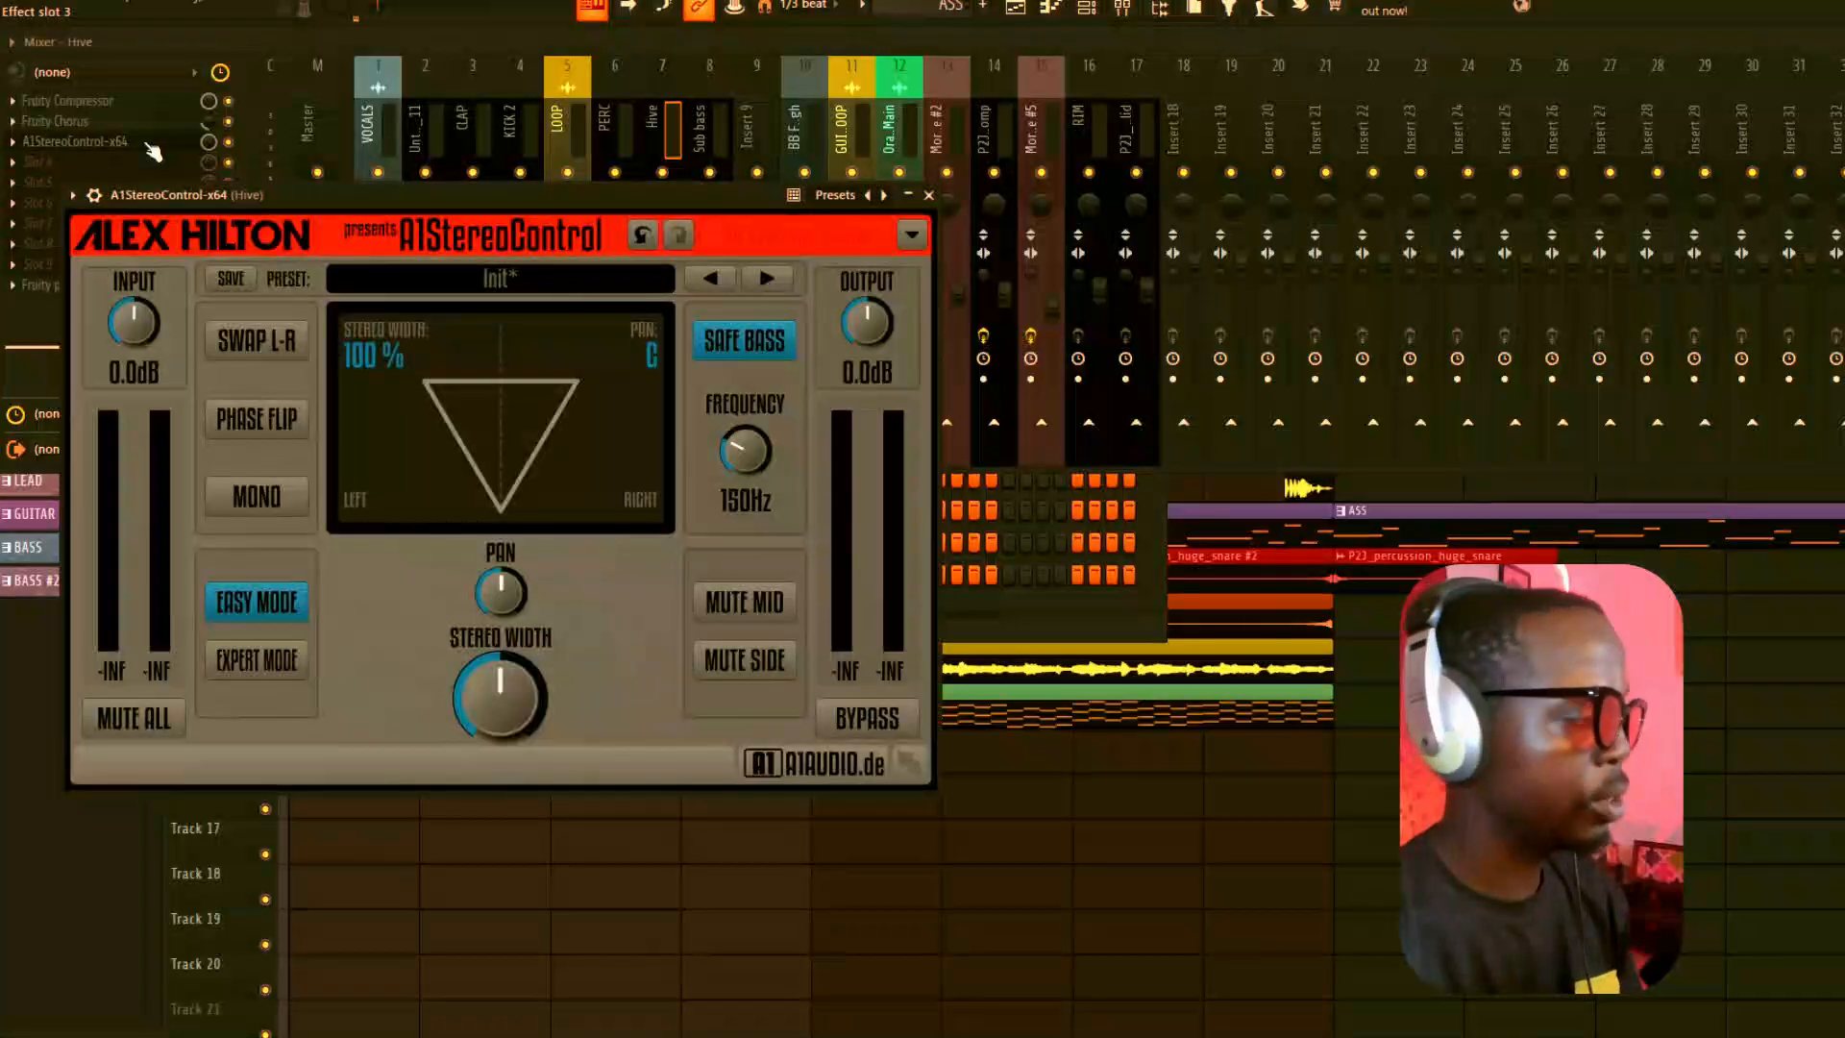
click(146, 144)
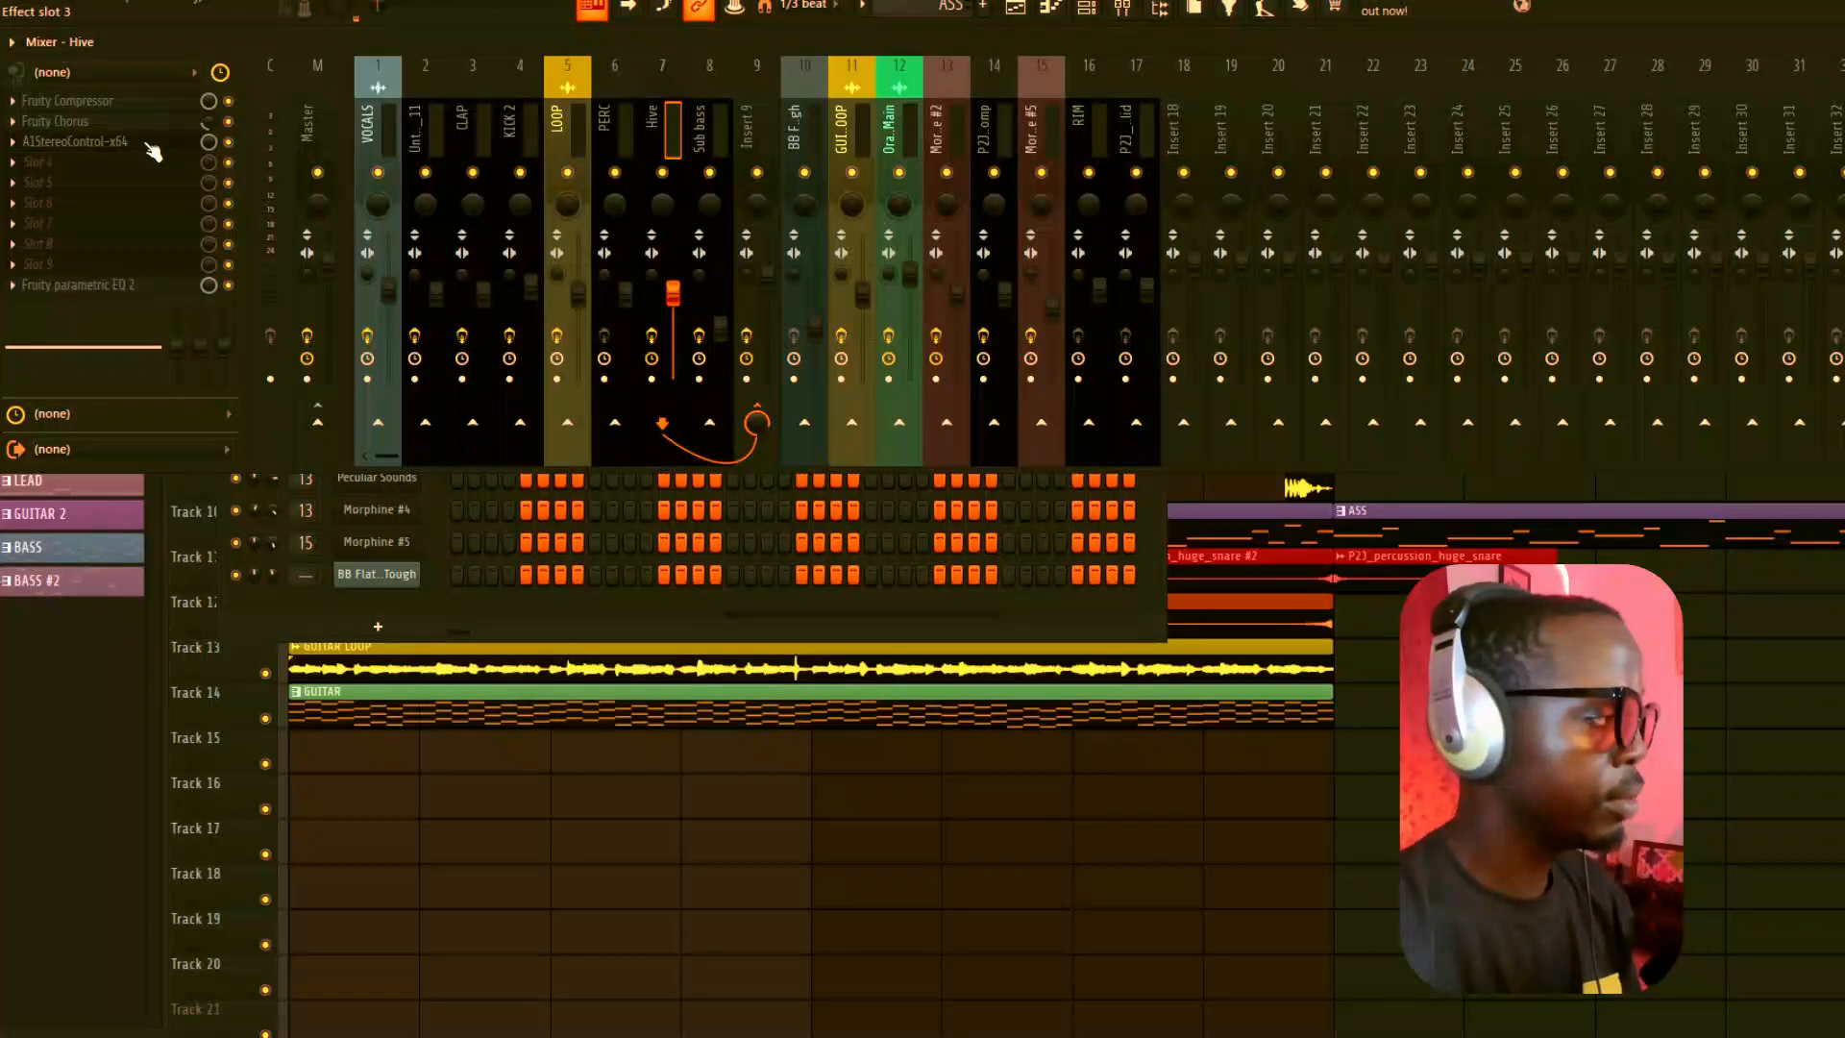
click(119, 282)
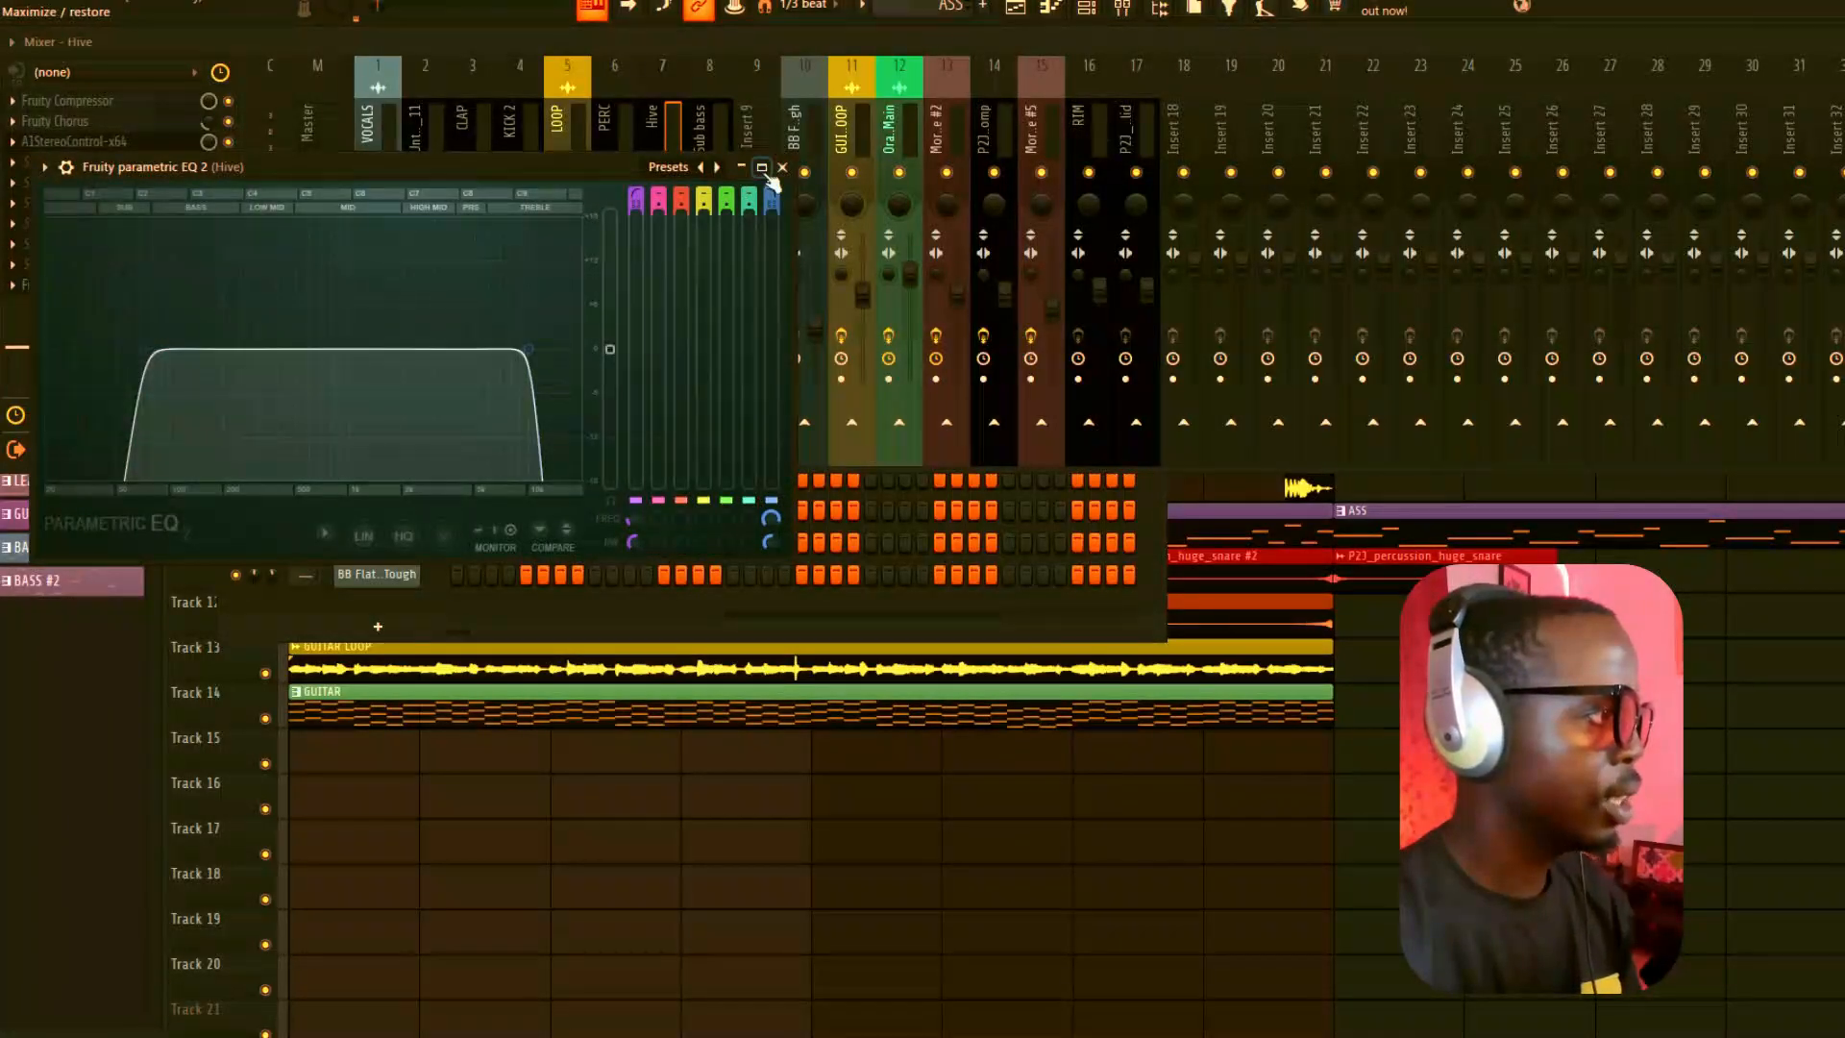
click(782, 168)
Step: Inspect the Fruity parametric EQ 2 curve on the Sub bass mixer track and return to the playlist
click(711, 132)
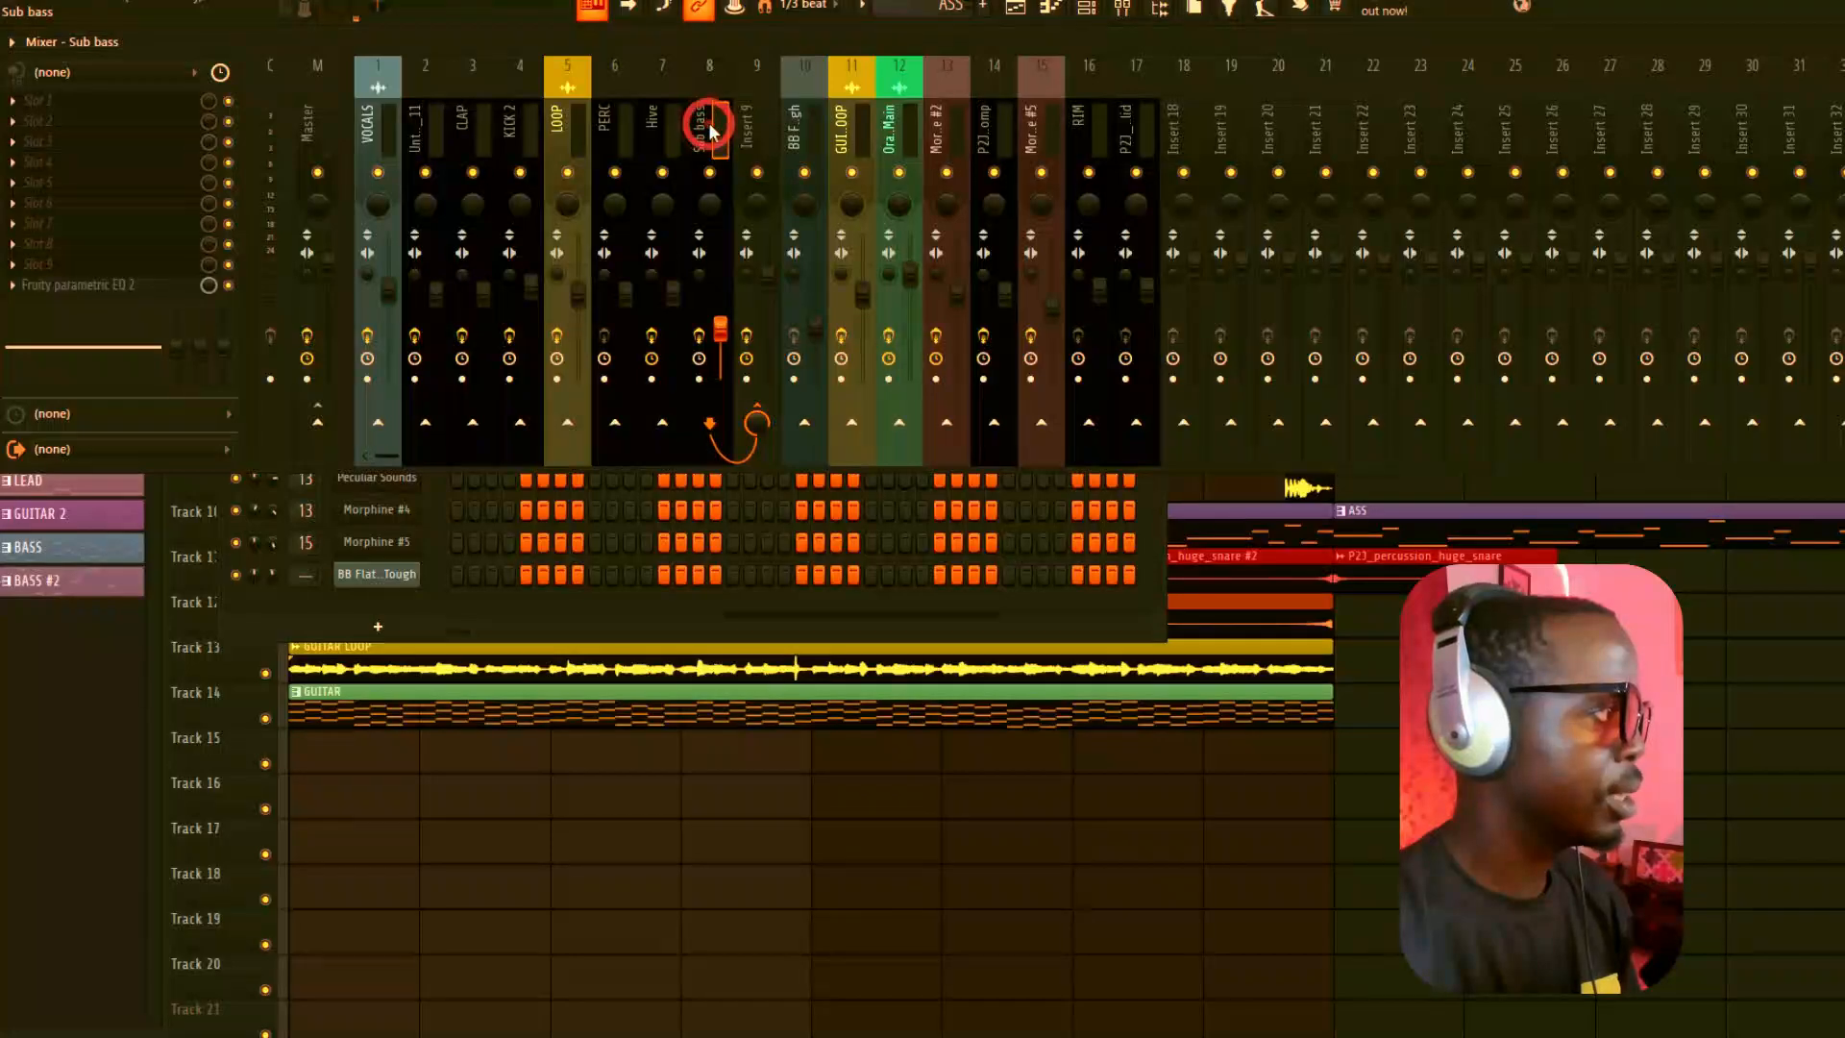
click(126, 281)
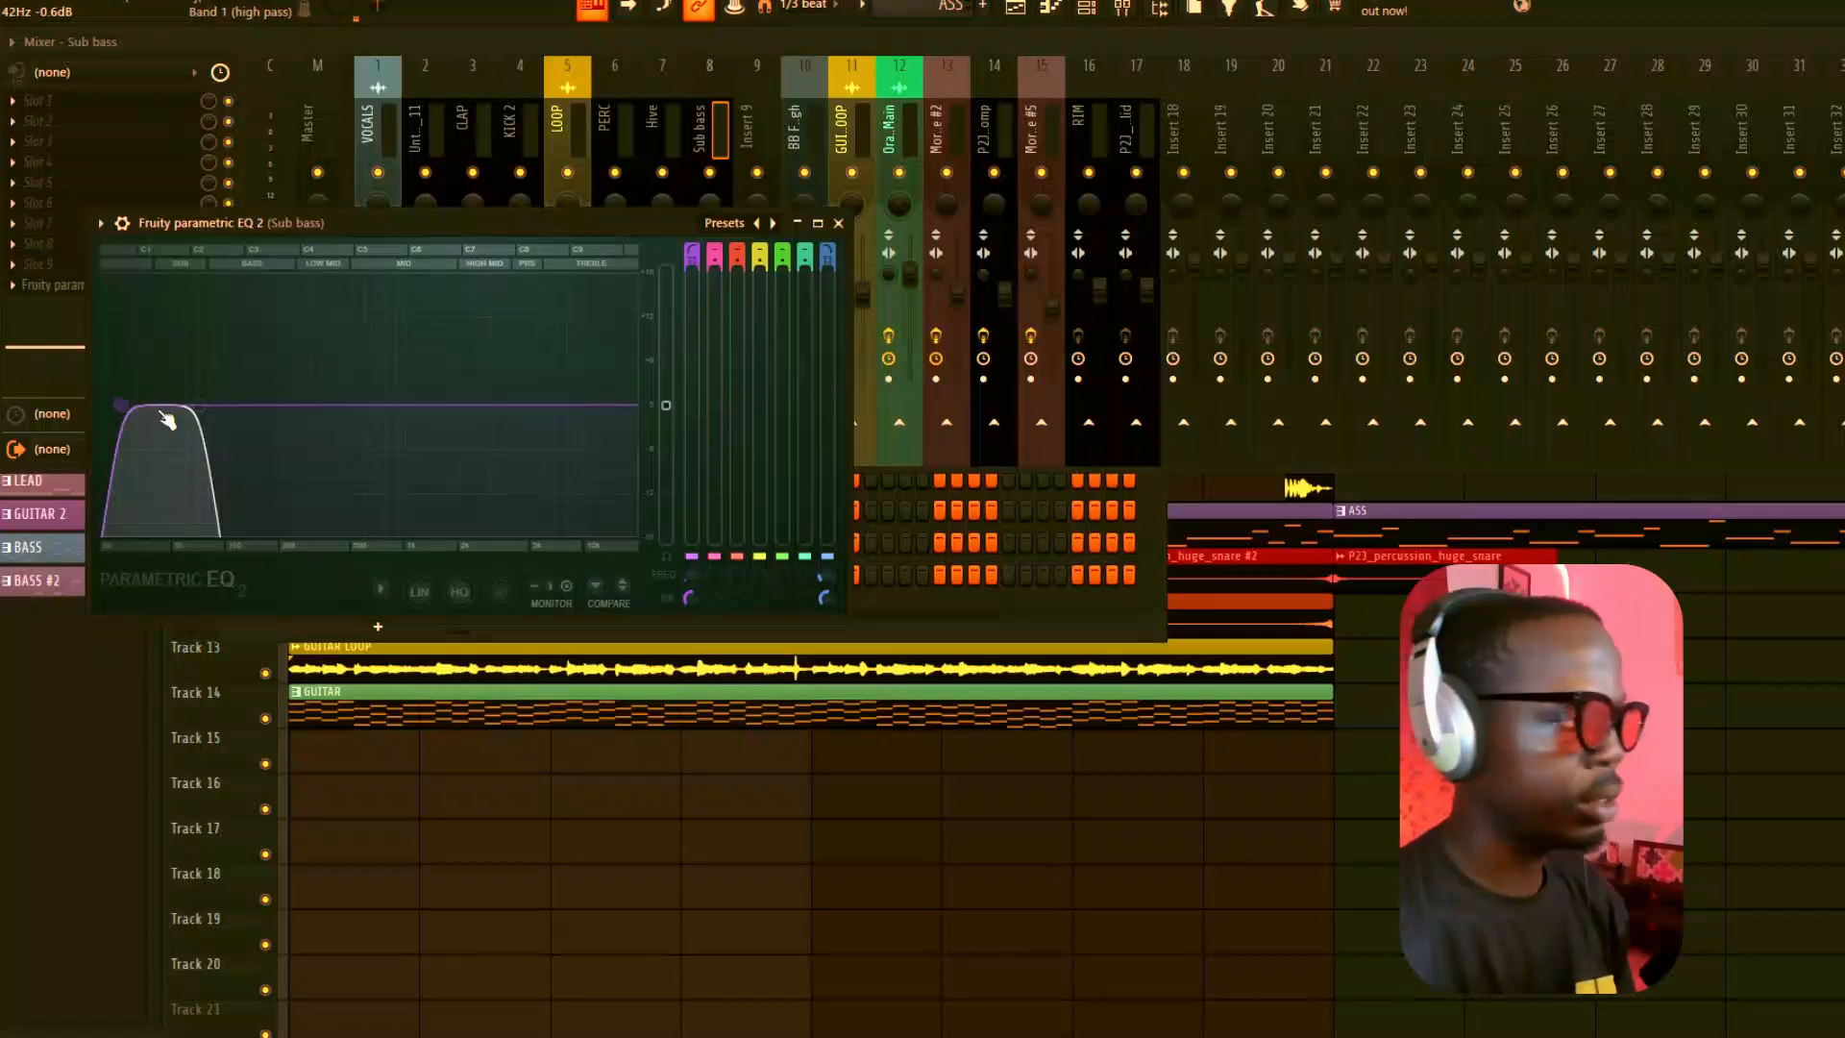
click(664, 678)
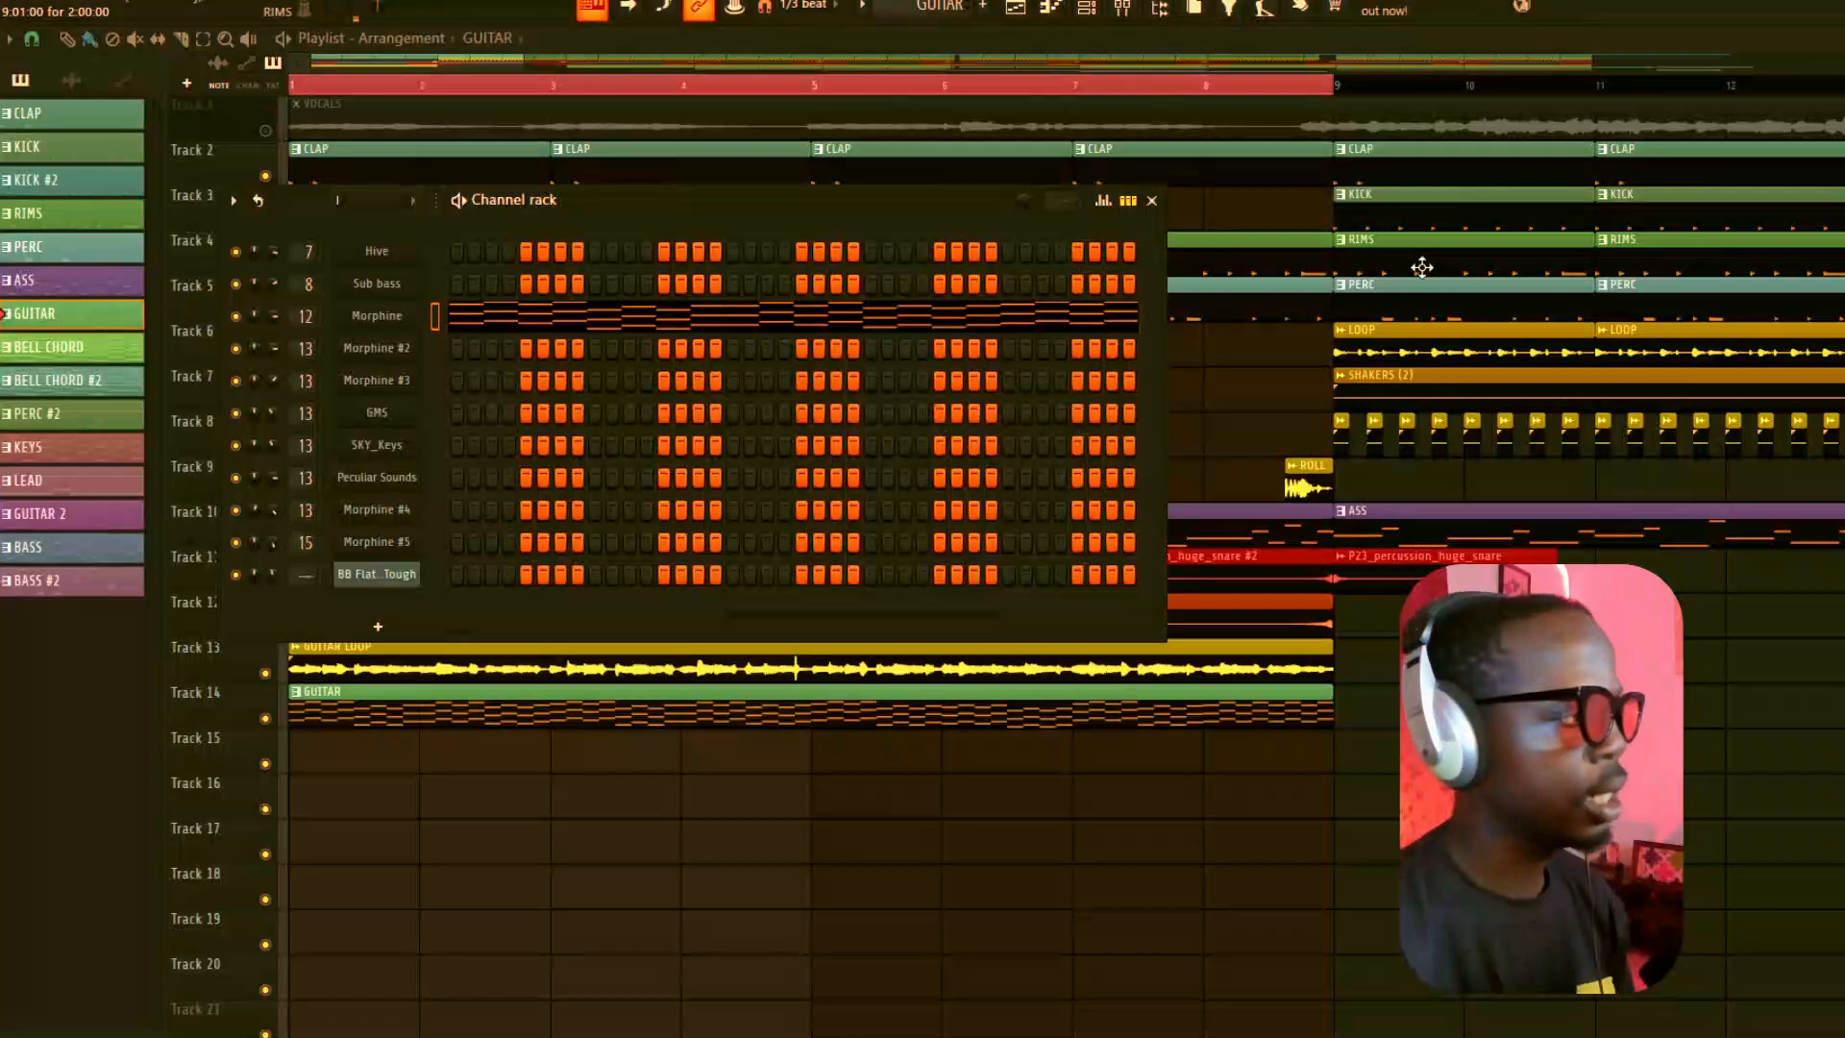
Step: View the Morphine synth settings and preset used by the GUITAR pattern, and close the plugin window
click(399, 319)
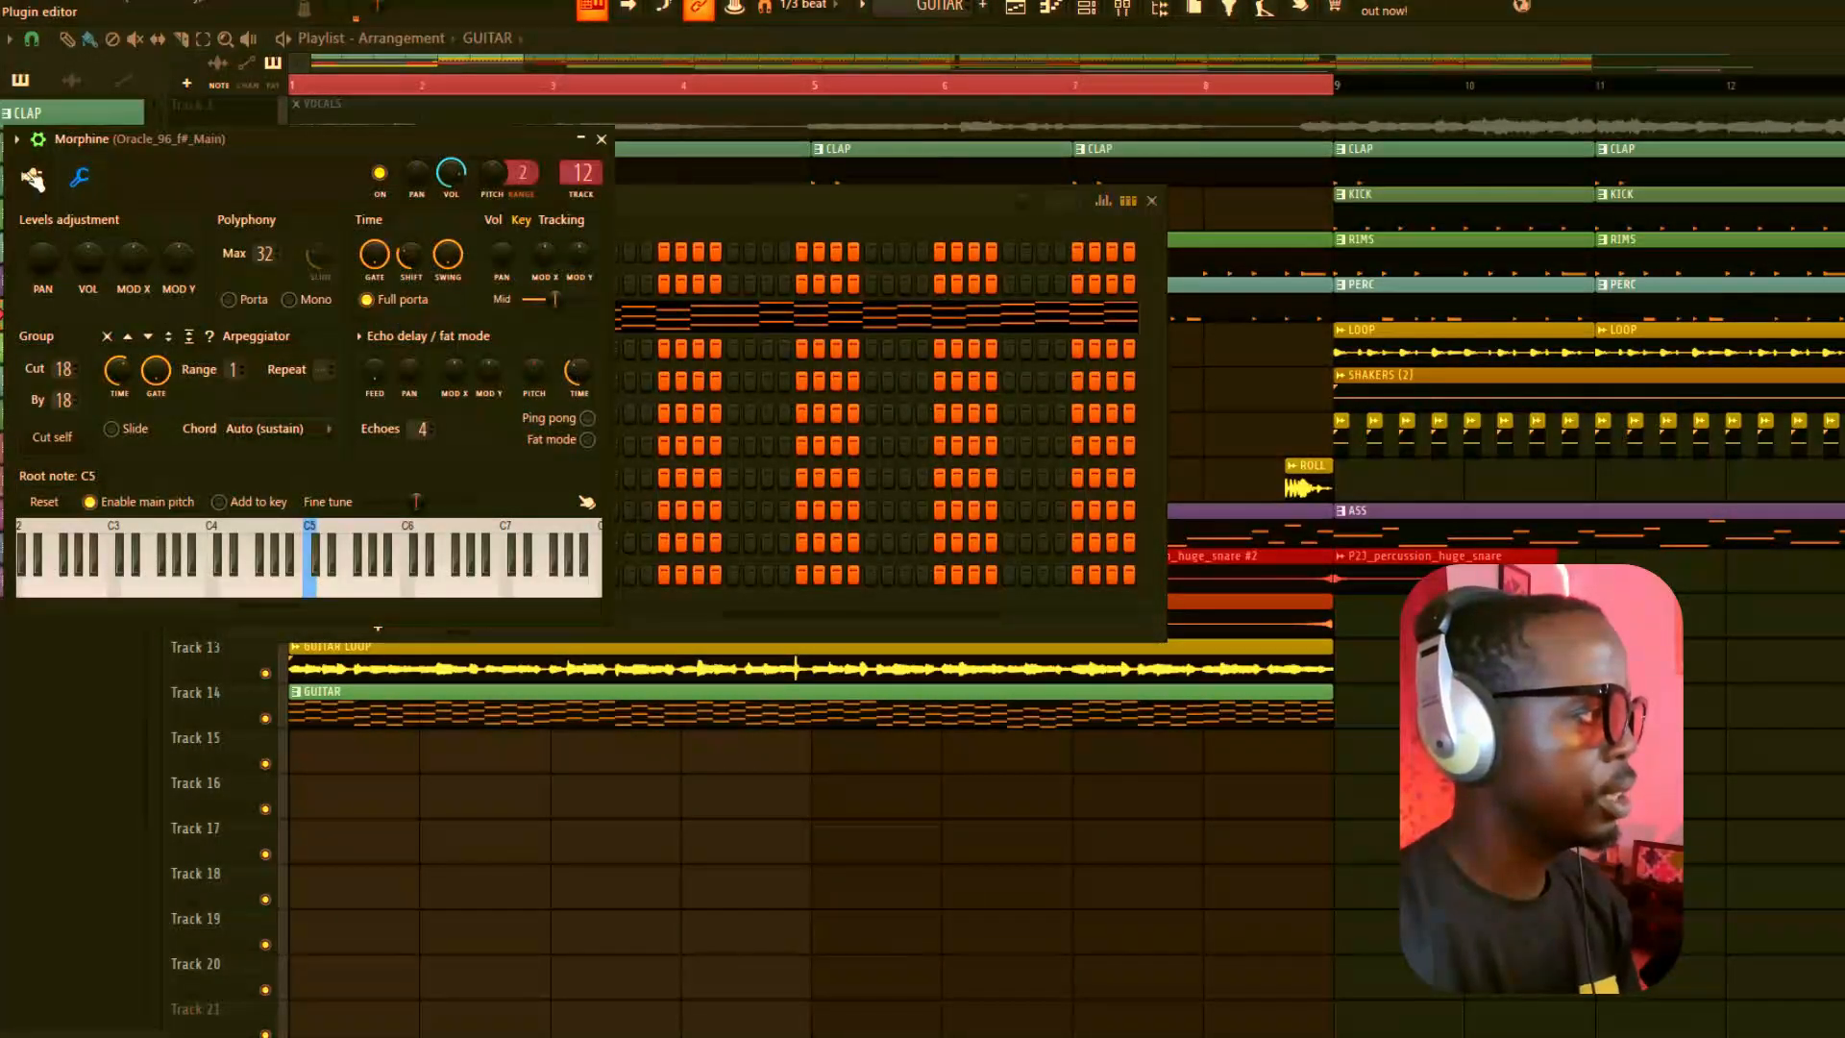
click(32, 178)
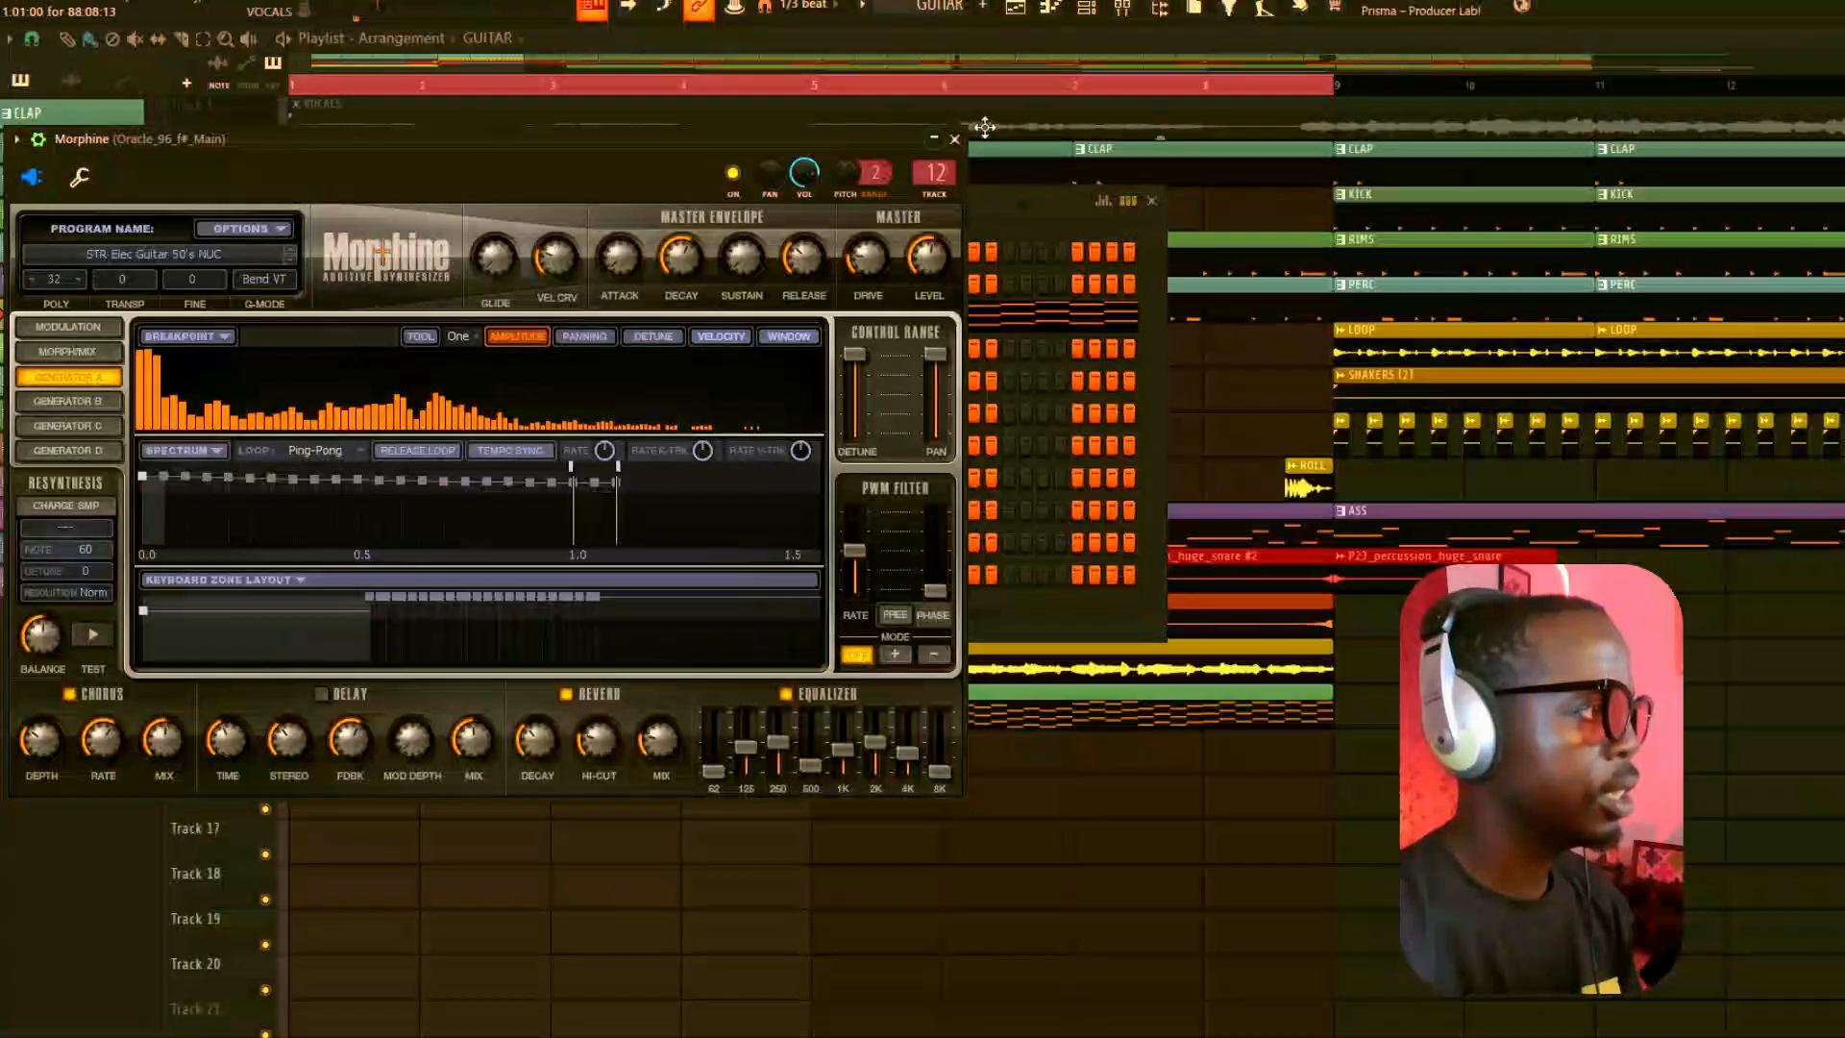
click(955, 139)
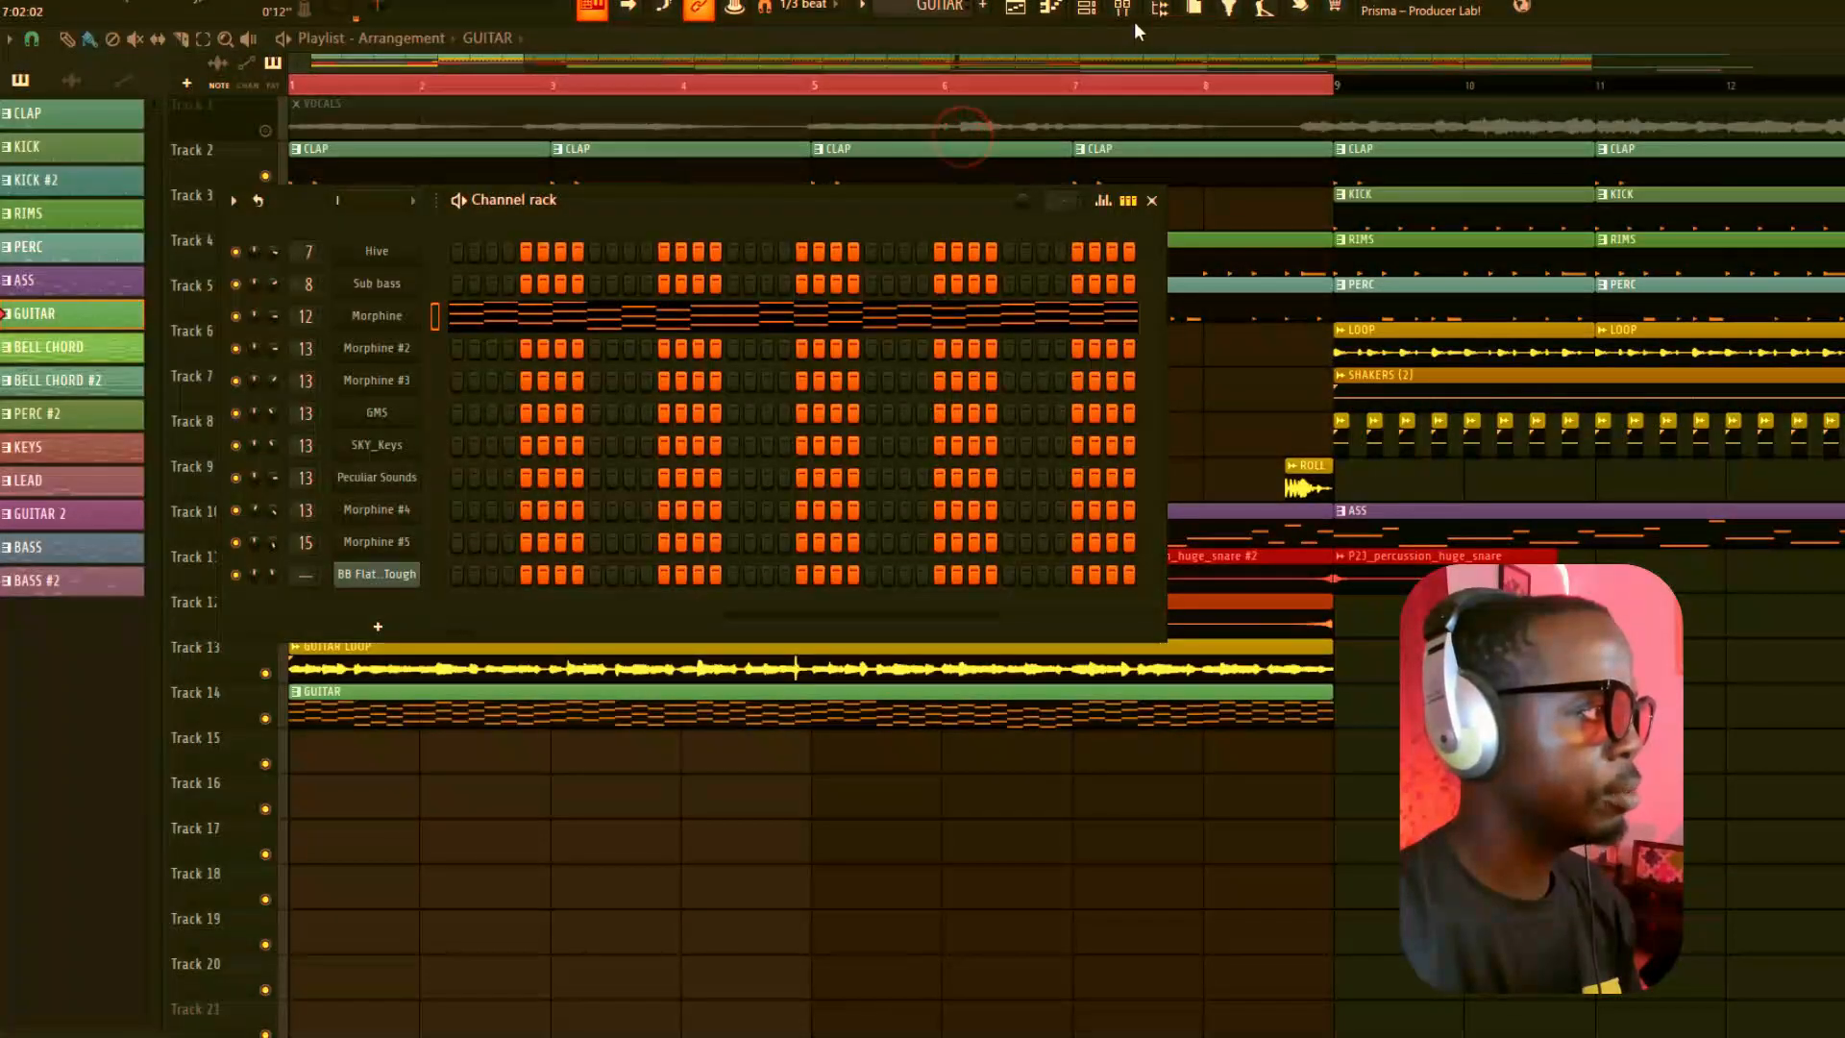
Step: Inspect the Fruity soft clipper and Fruity Stereo Shaper on the guitar's Oracle_96_F#_Main mixer track
click(1122, 9)
click(82, 120)
click(87, 100)
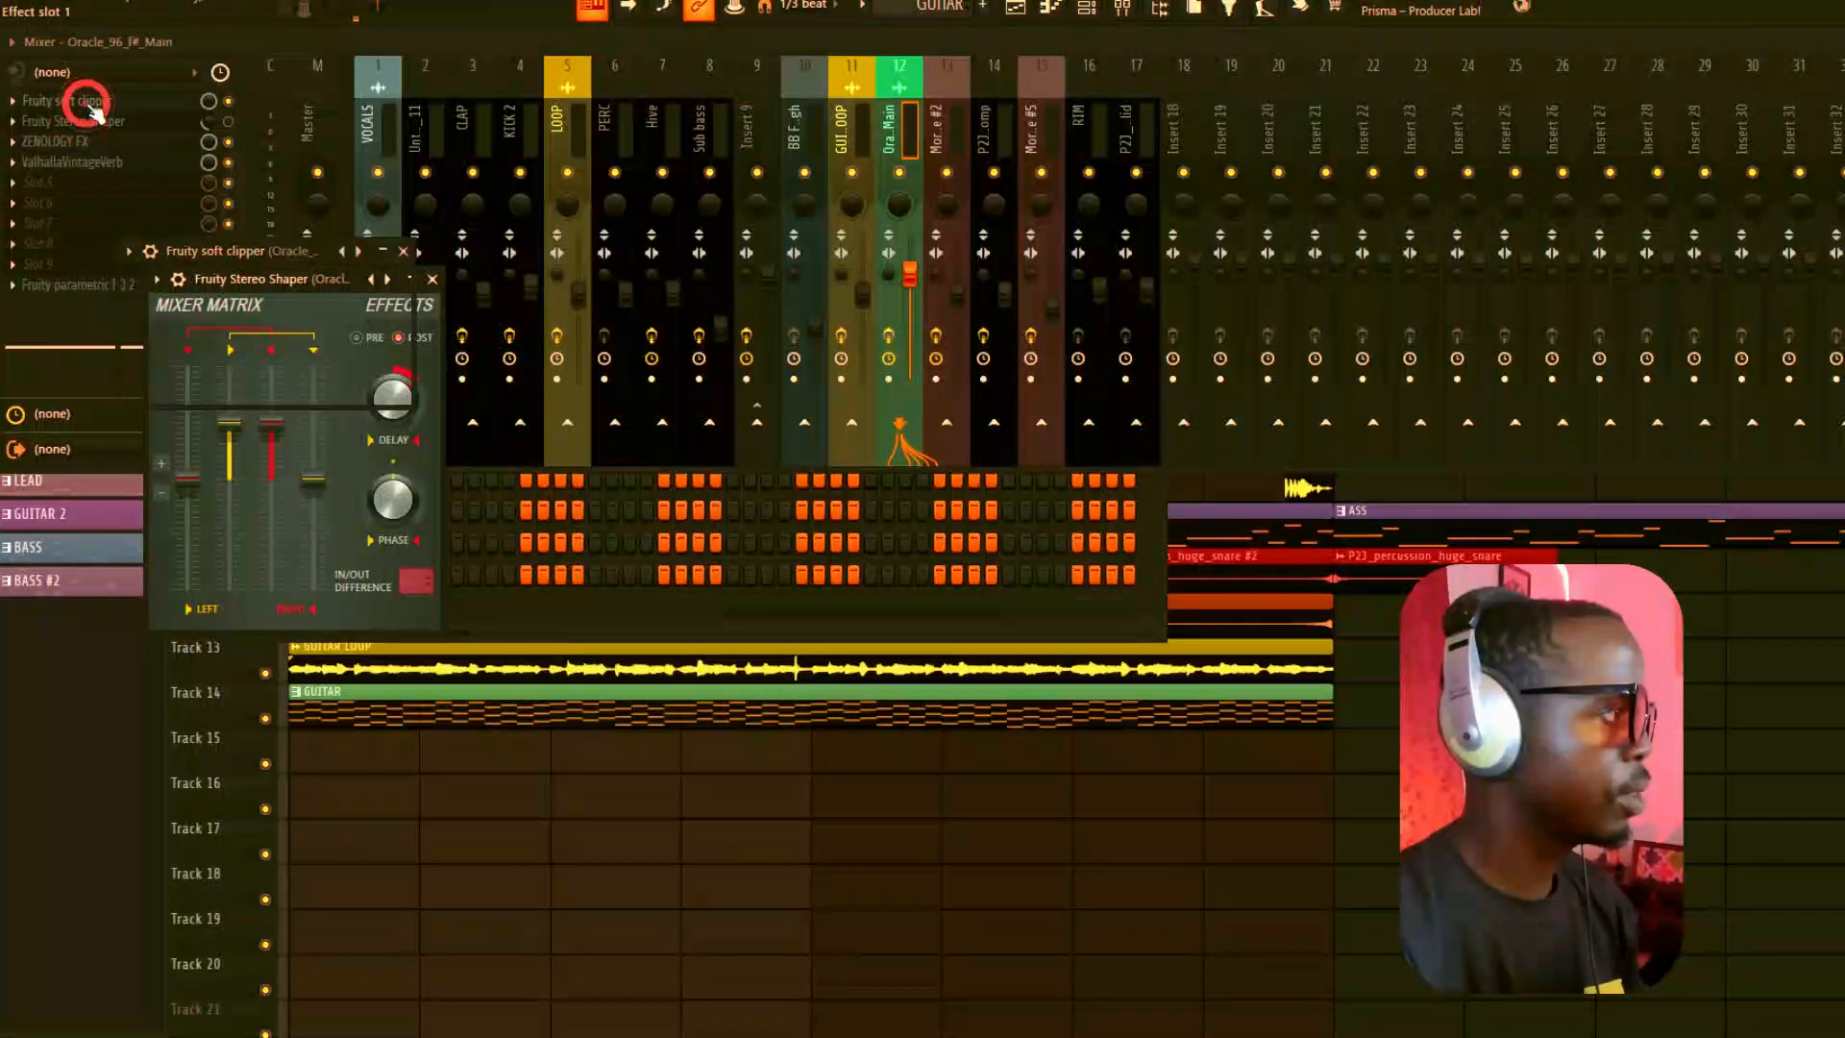
click(92, 101)
click(81, 122)
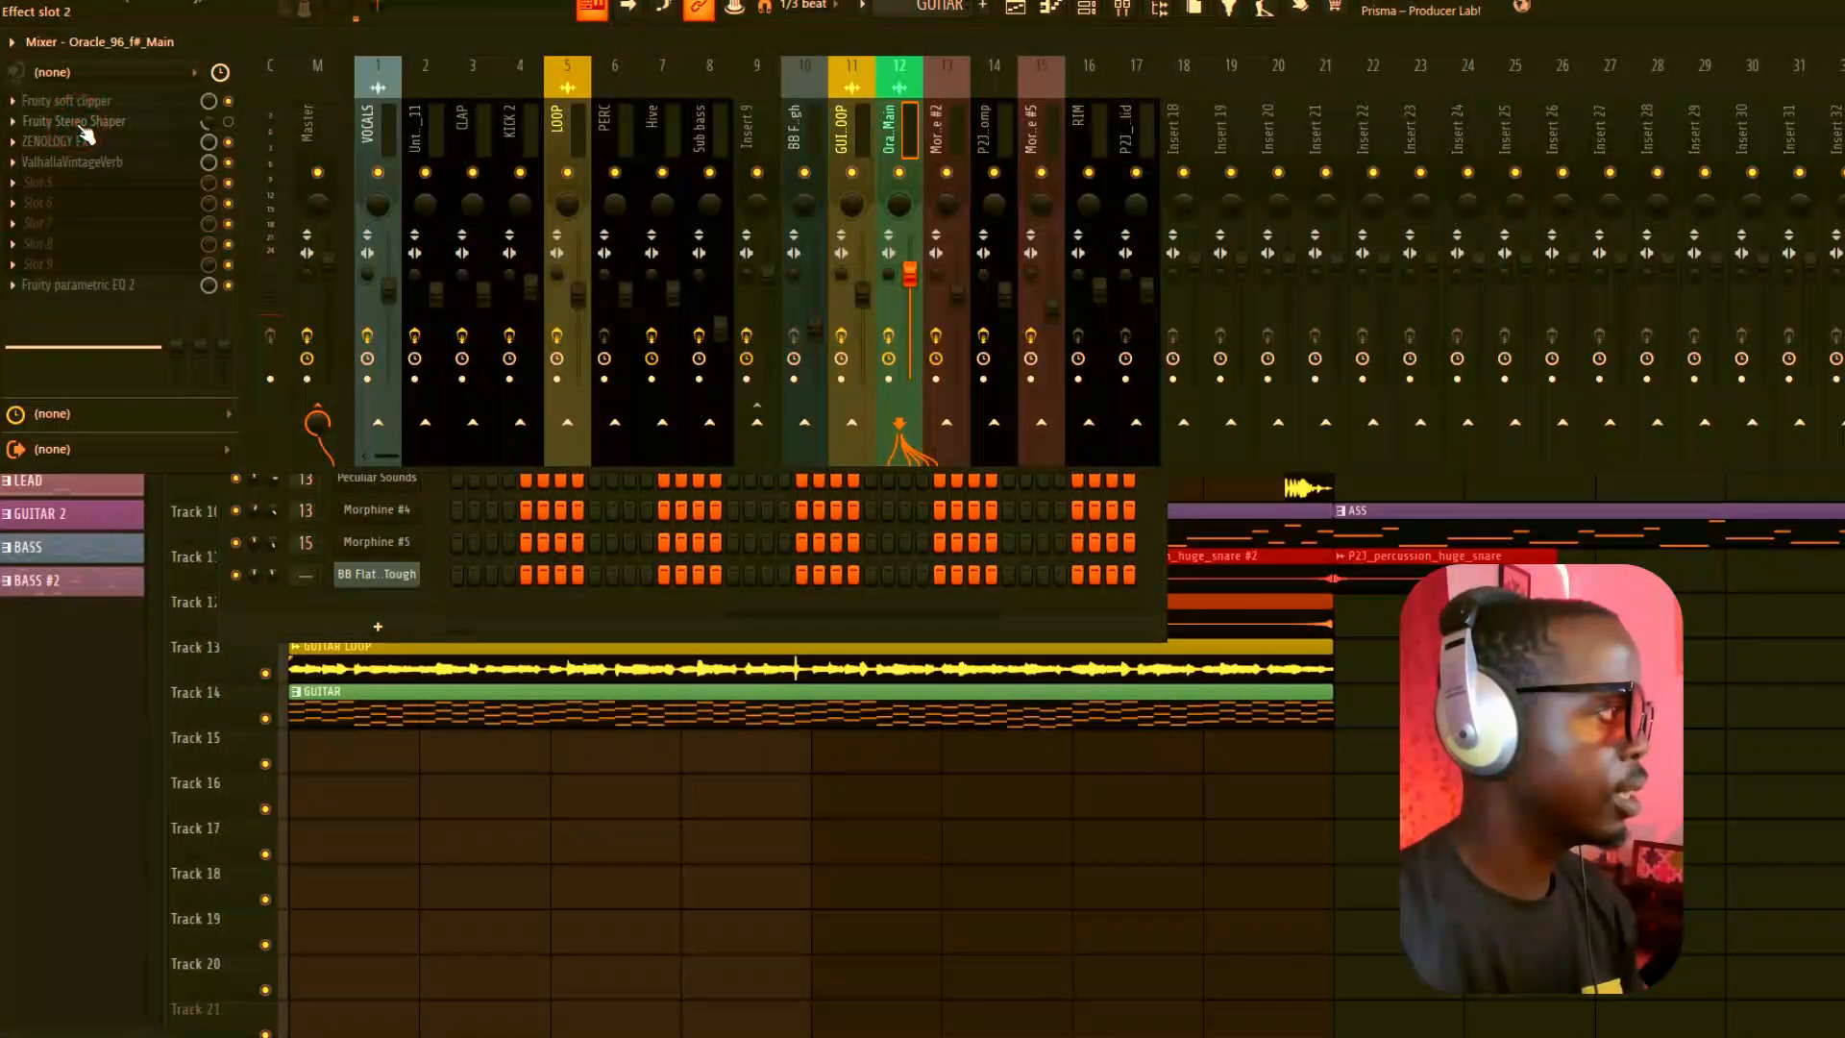
Step: Inspect ZENOLOGY FX, ValhallaVintageVerb and Fruity parametric EQ 2 on the guitar's mixer track, and return to the playlist
click(83, 141)
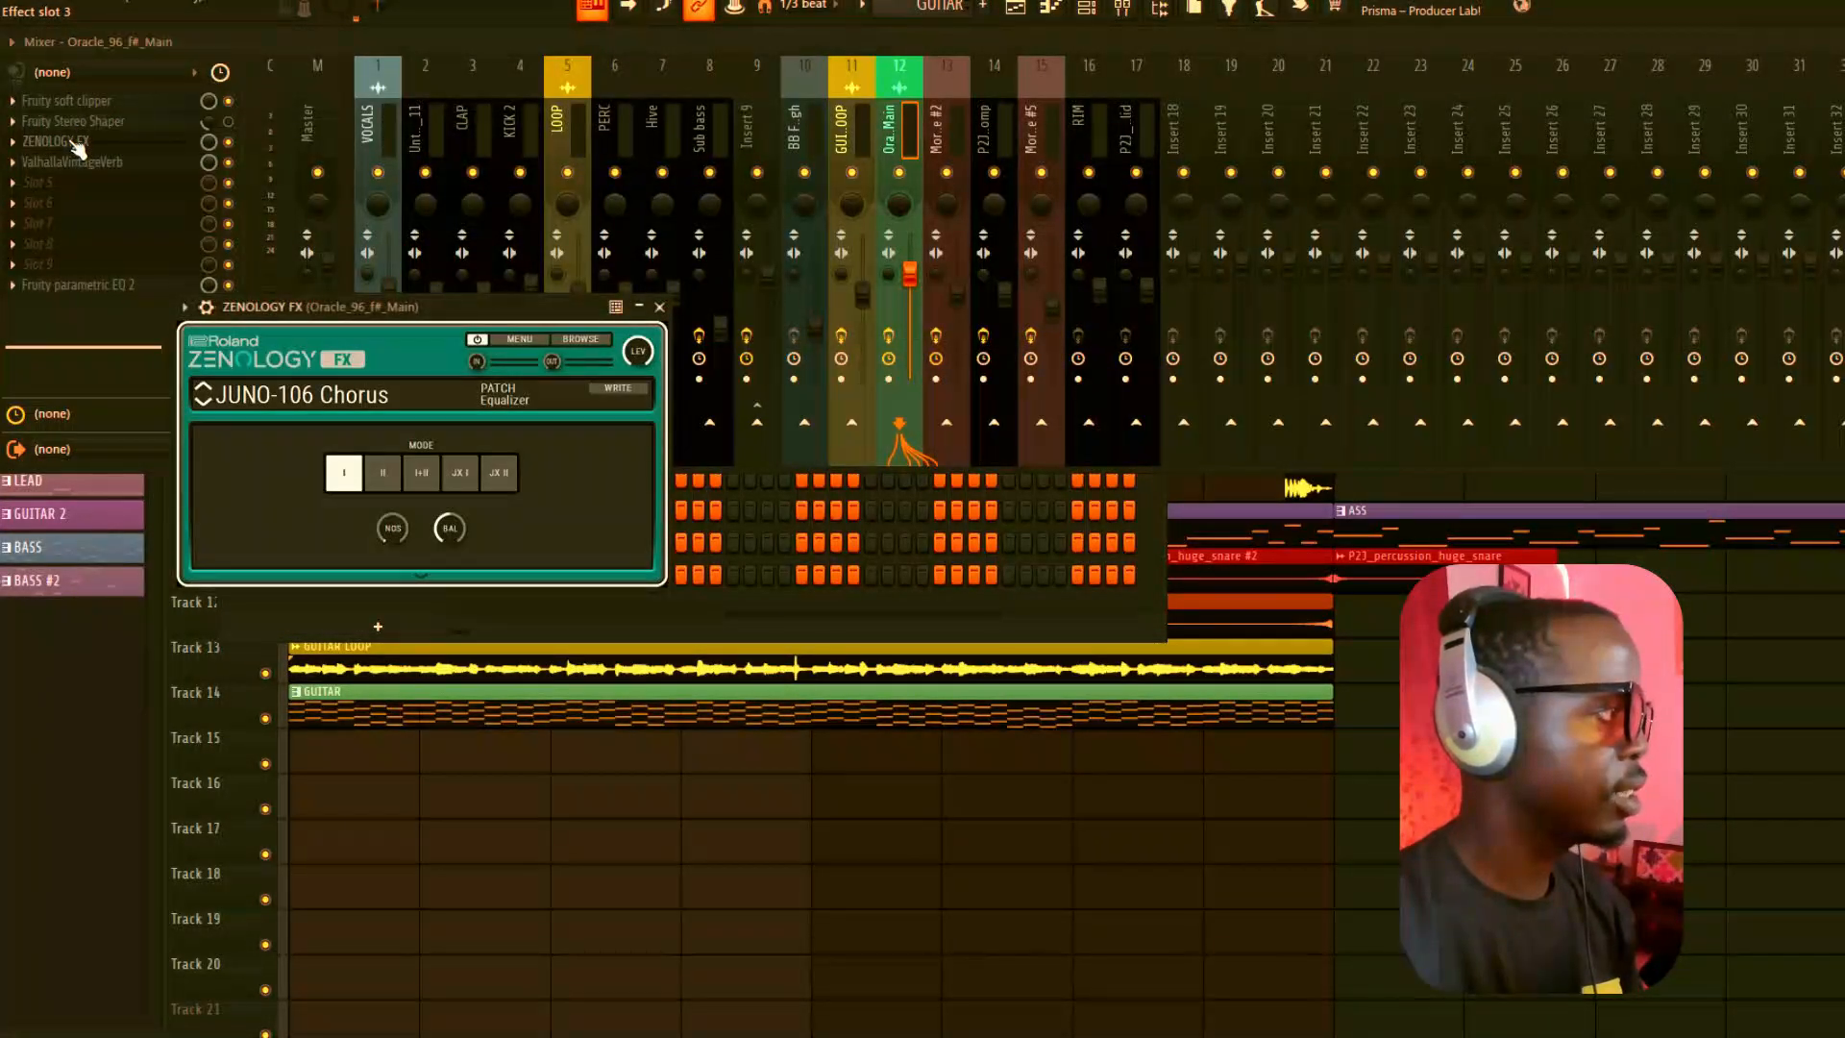
click(77, 144)
click(79, 164)
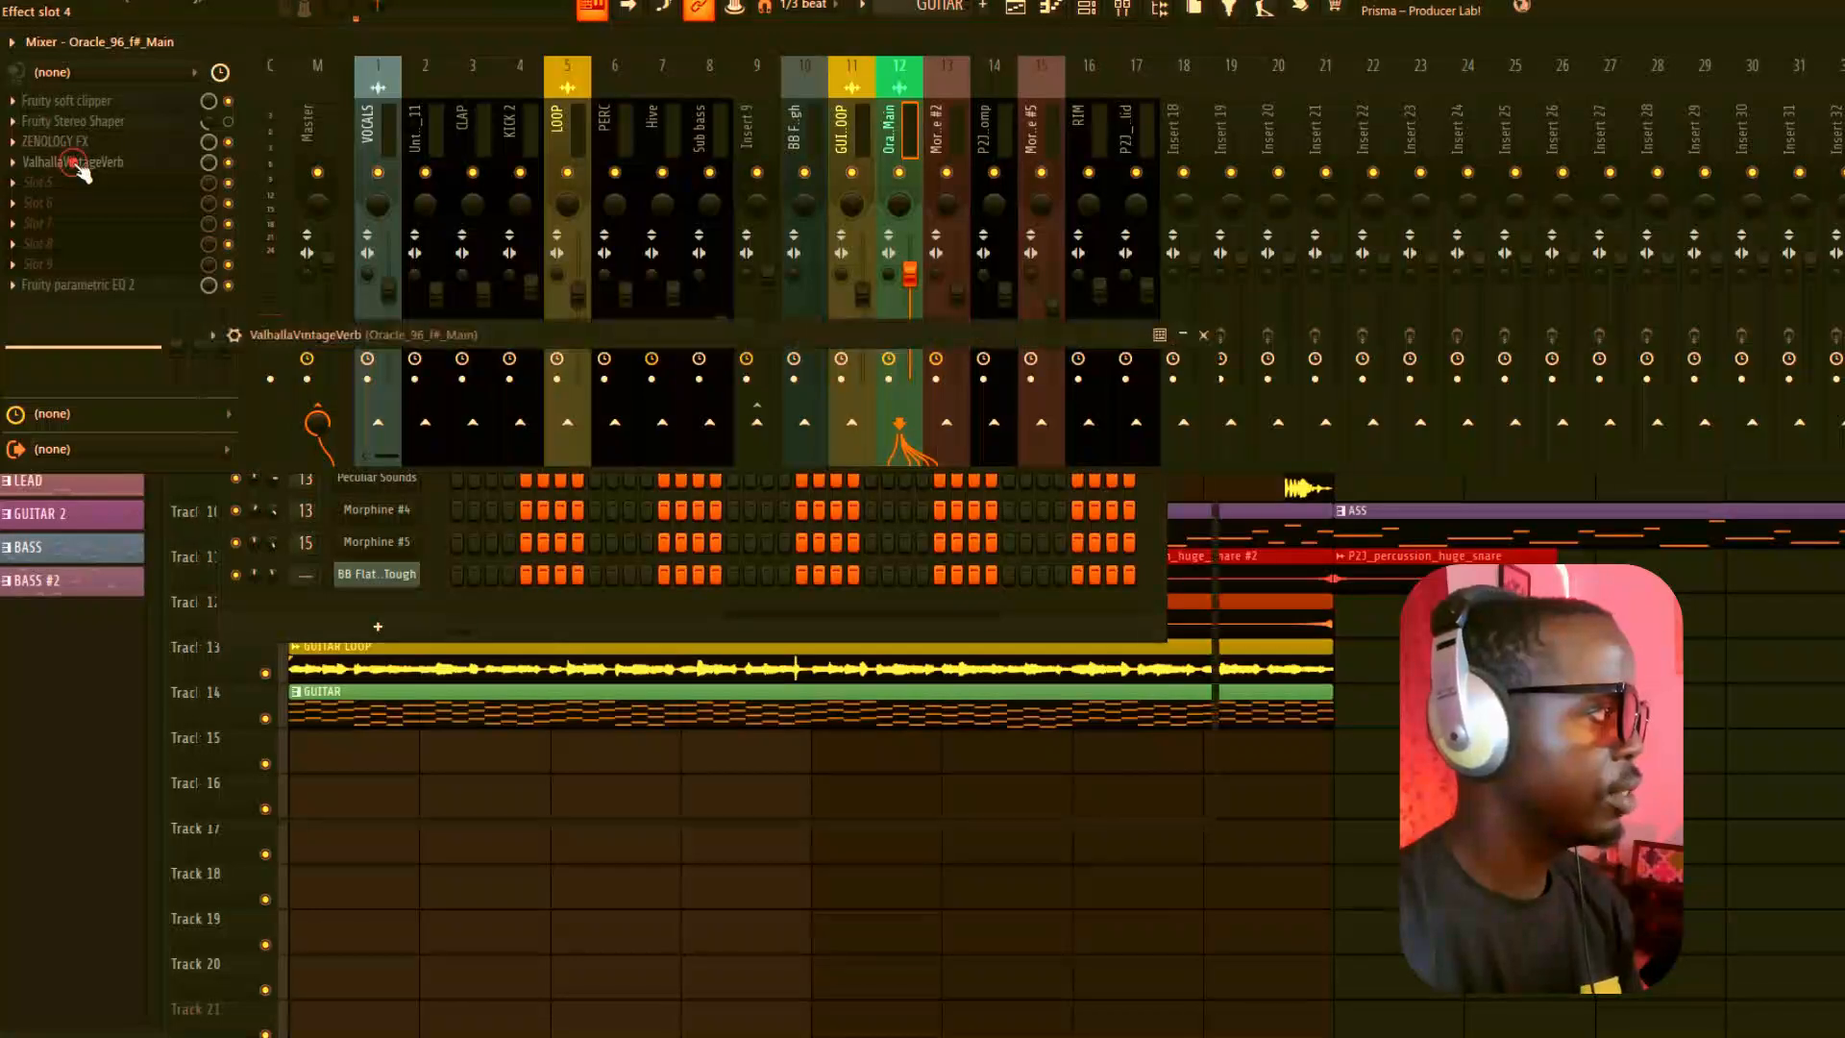
click(73, 162)
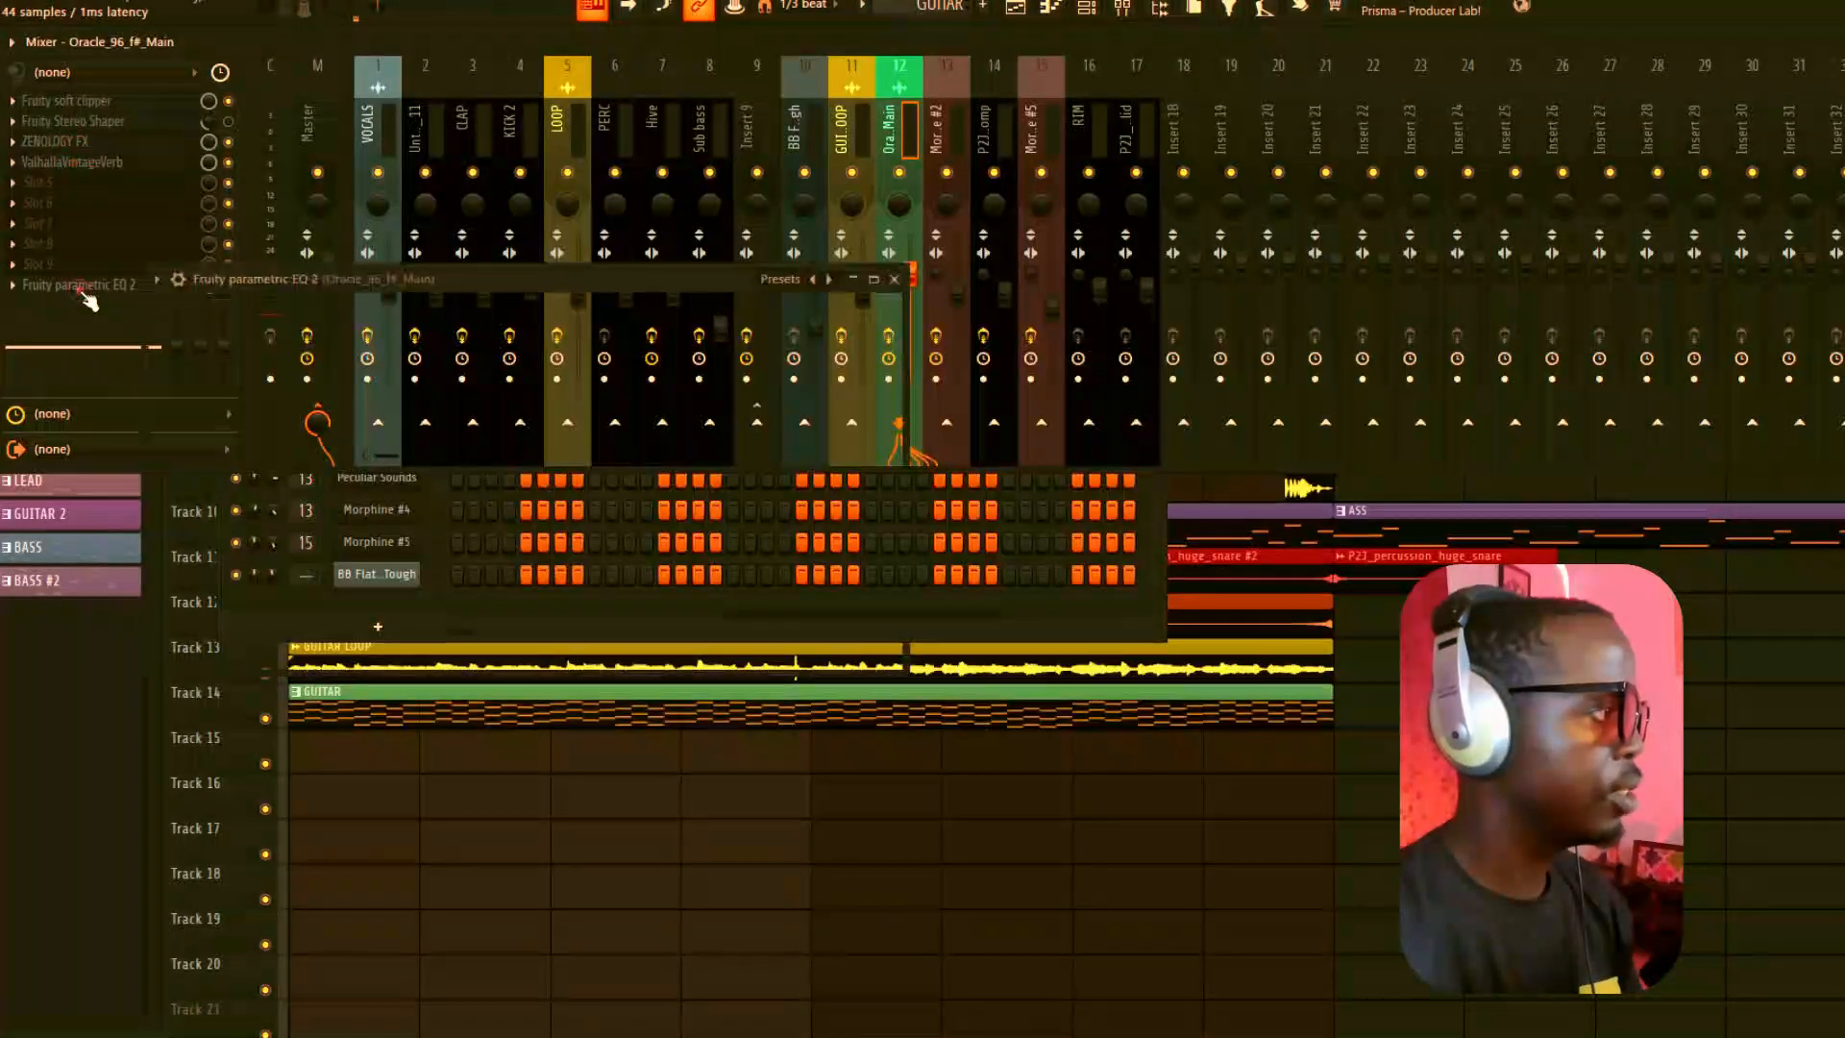
click(87, 288)
click(1307, 694)
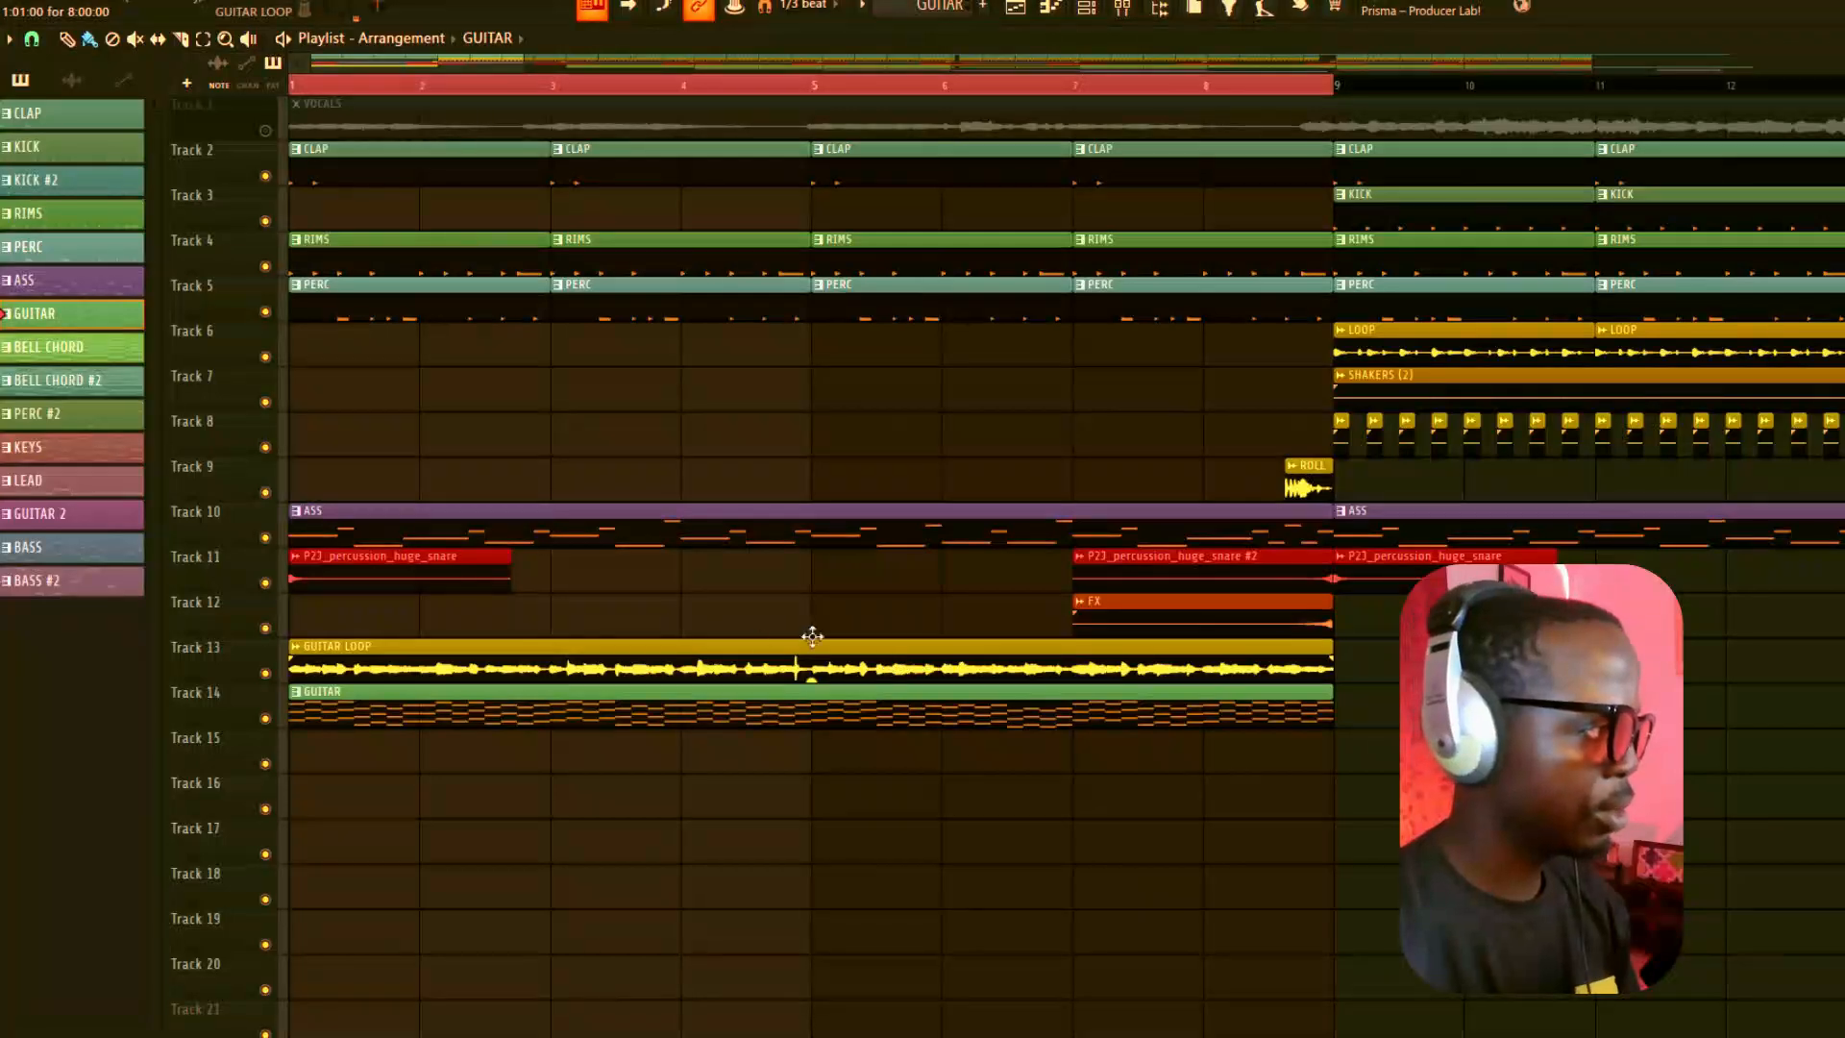
Step: Isolate the GUITAR LOOP and GUITAR playlist tracks for listening, and view the ROLL clip's sampler settings
right_click(266, 673)
click(265, 718)
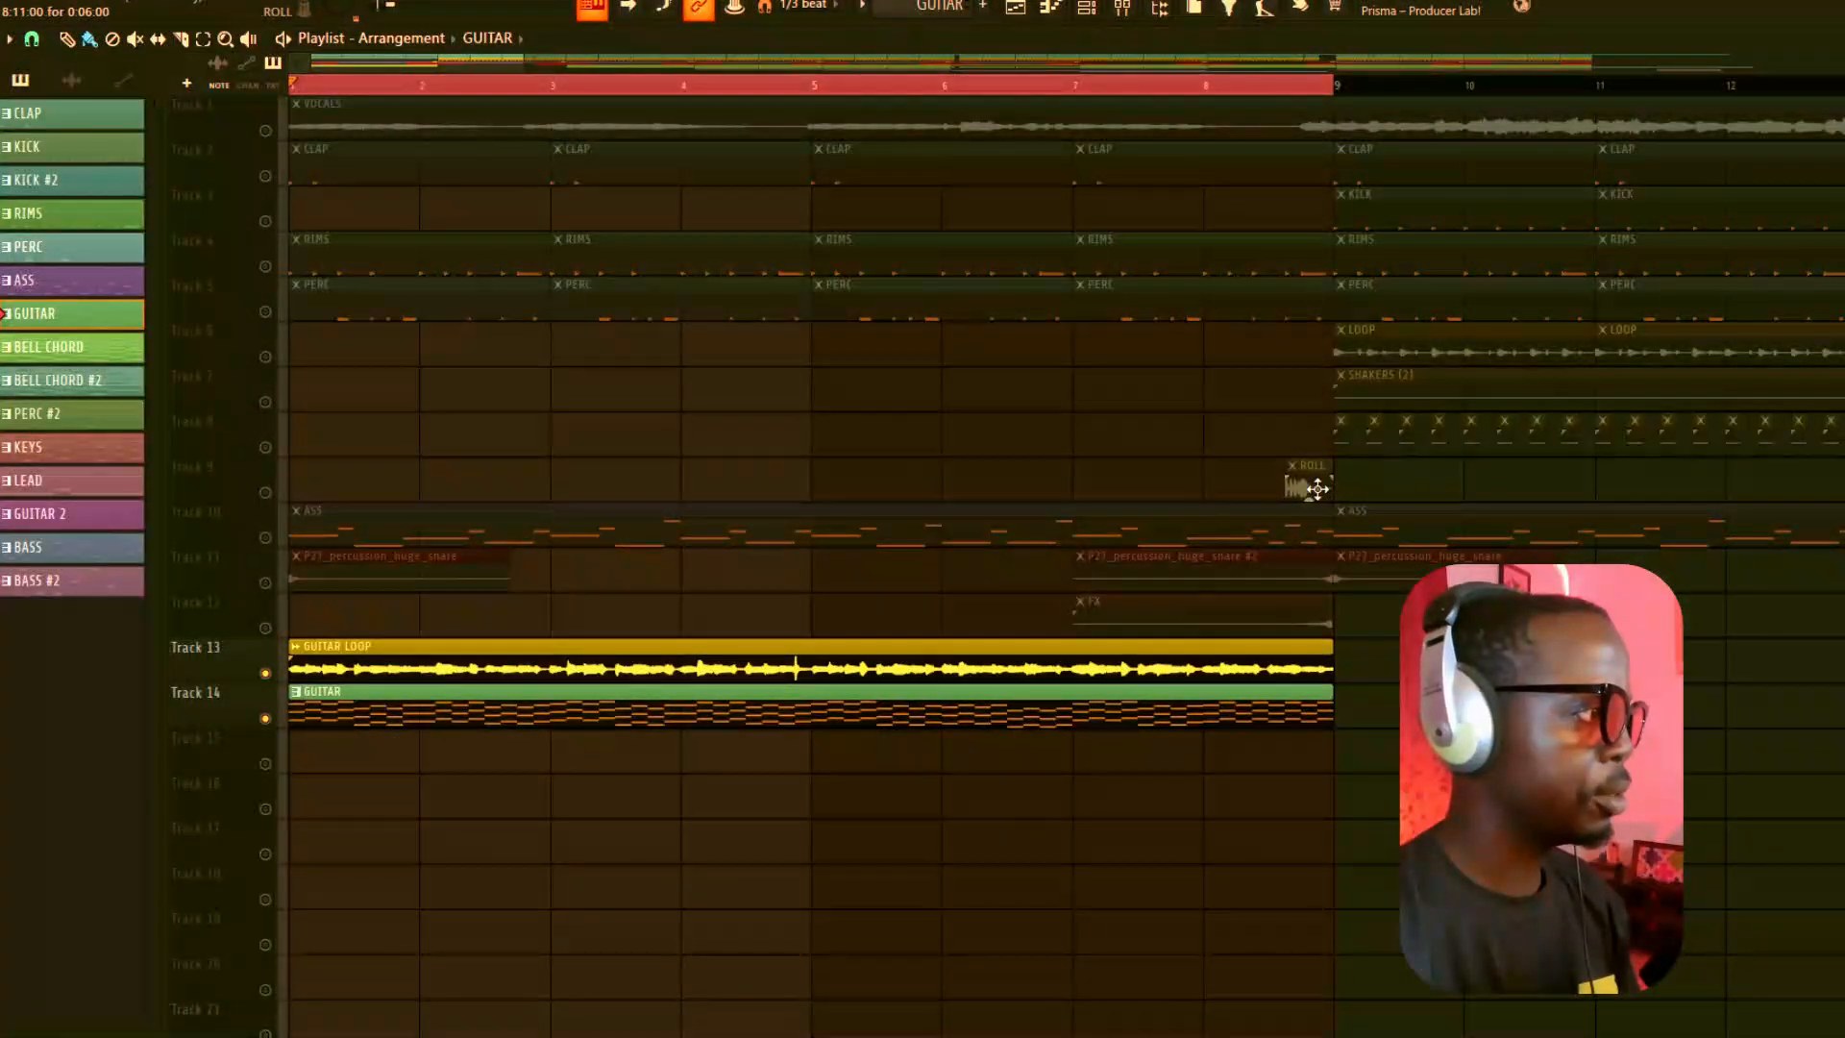
double_click(1316, 488)
click(479, 638)
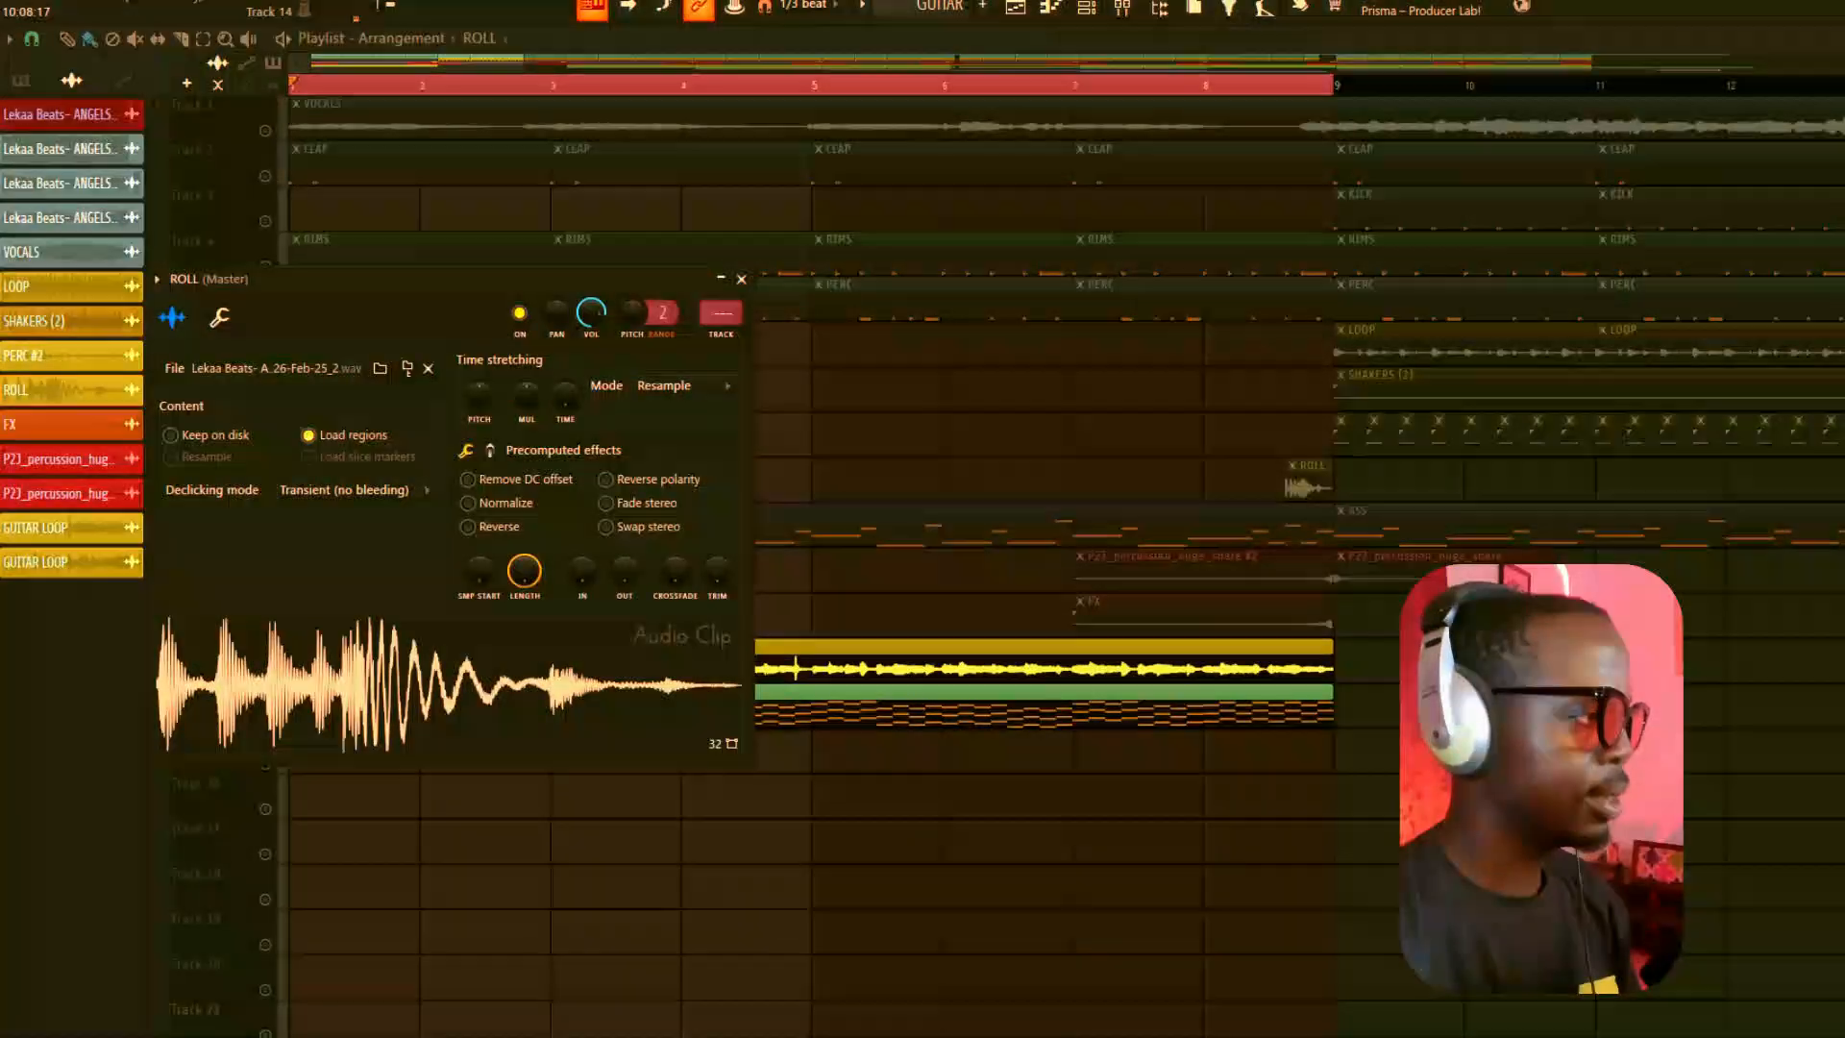
key(Escape)
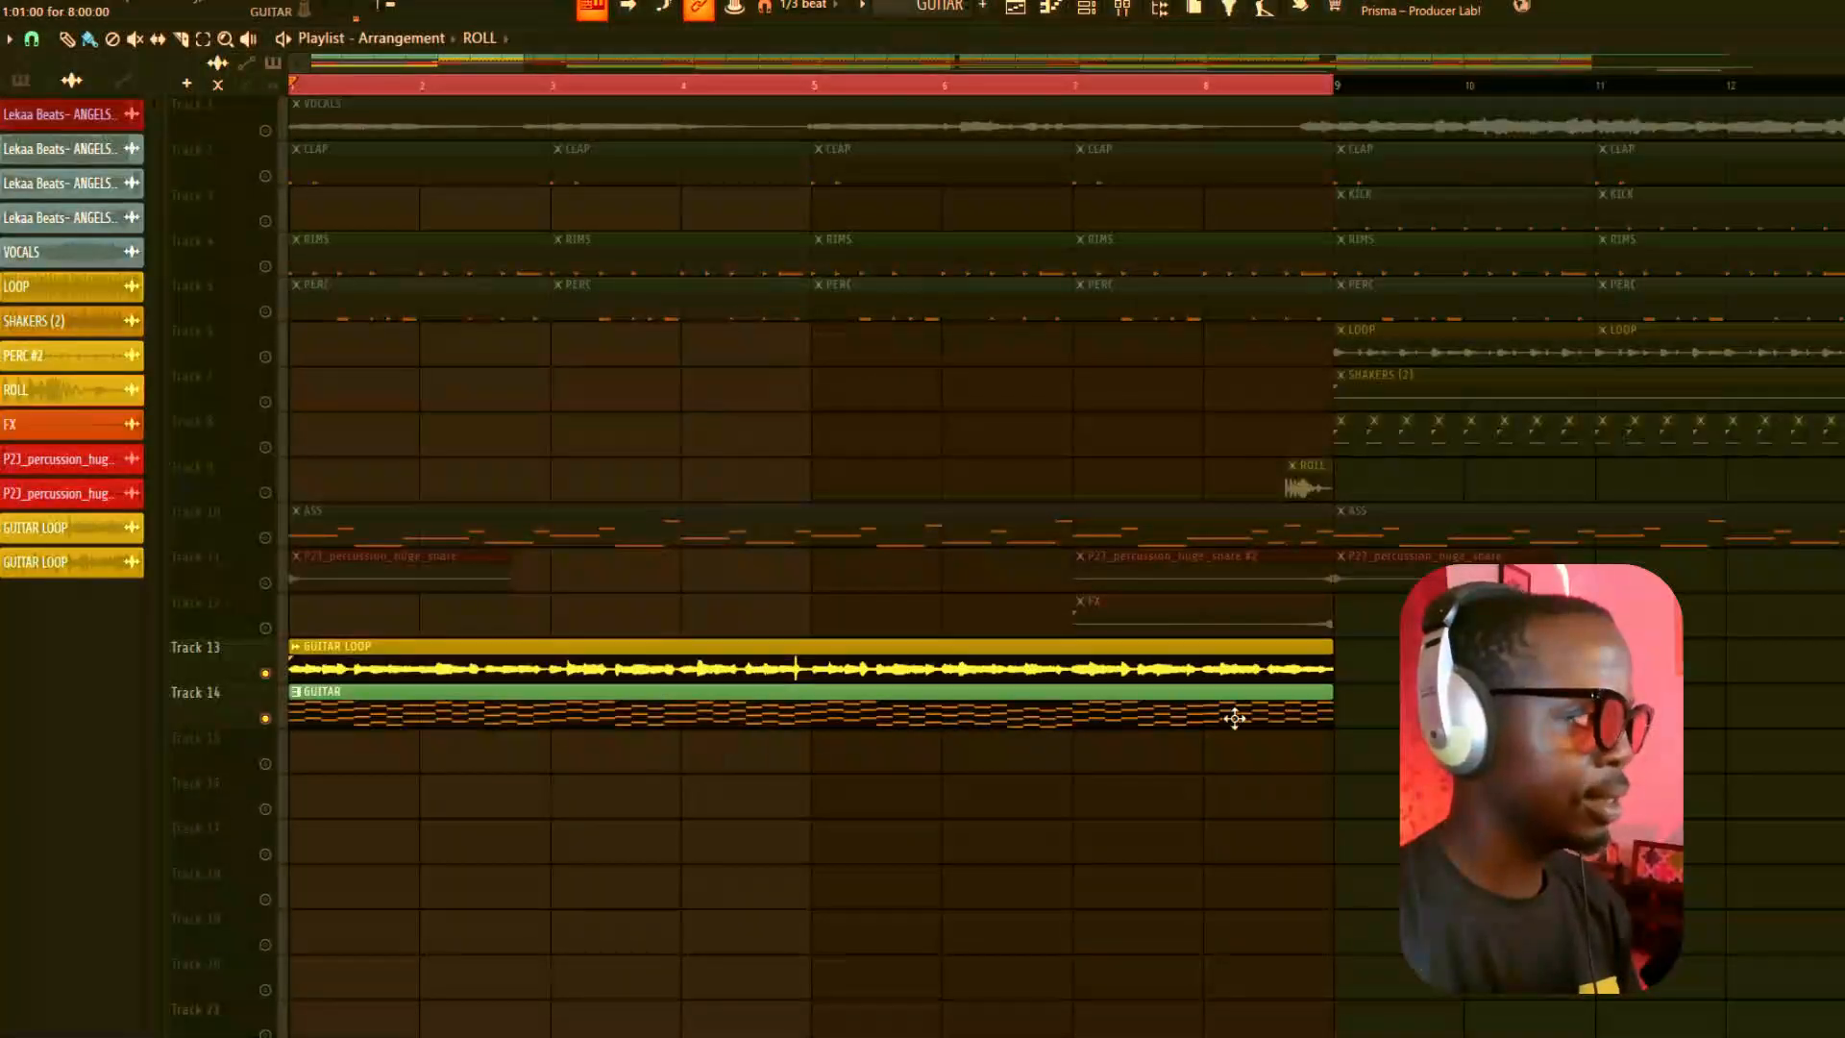
Step: Restore playback of all playlist tracks and set the playback selection from bar 8 to bar 17
right_click(266, 312)
right_click(266, 312)
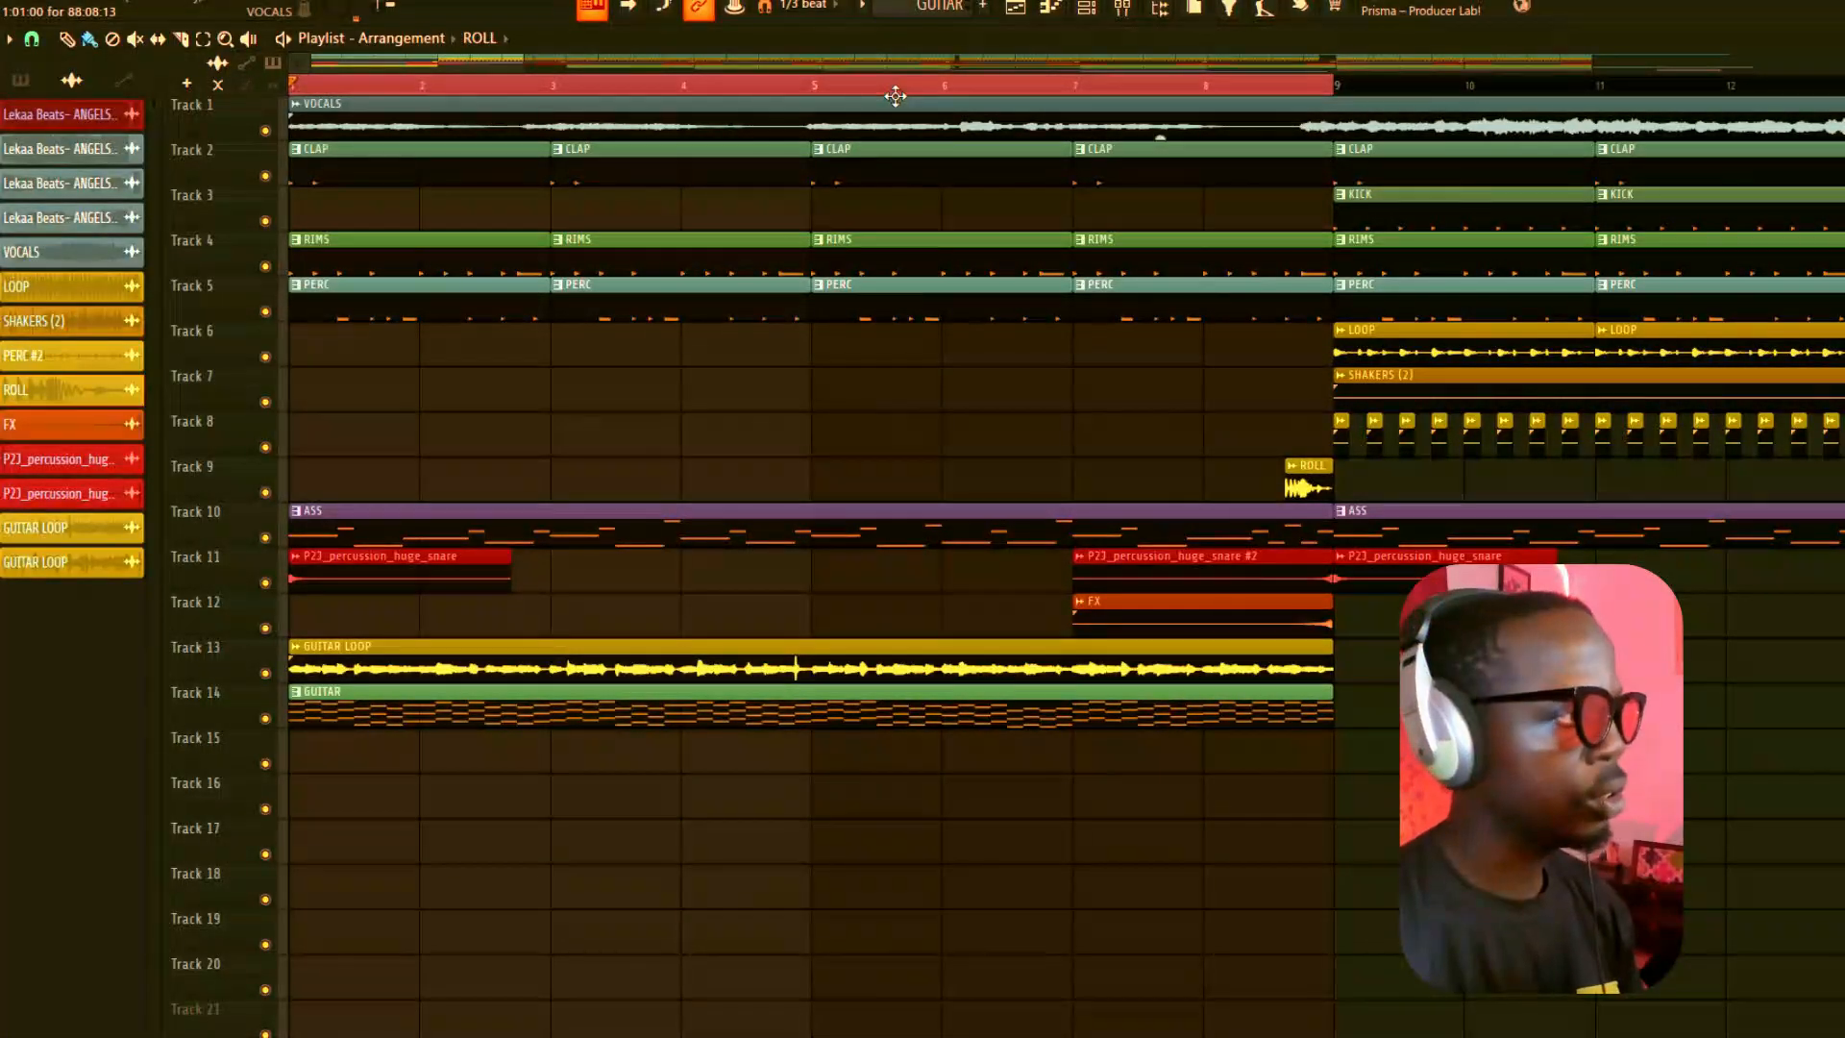
ctrl+scroll(908, 101, down, 5)
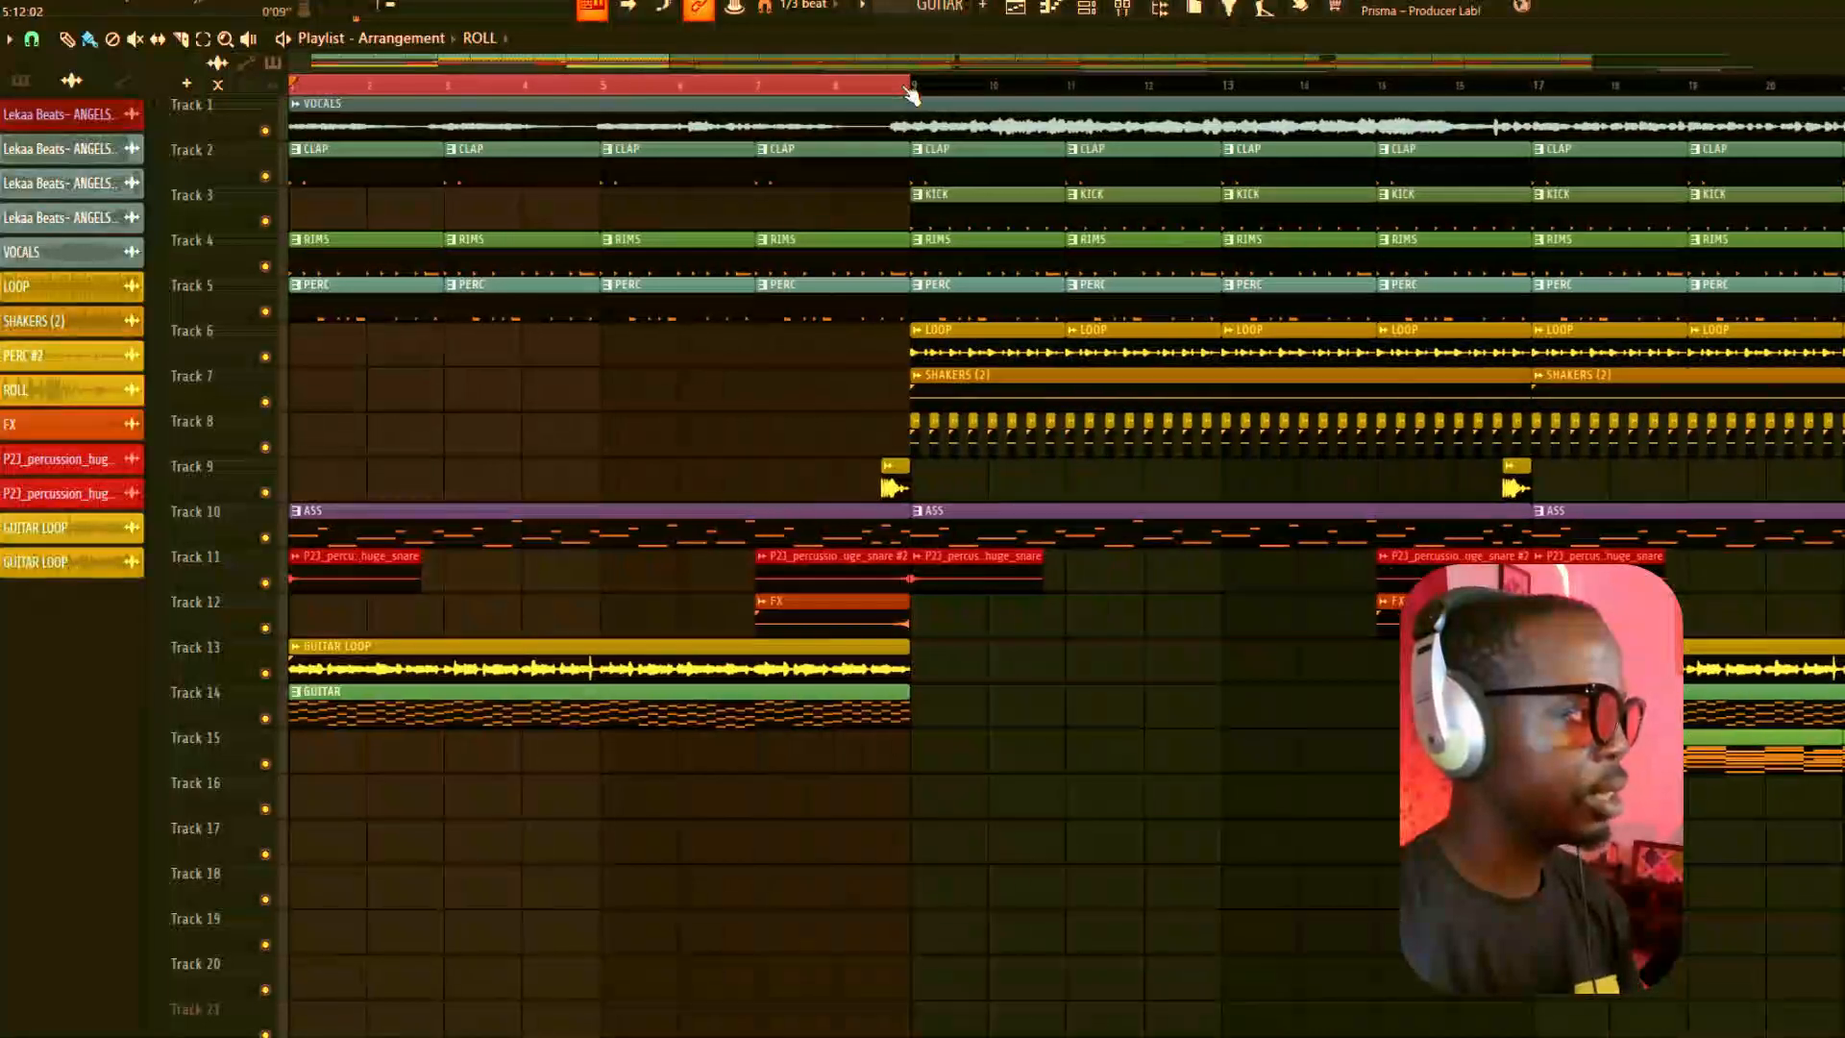
scroll(910, 94, down, 1)
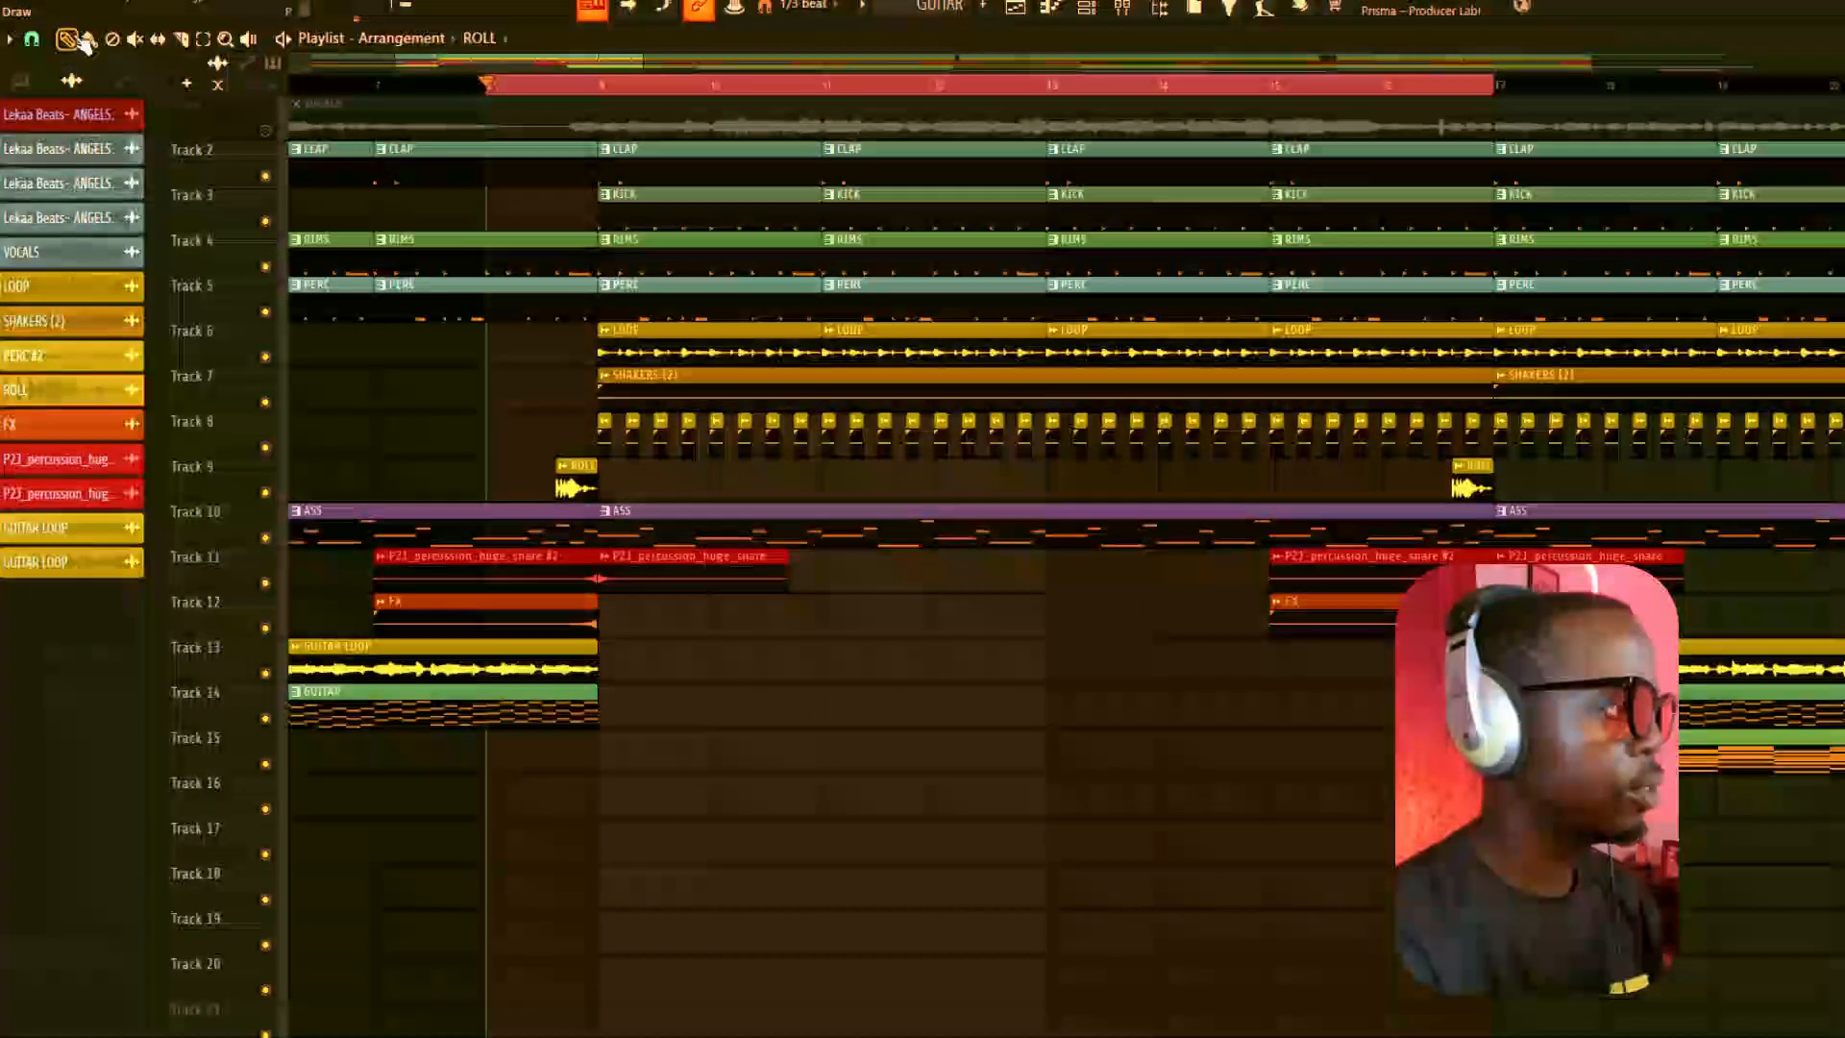
click(70, 39)
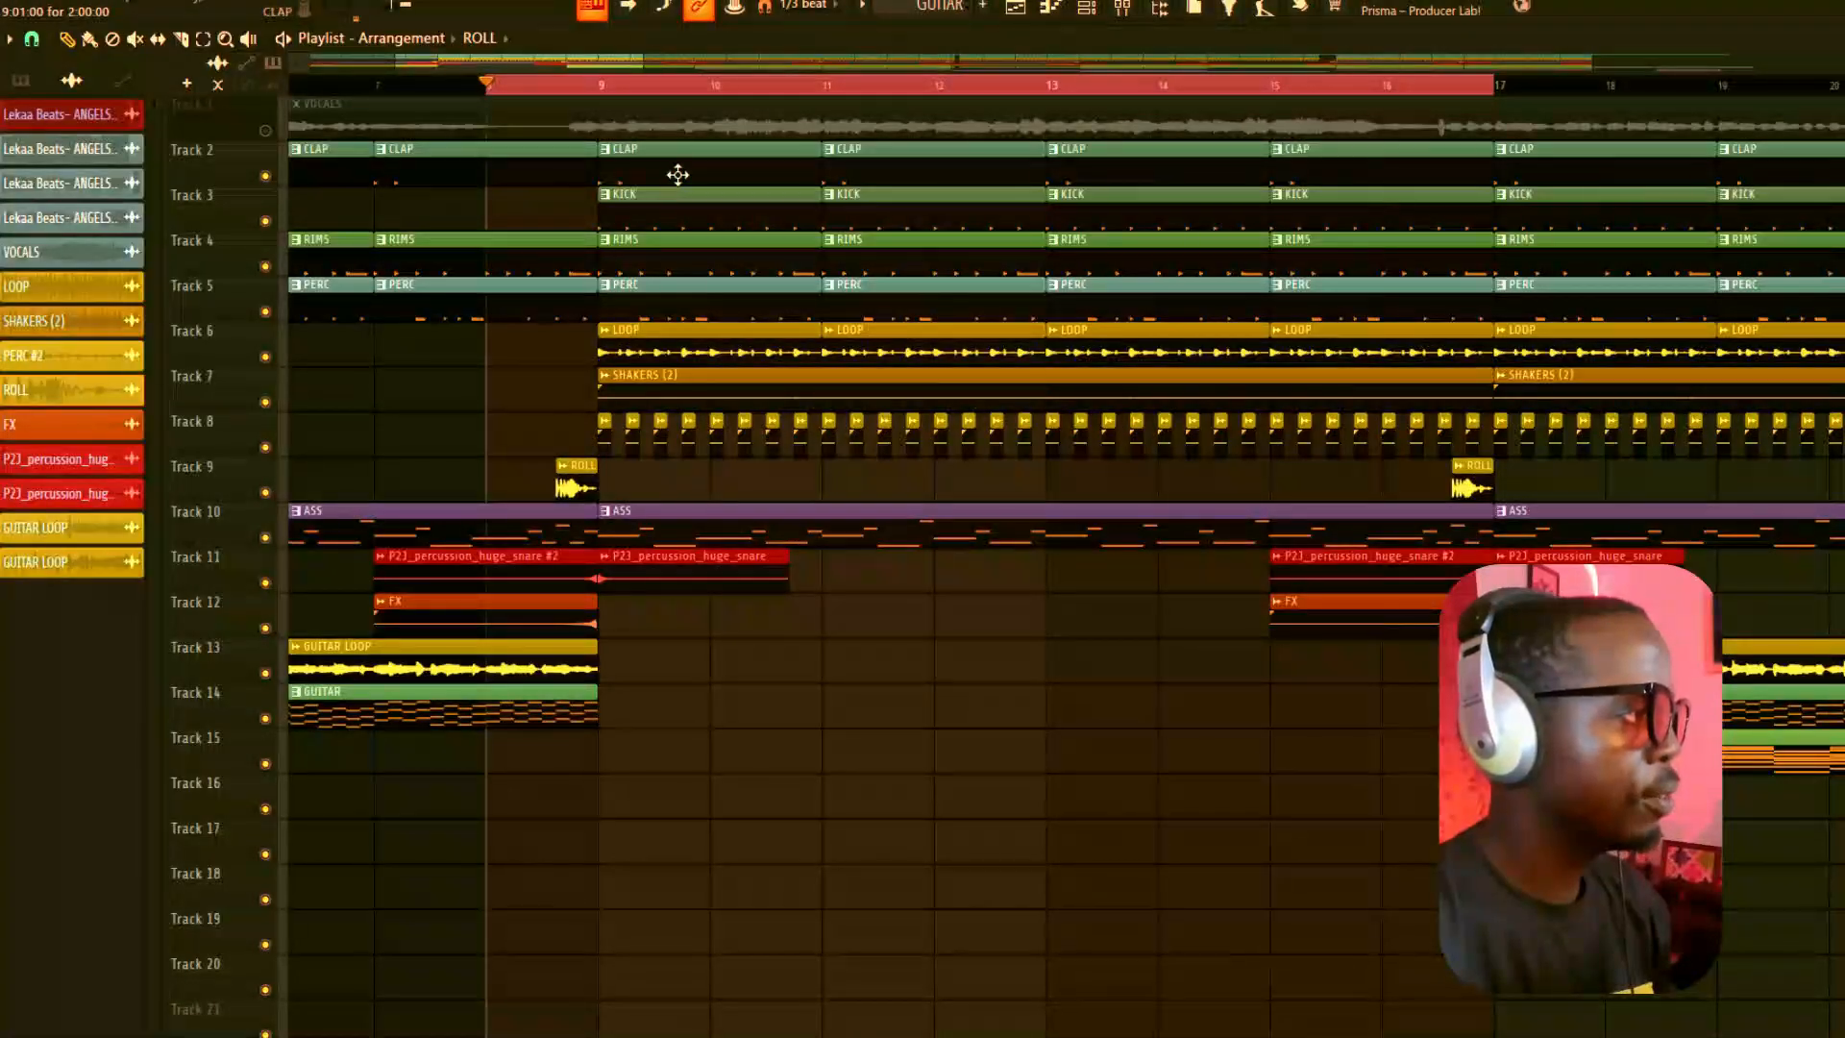
Step: Inspect the CLAP pattern's channels and the Fruity parametric EQ 2 on the CLAP mixer track
click(678, 174)
click(1086, 7)
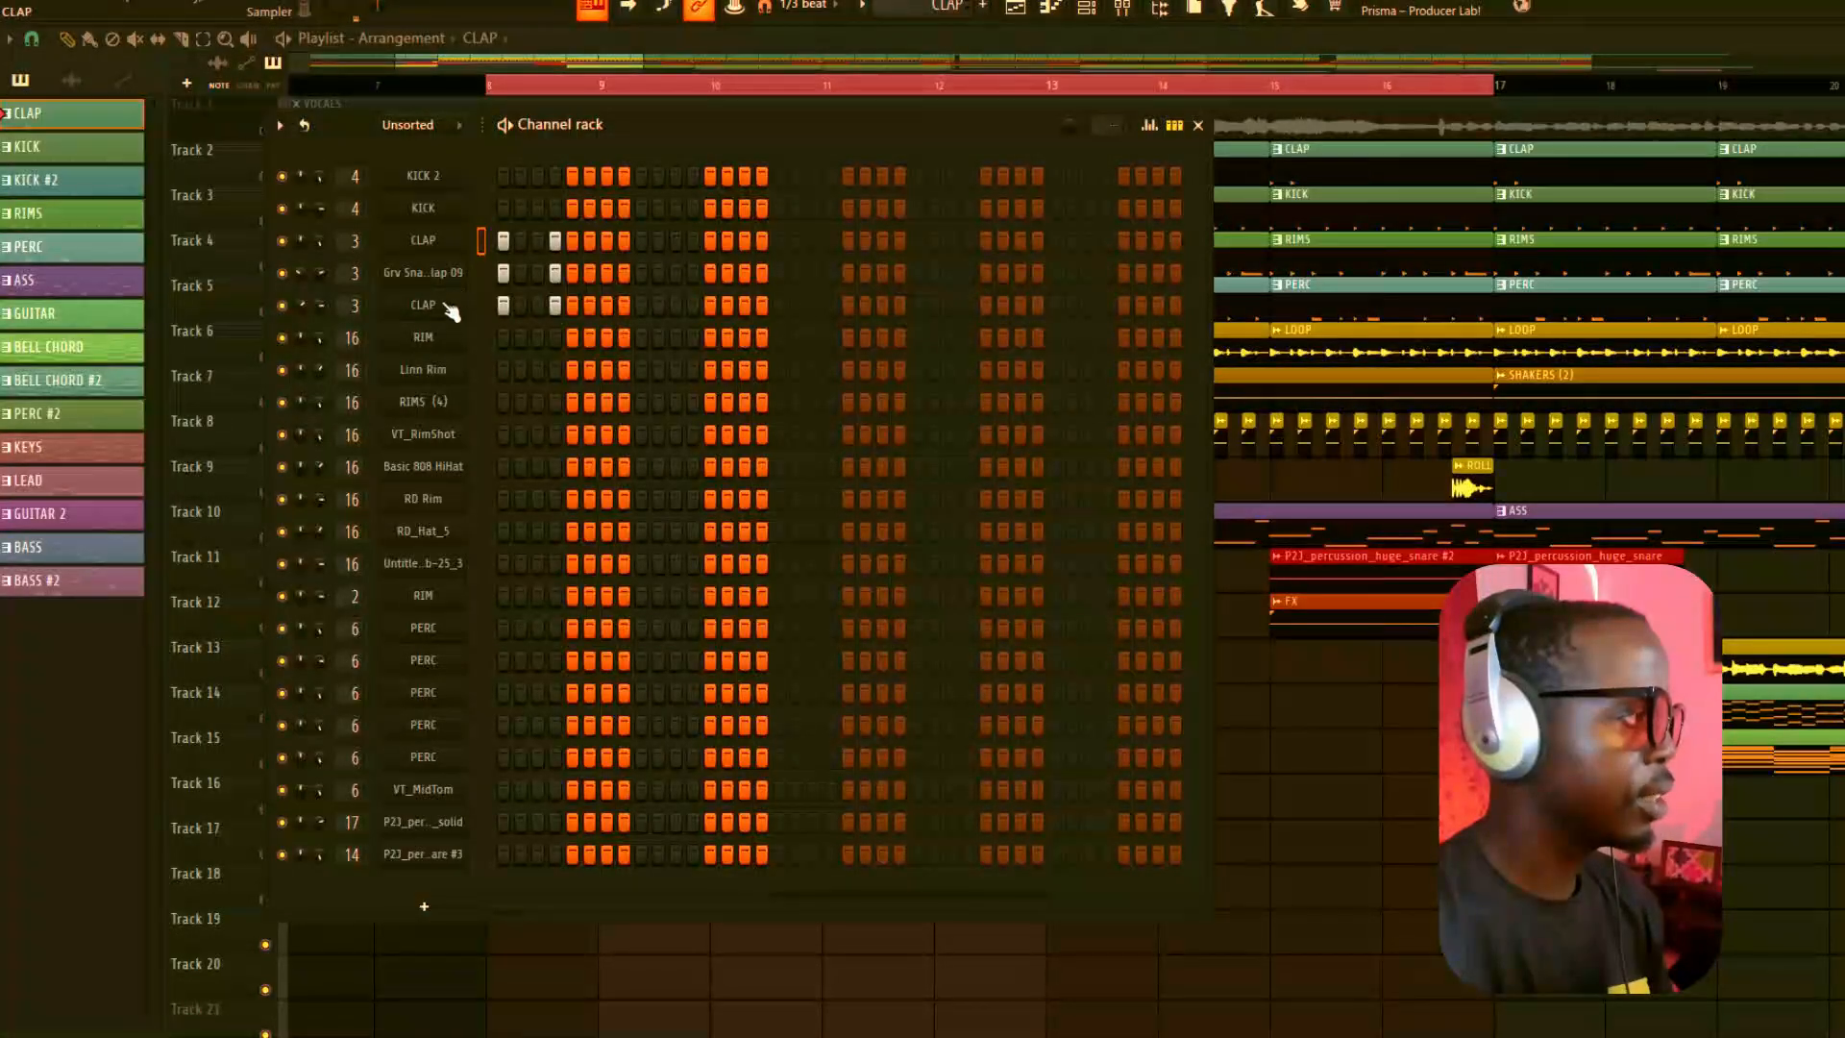
click(1129, 9)
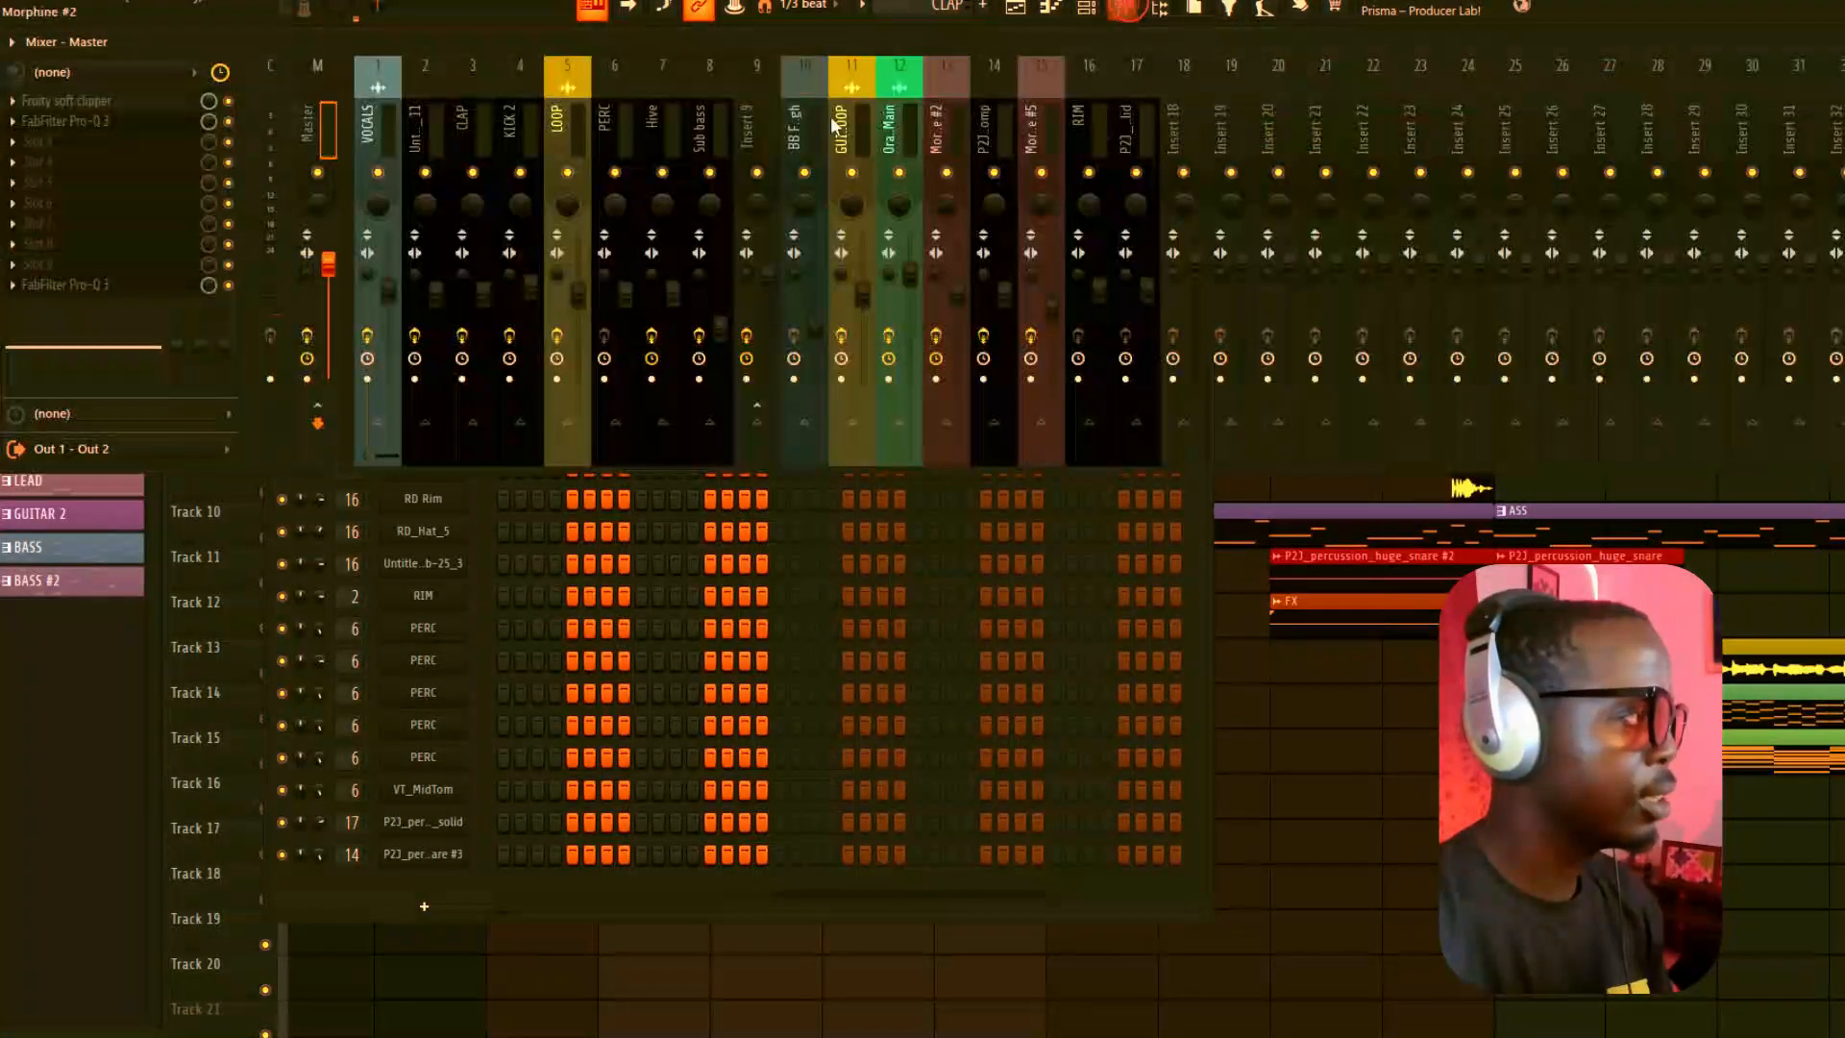
click(467, 119)
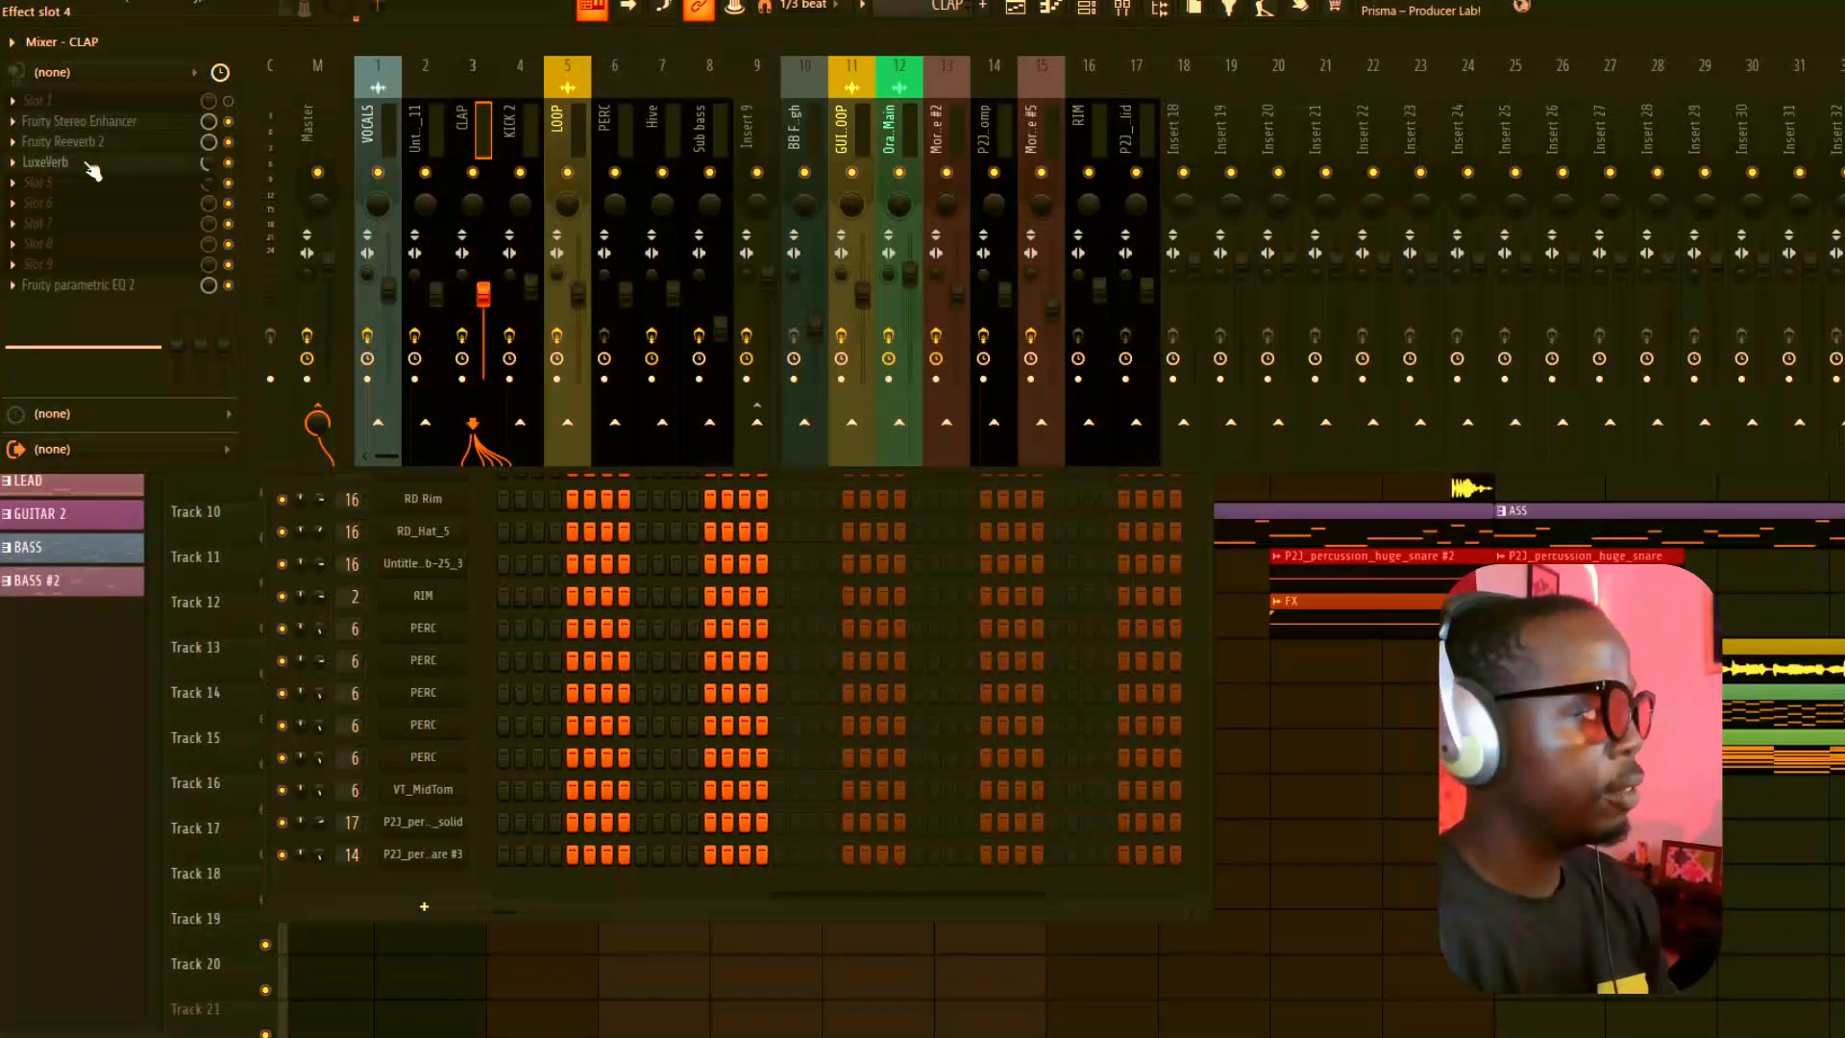
click(87, 284)
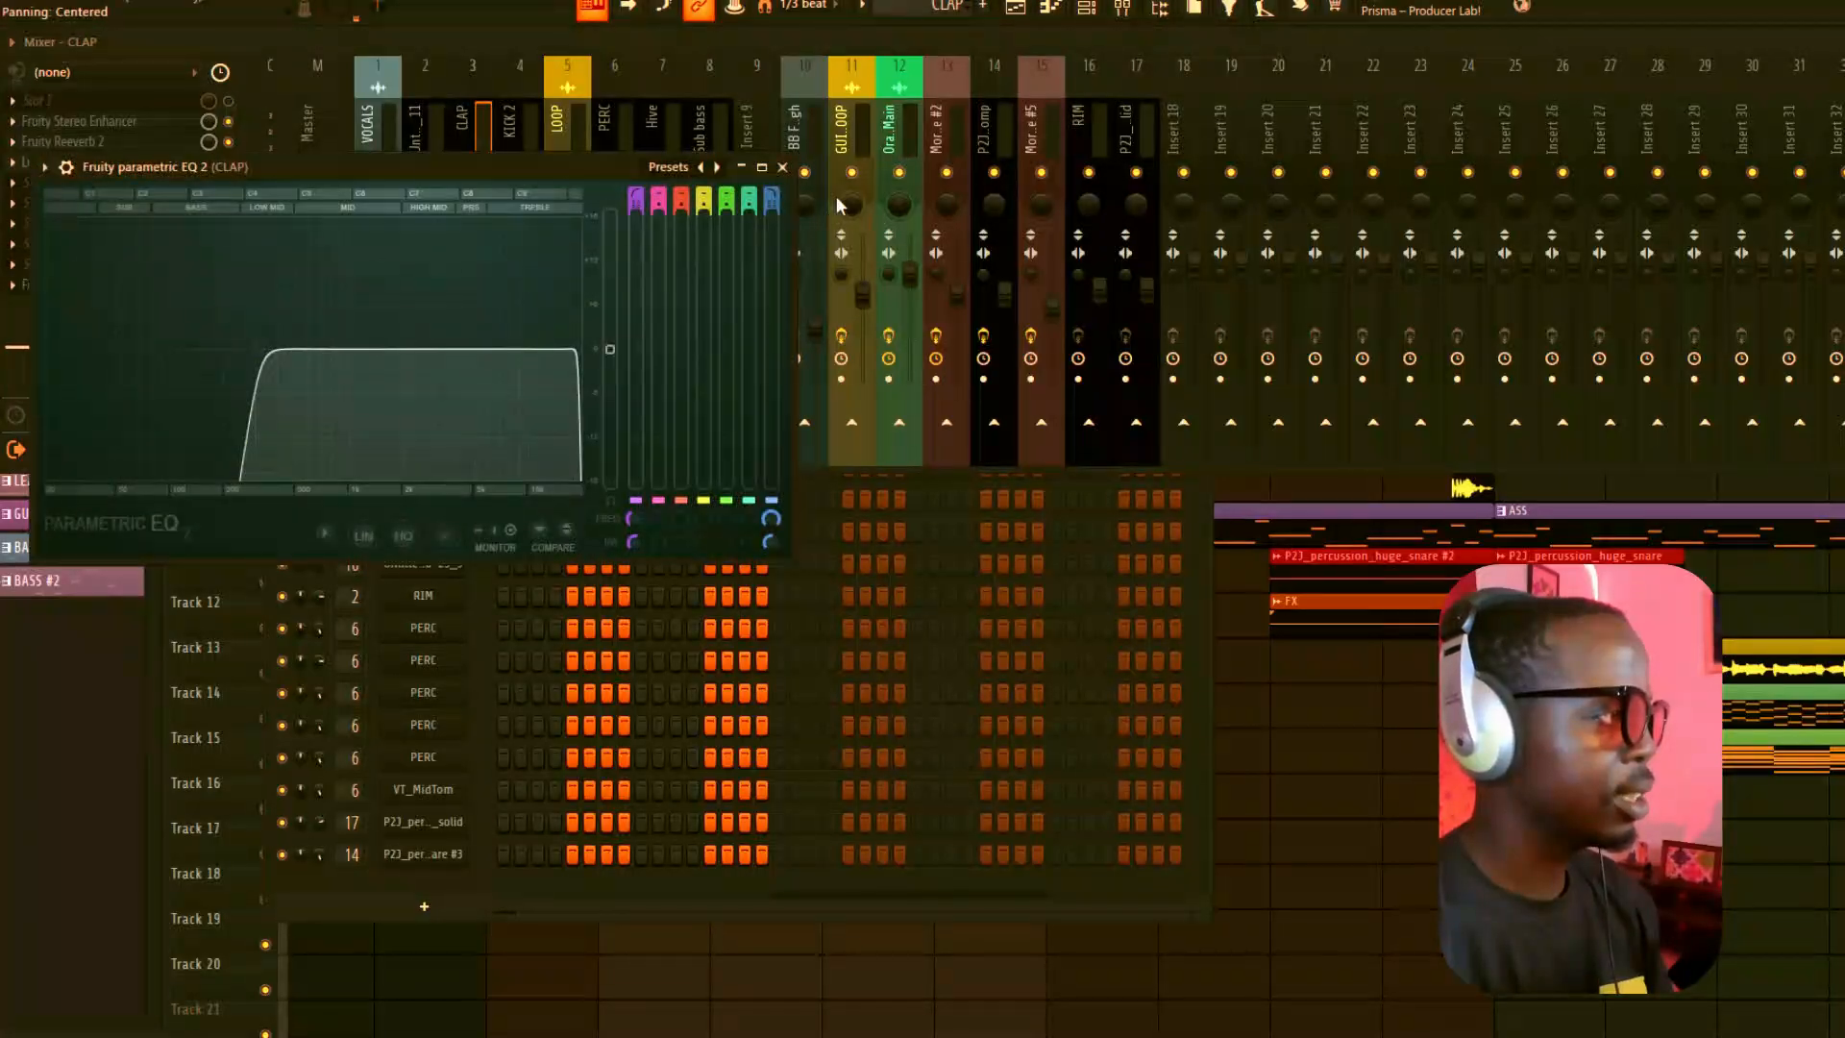
click(782, 169)
Step: Review the RIMS pattern's channels and play the marked section of the arrangement
click(1205, 631)
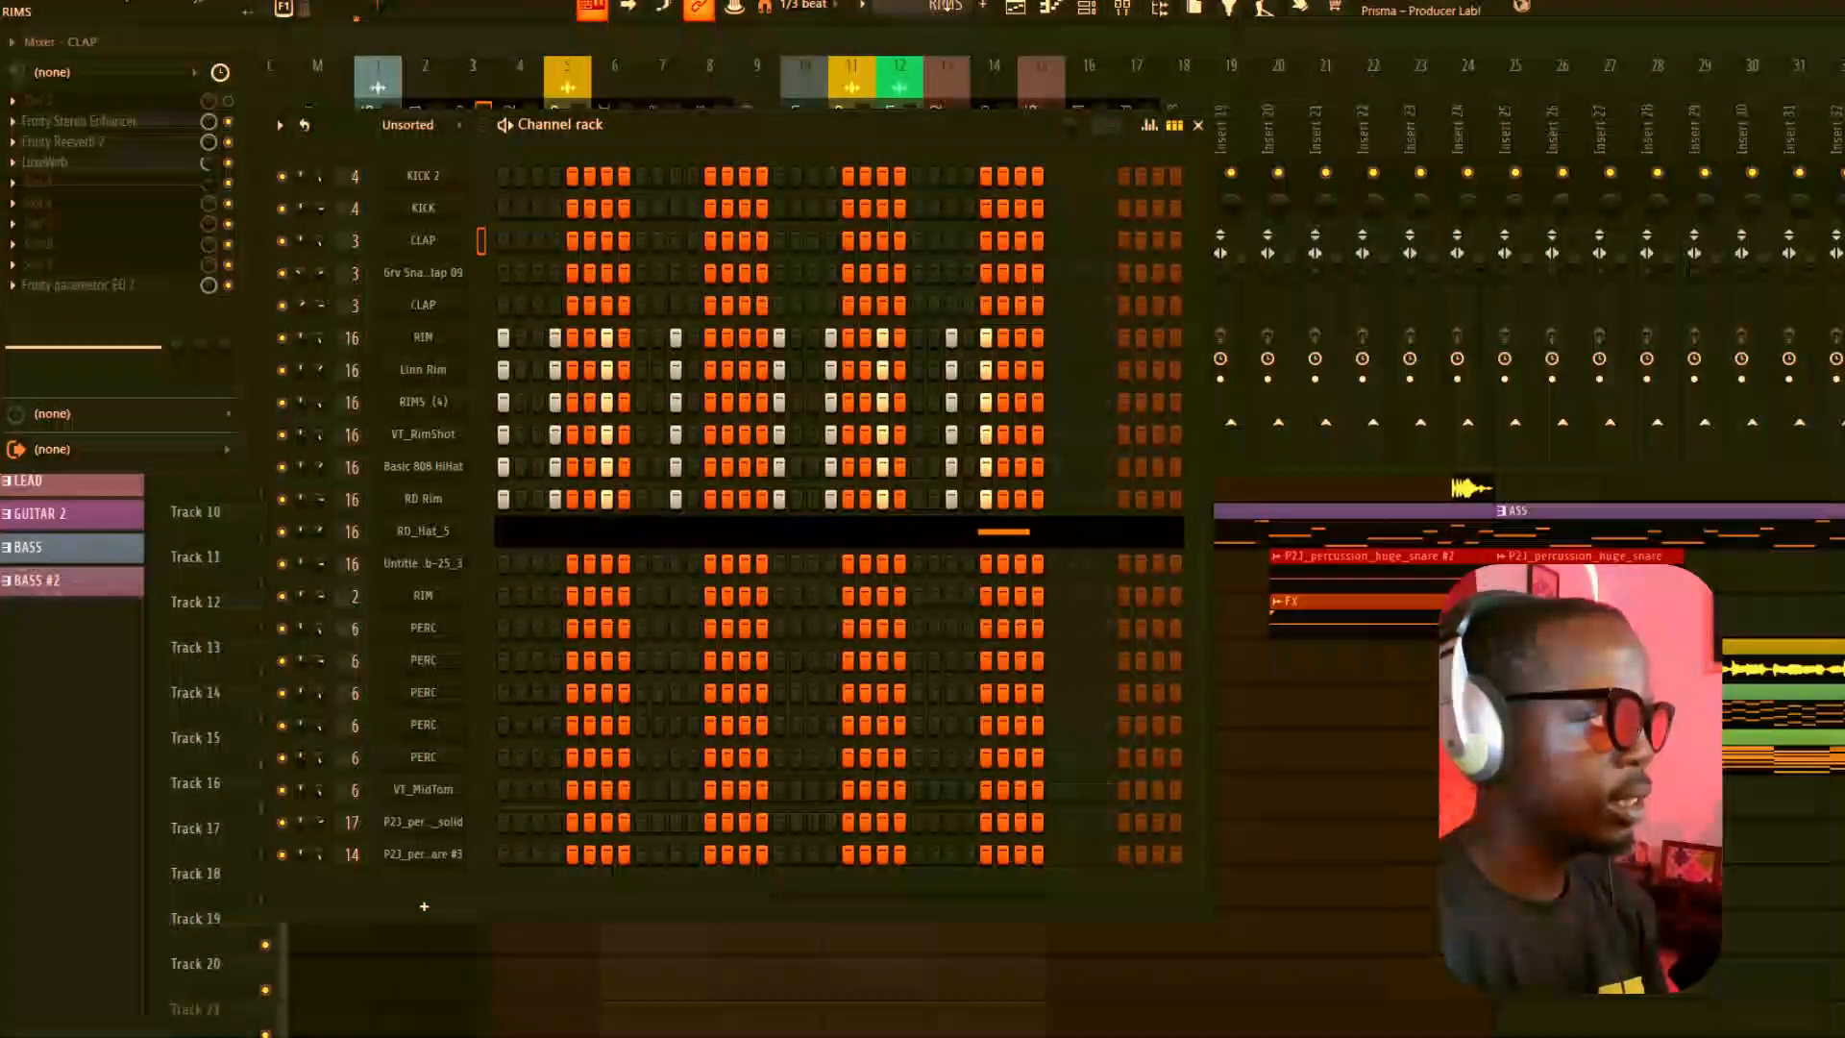
scroll(947, 7, down, 1)
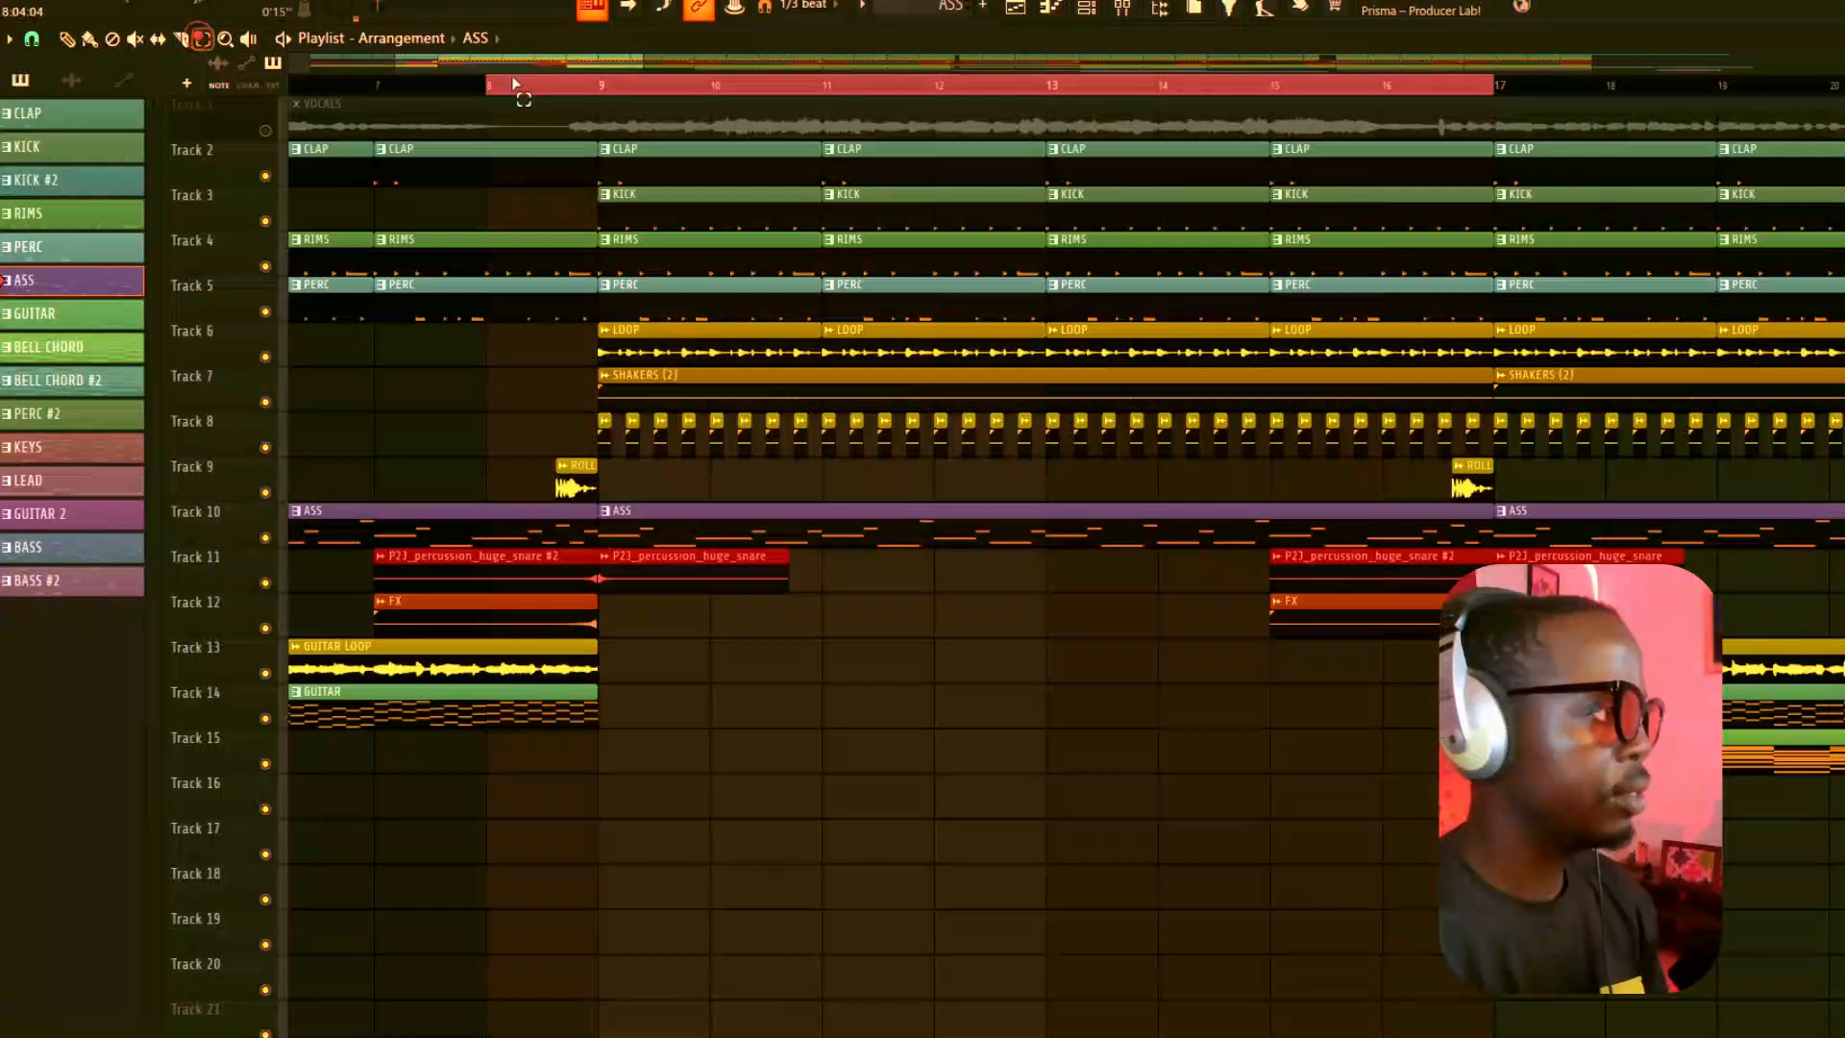
drag(601, 90, 1495, 197)
key(space)
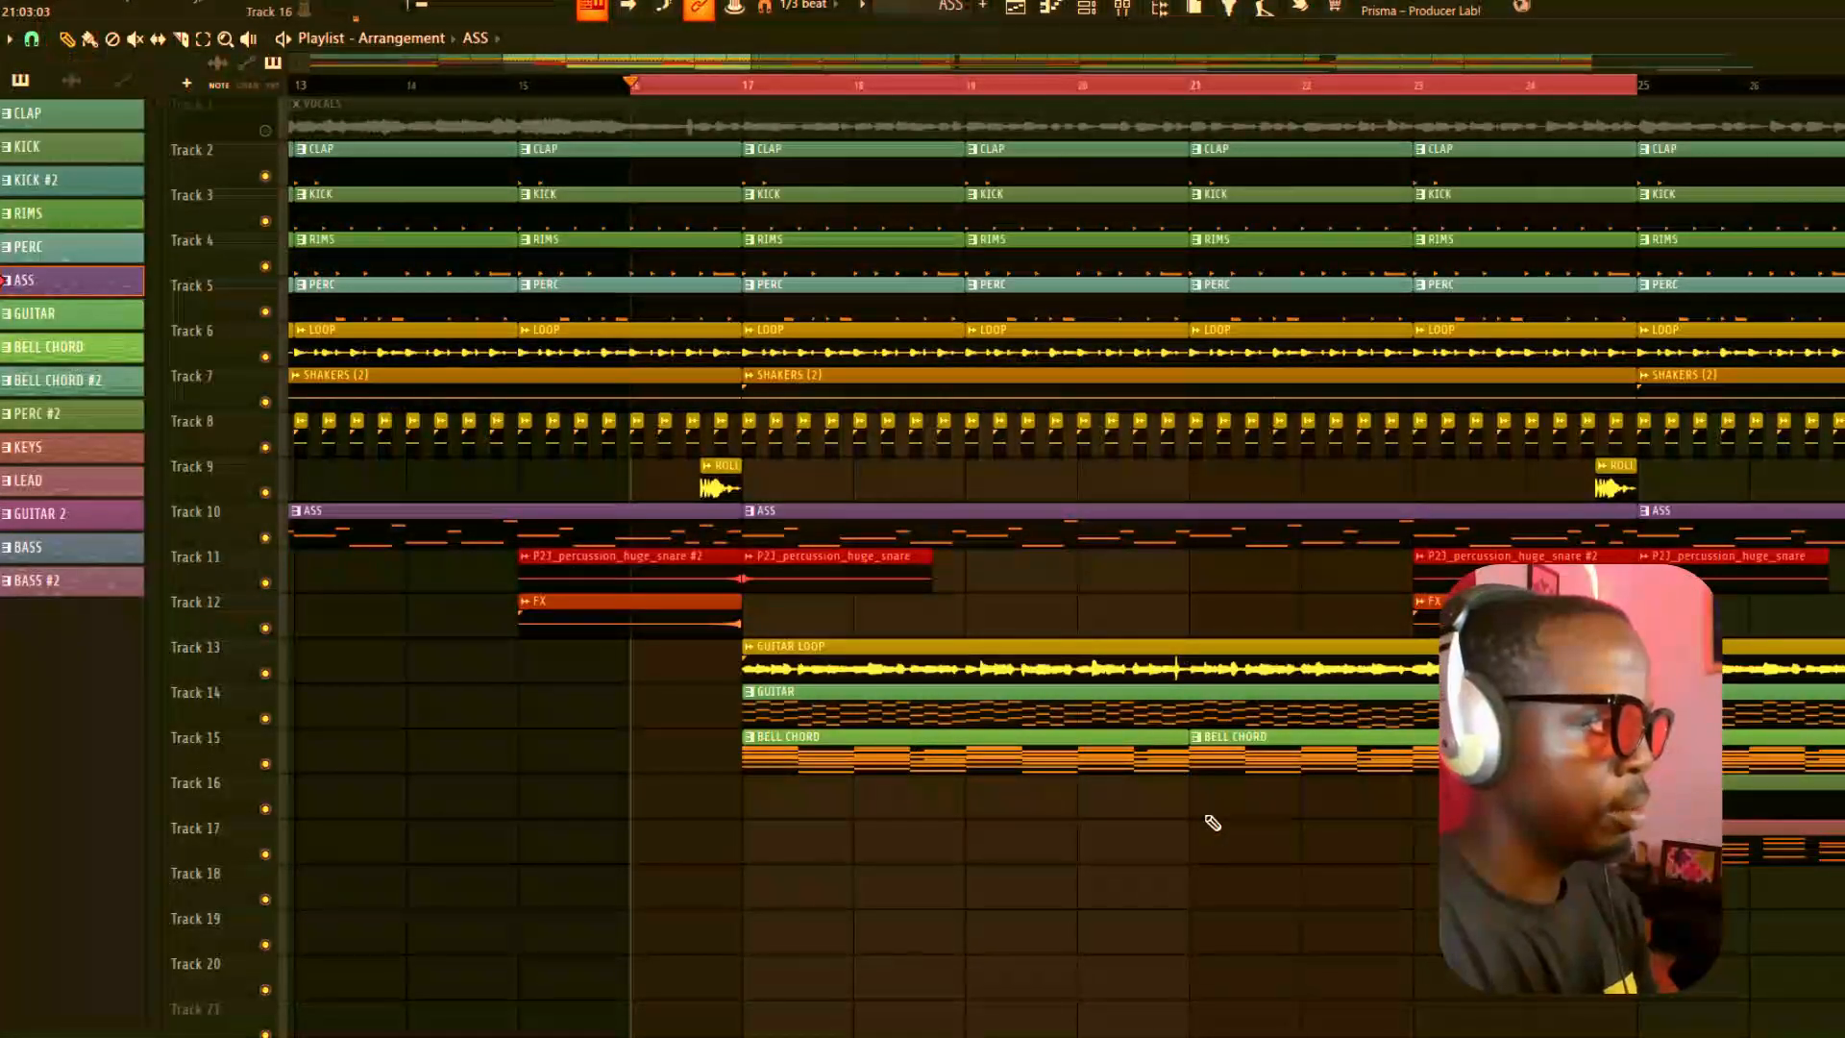
Step: Inspect the BELL CHORD pattern's channels and the Morphine #2 synth's program and channel settings
click(1092, 13)
click(606, 296)
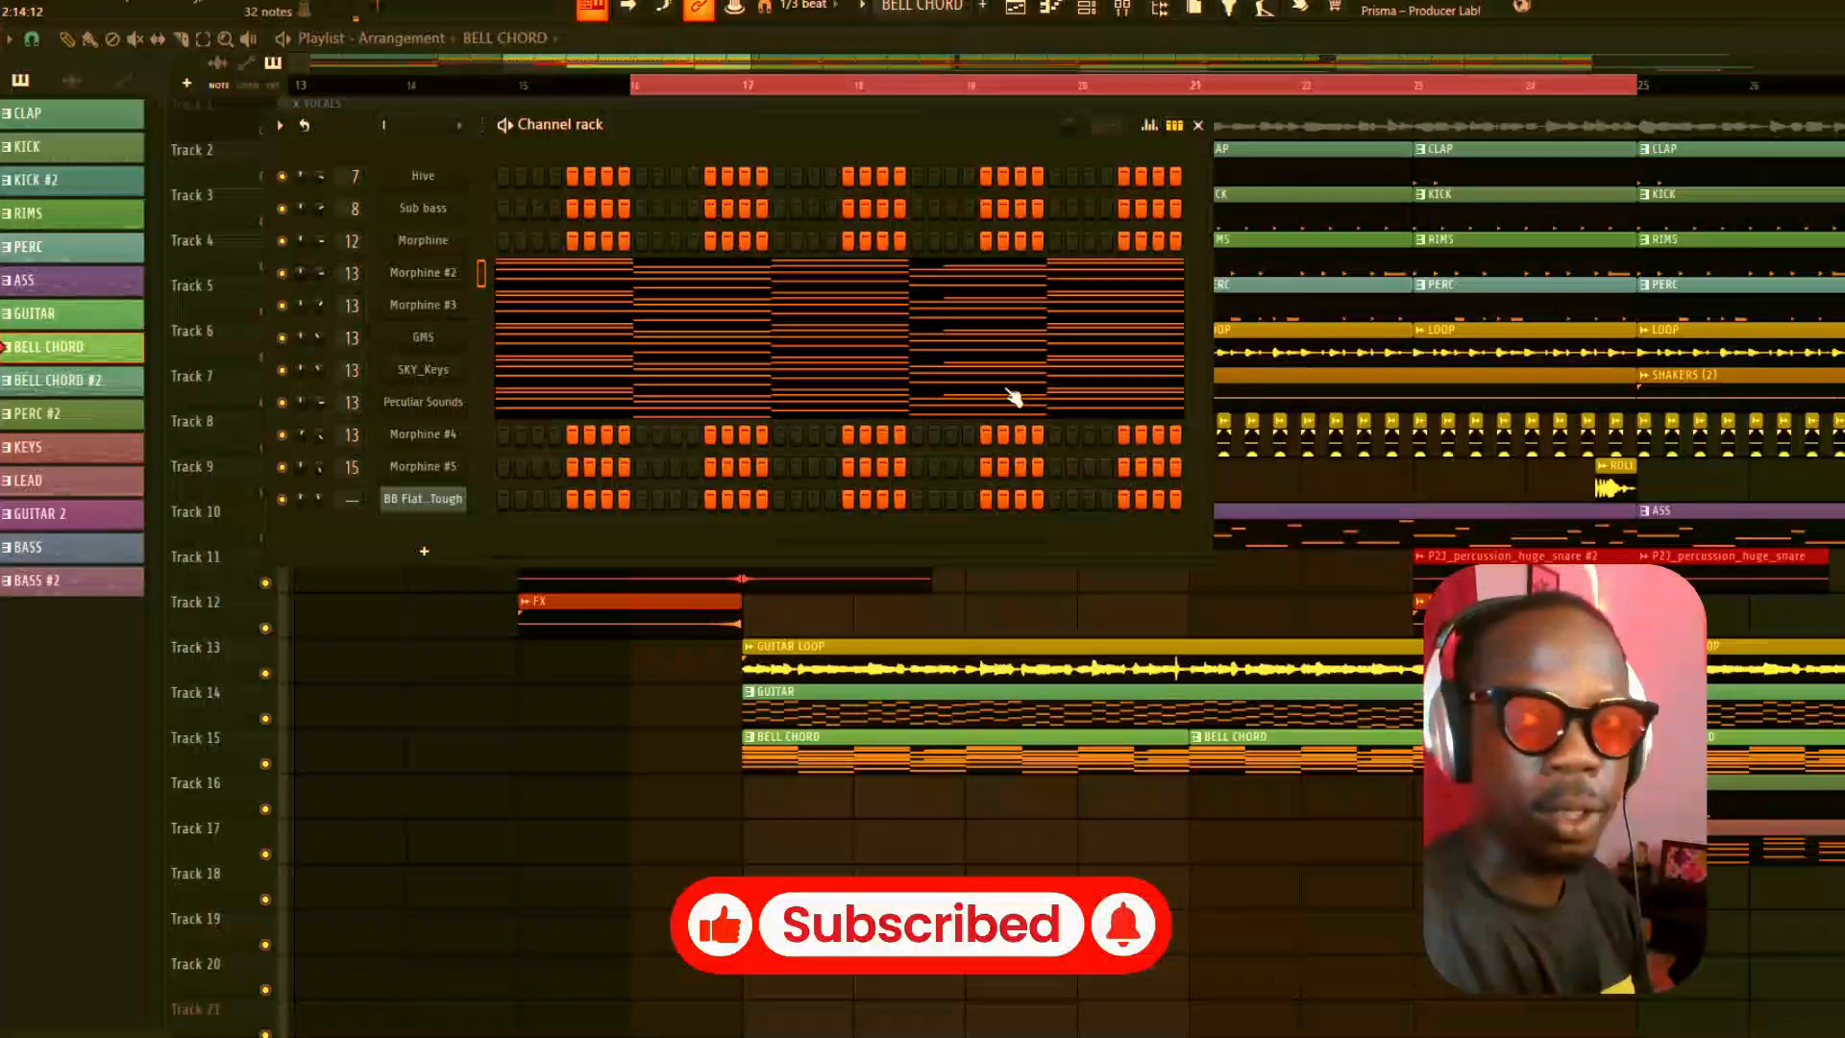
click(458, 277)
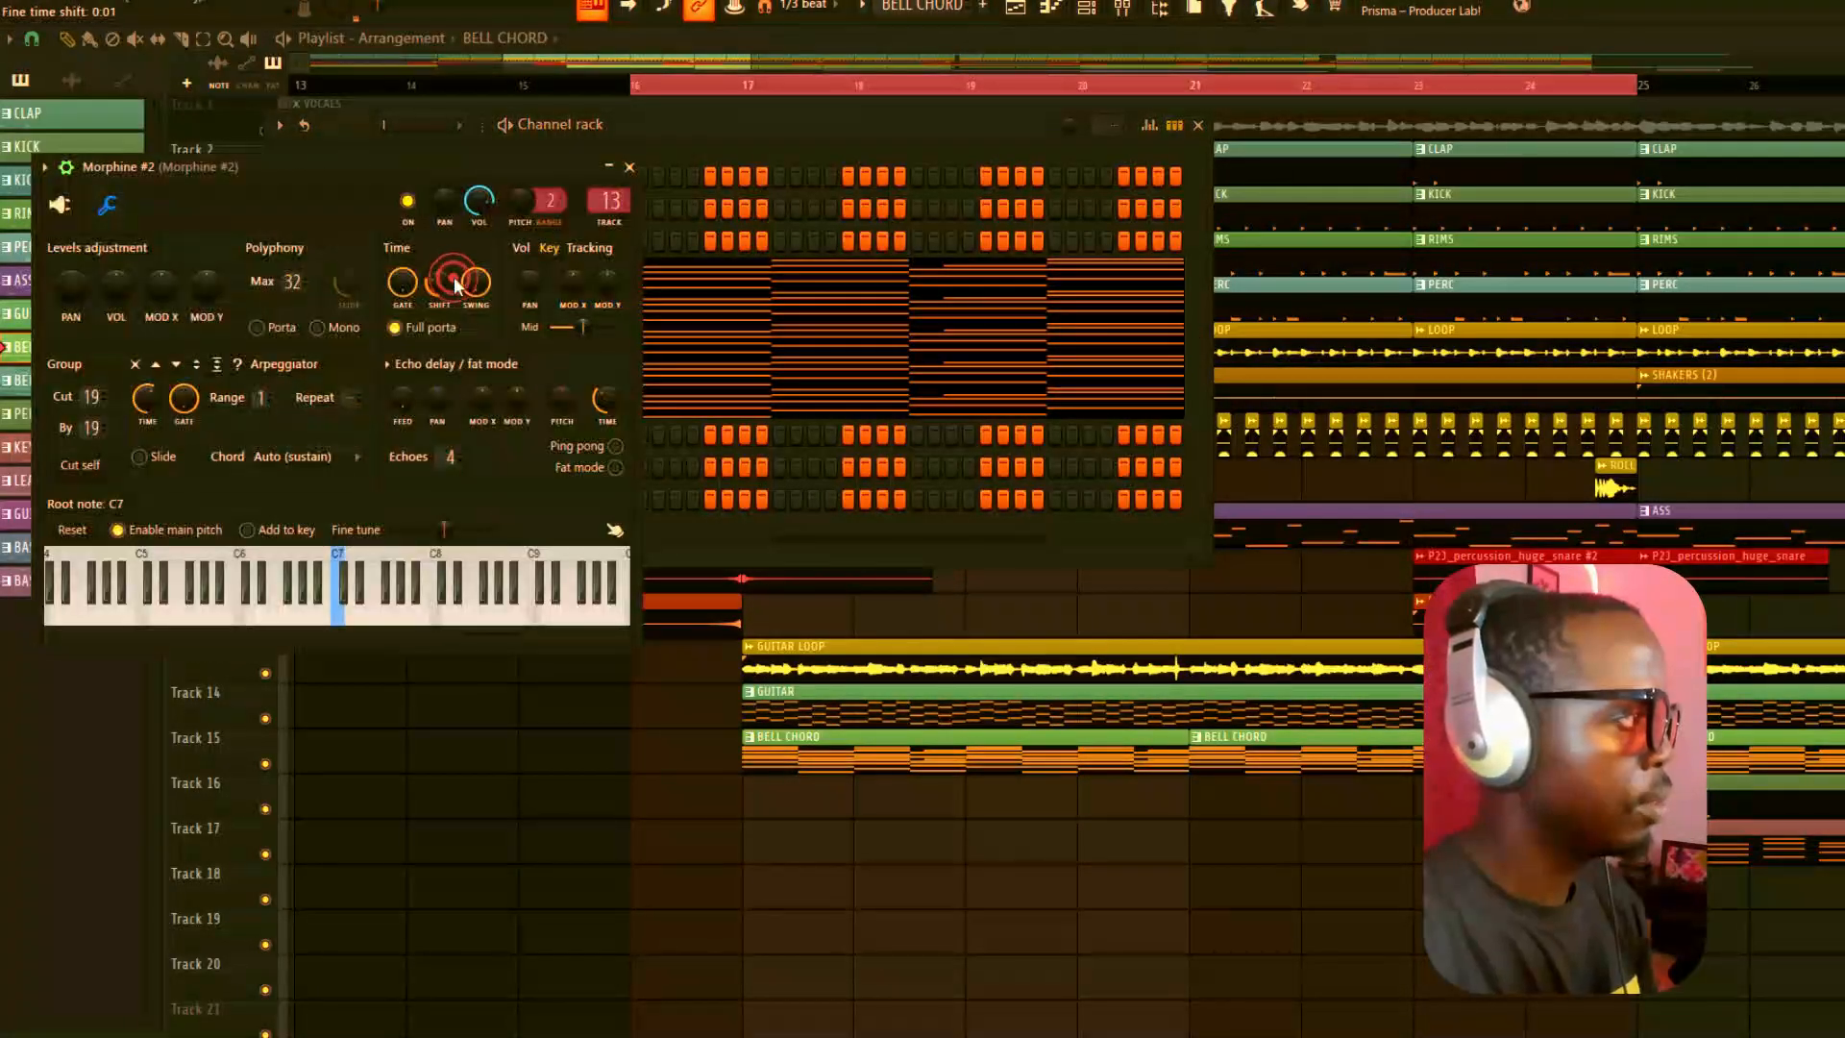
click(60, 205)
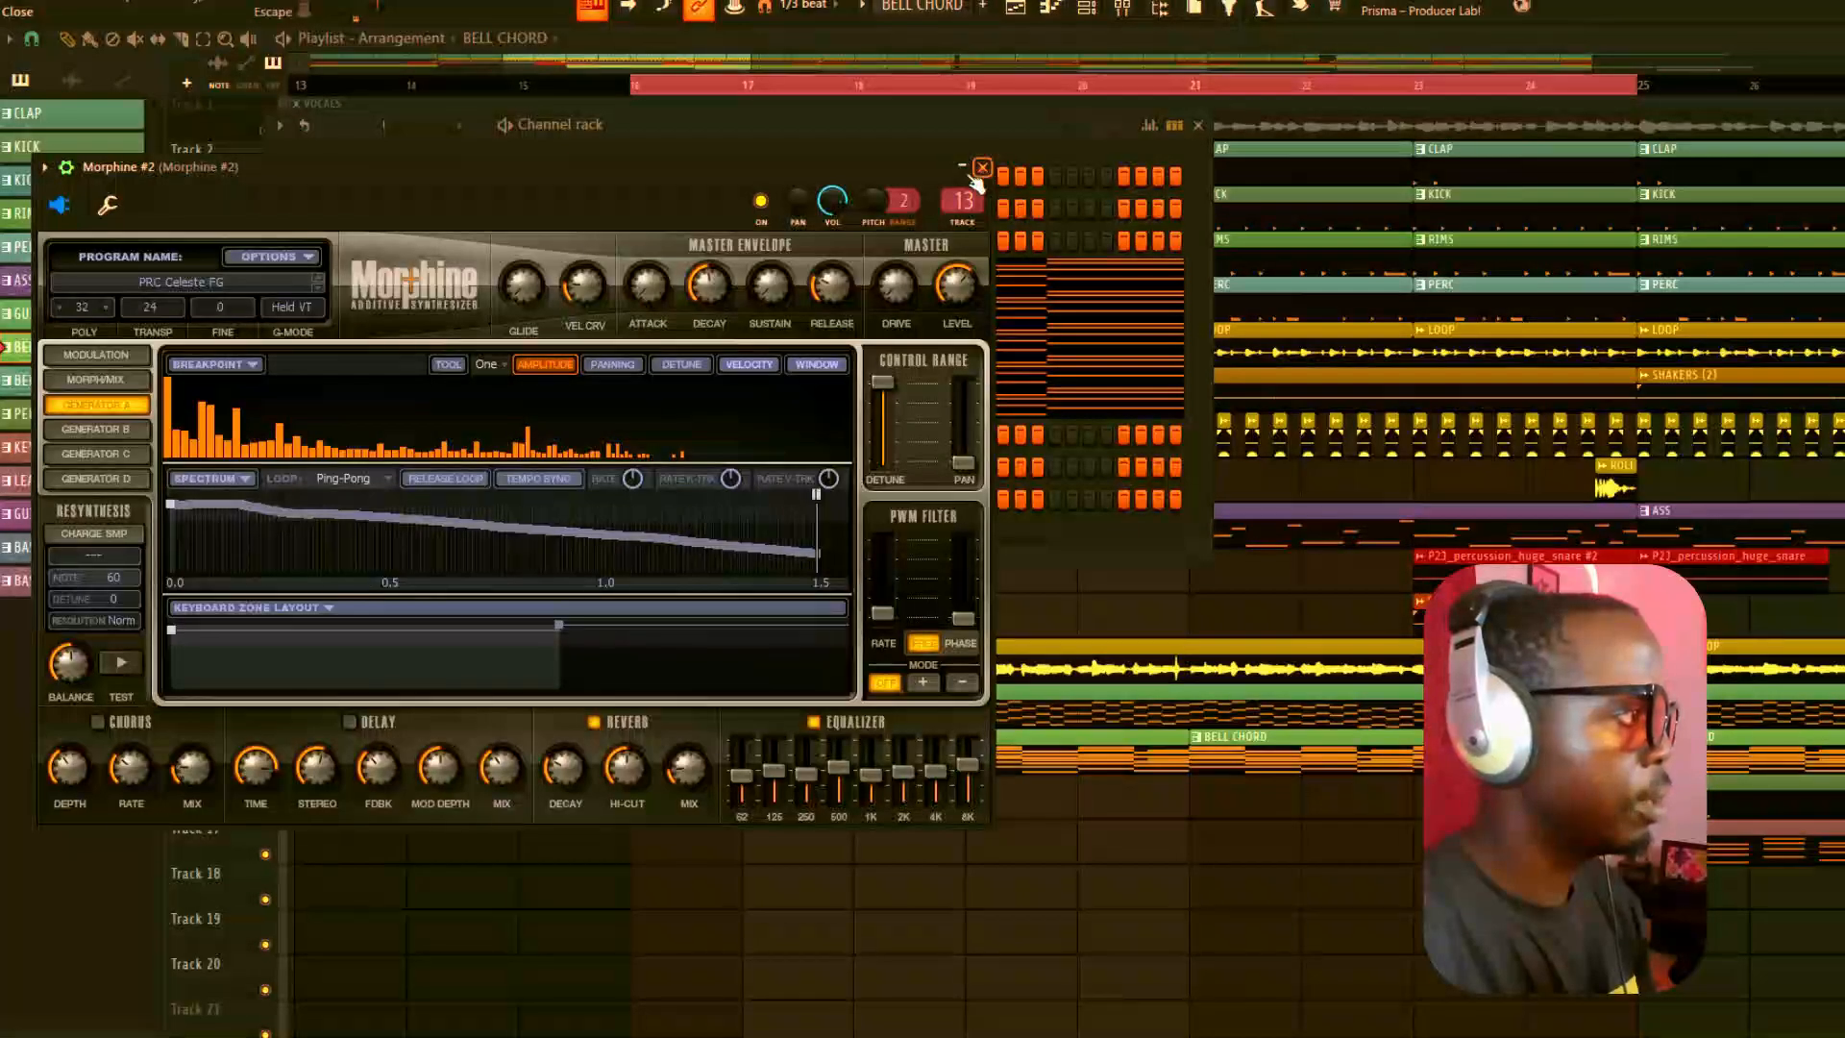
click(982, 167)
Step: Inspect the Morphine #3 and GMS instruments used in the BELL CHORD pattern
click(452, 312)
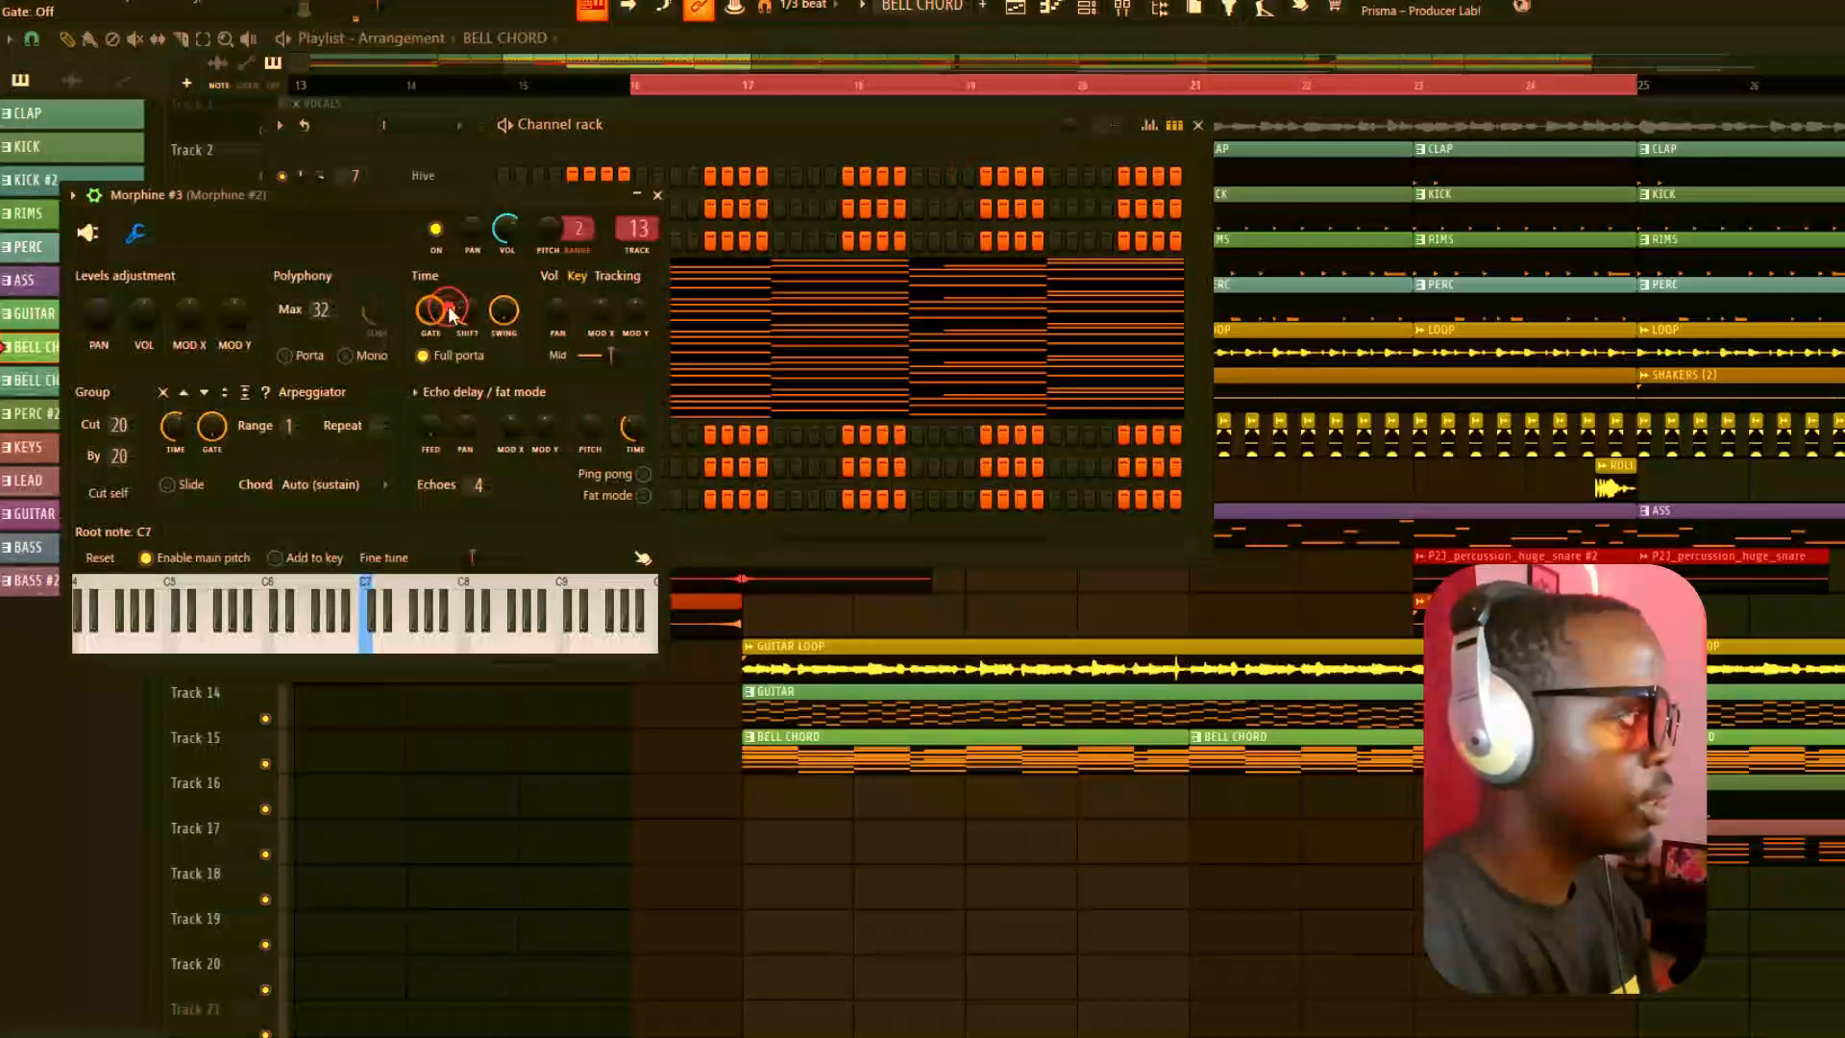
click(87, 232)
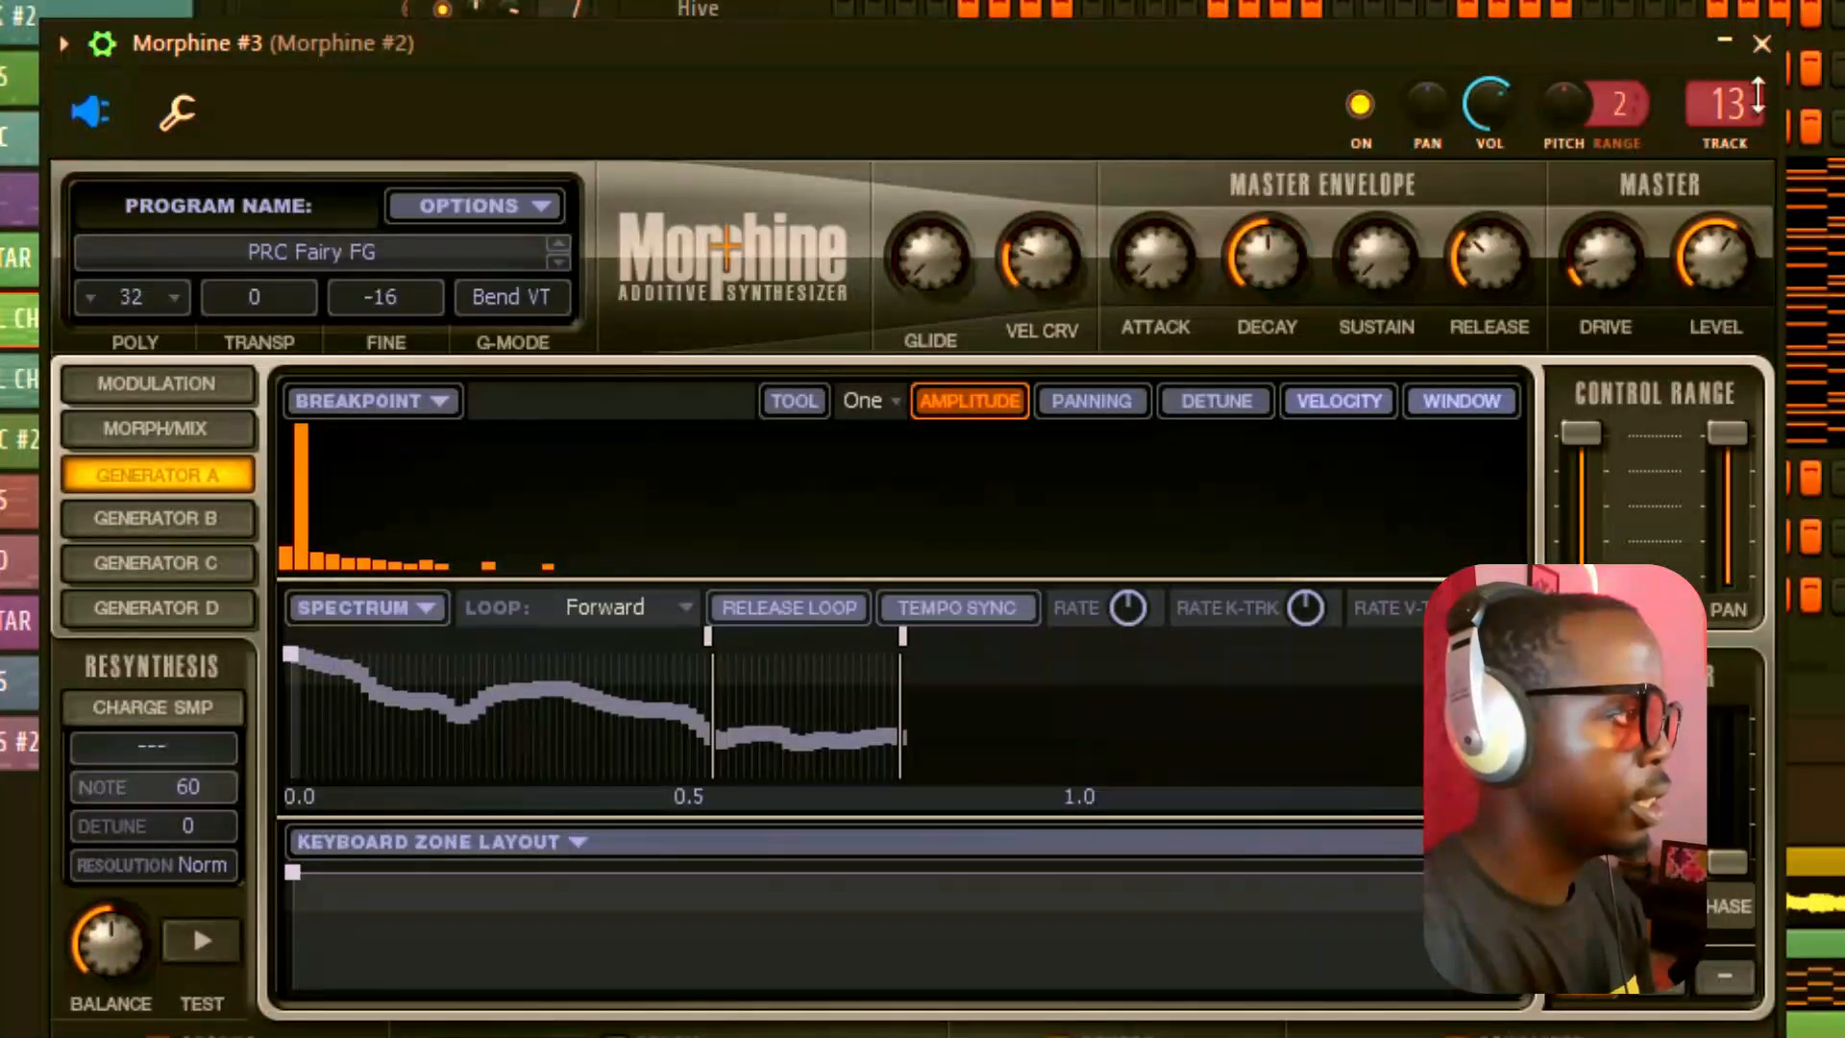
click(1761, 43)
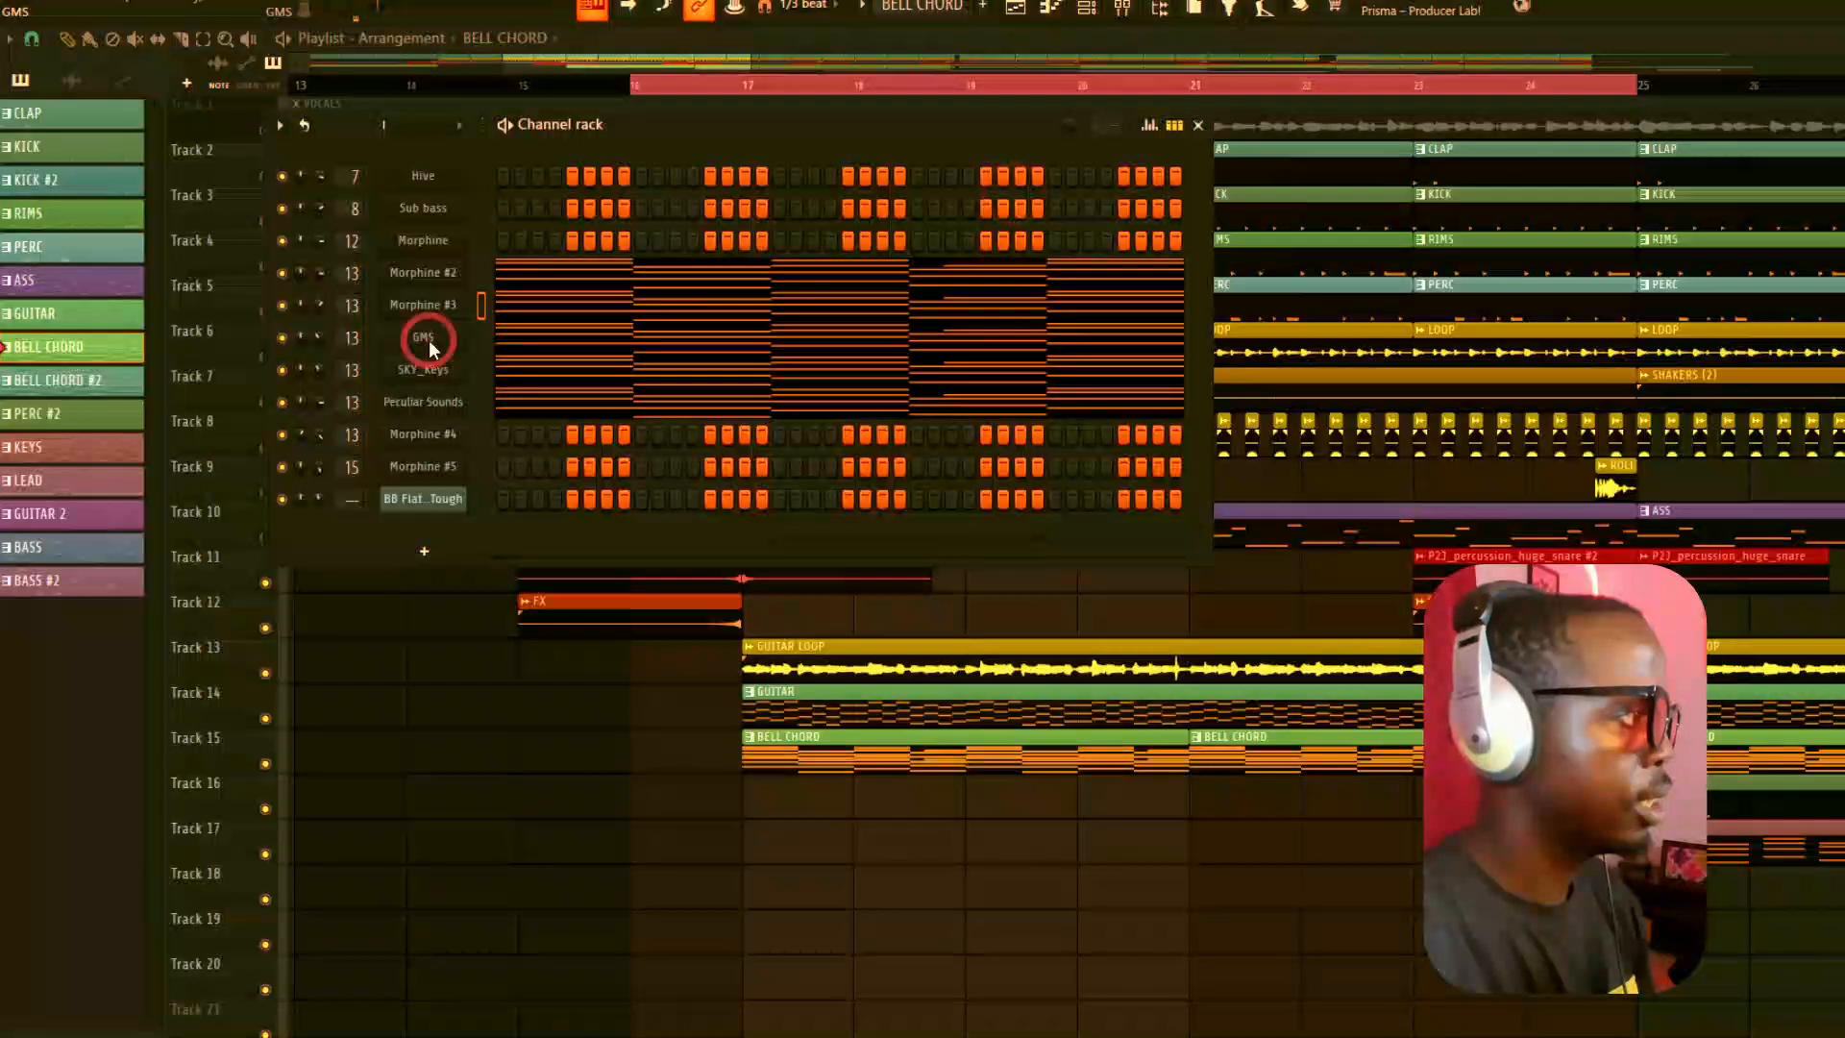
click(427, 342)
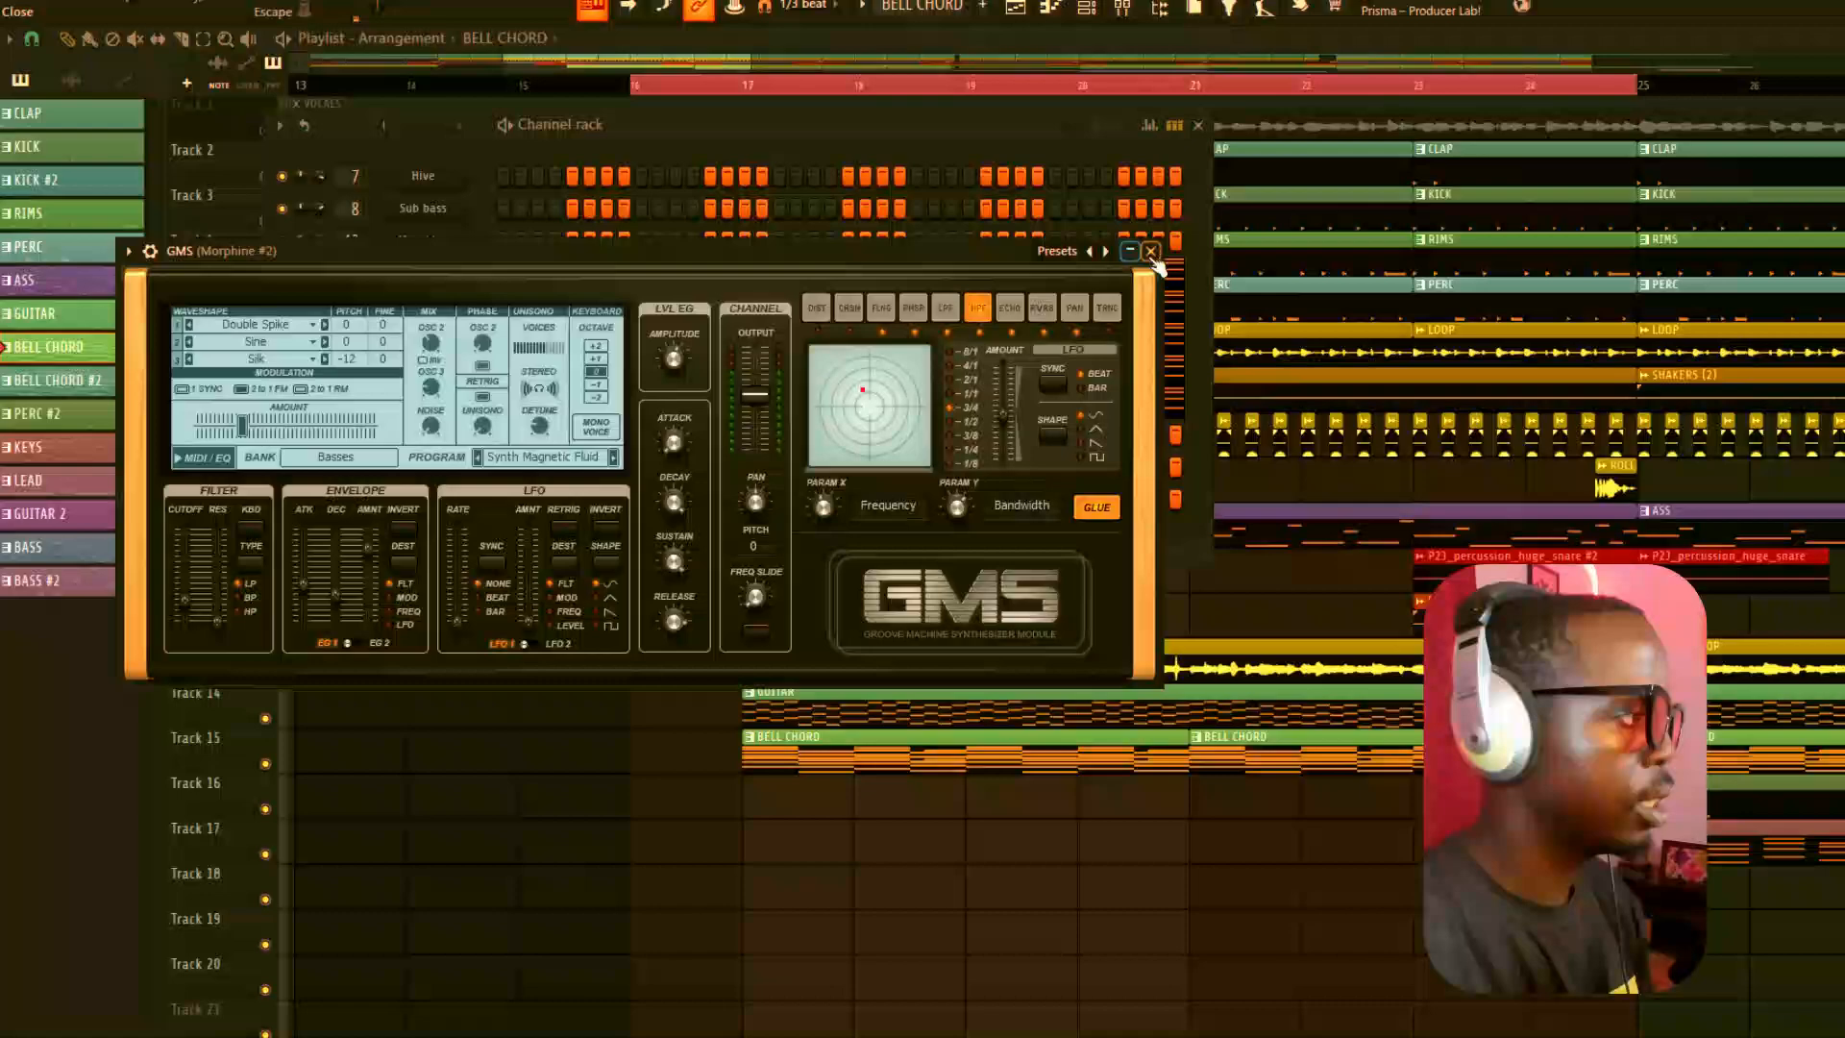
click(1147, 254)
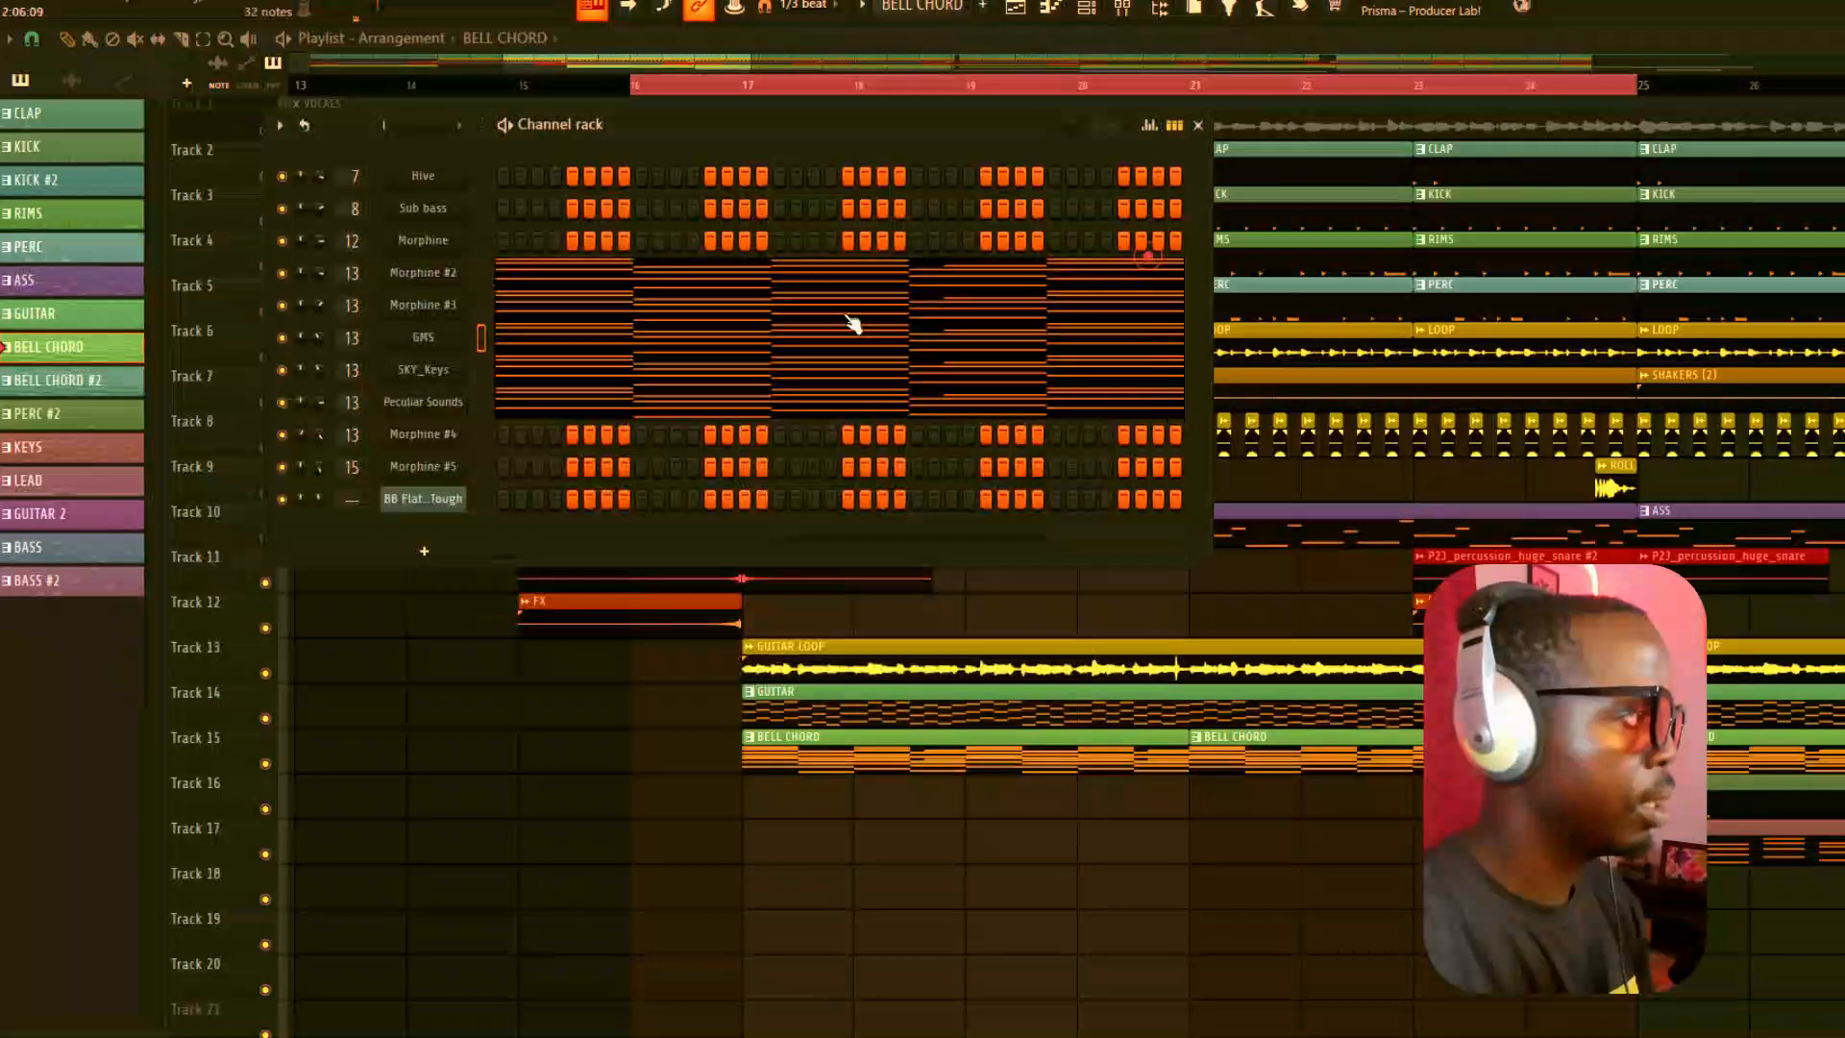
Step: Inspect the SKY_Keys instrument and the Glide Pads presets in Peculiar Sounds, both layered in the BELL CHORD pattern
click(442, 373)
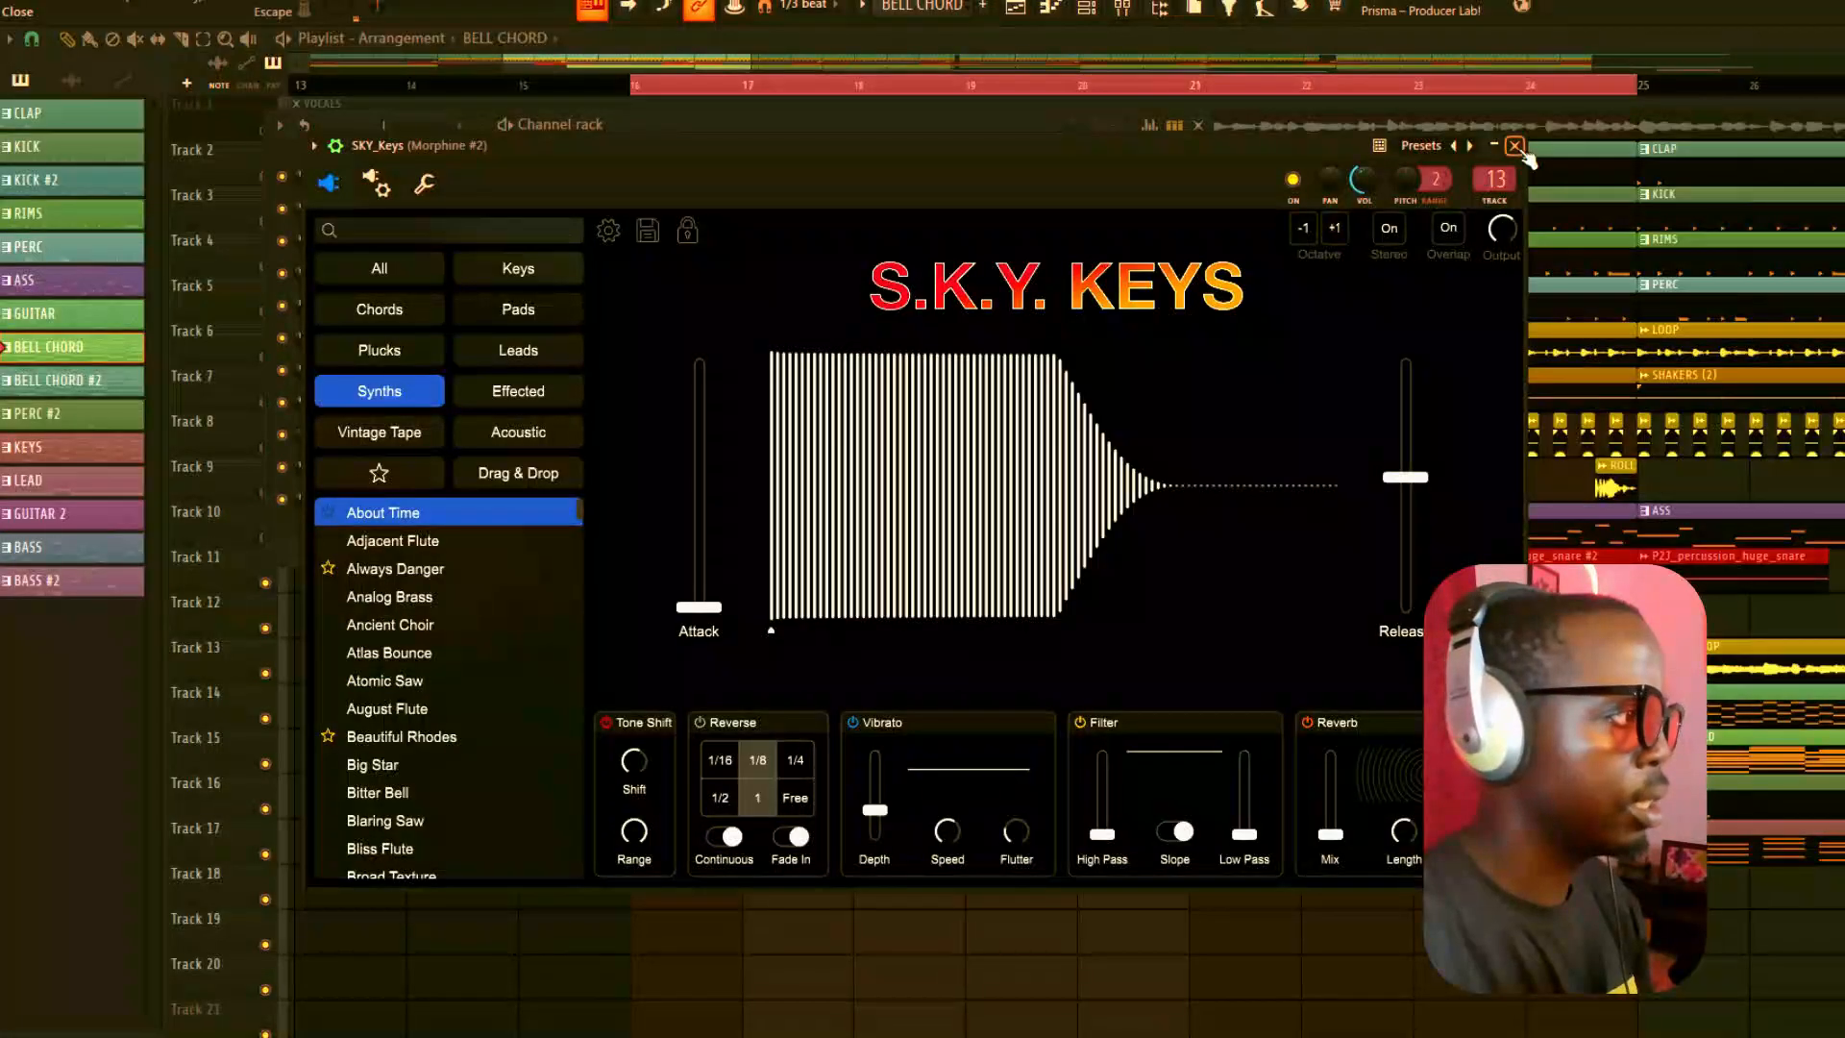
click(1509, 130)
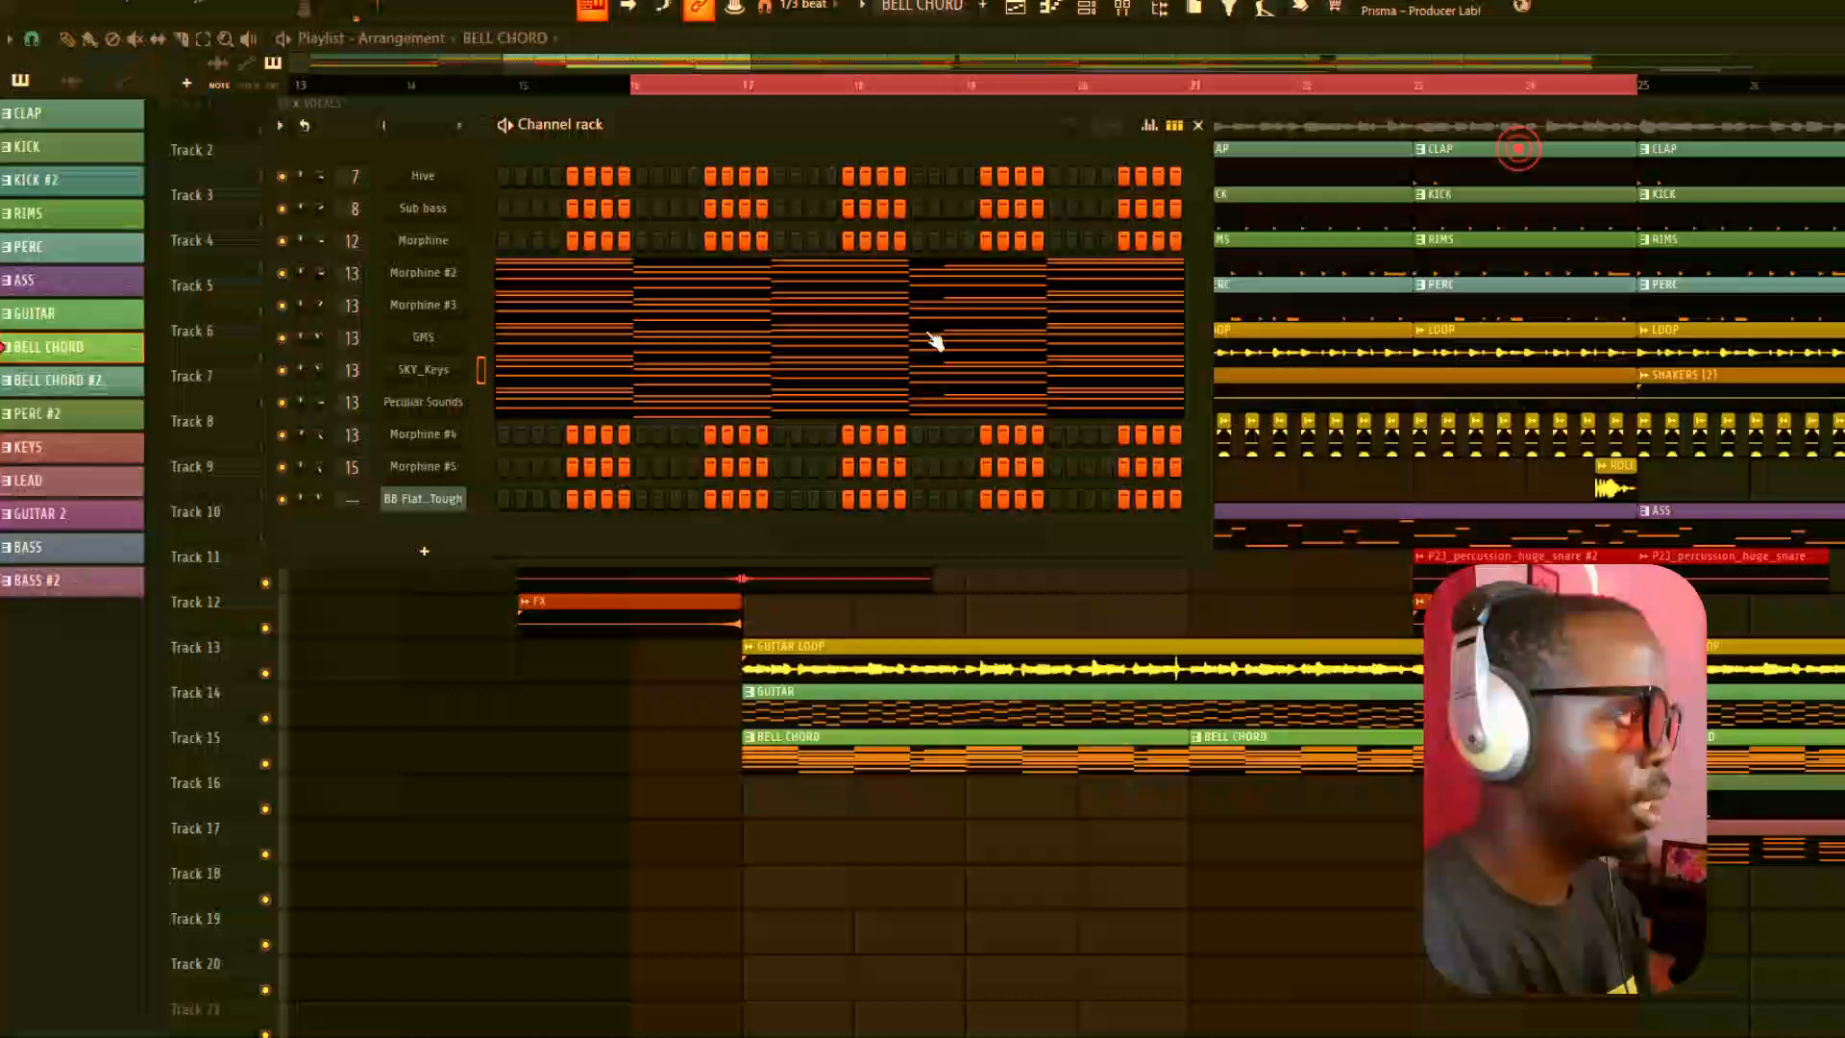
click(449, 404)
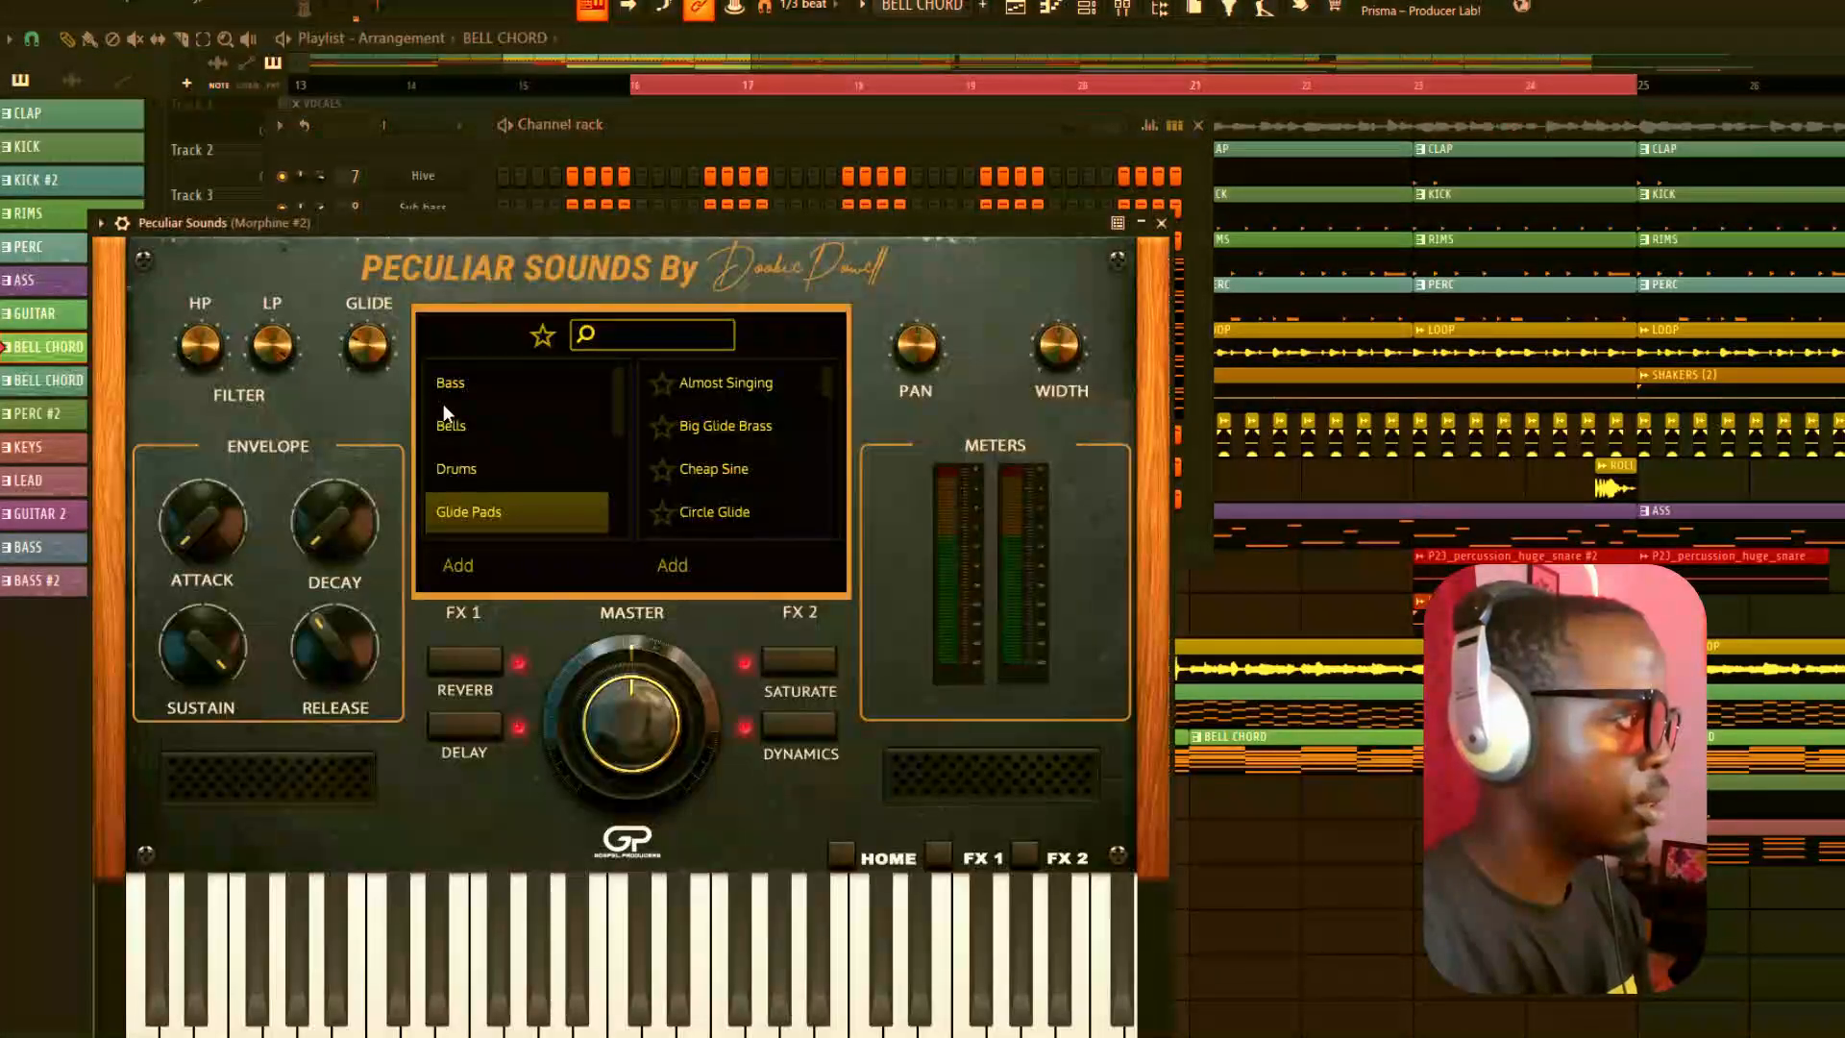
scroll(790, 481, down, 10)
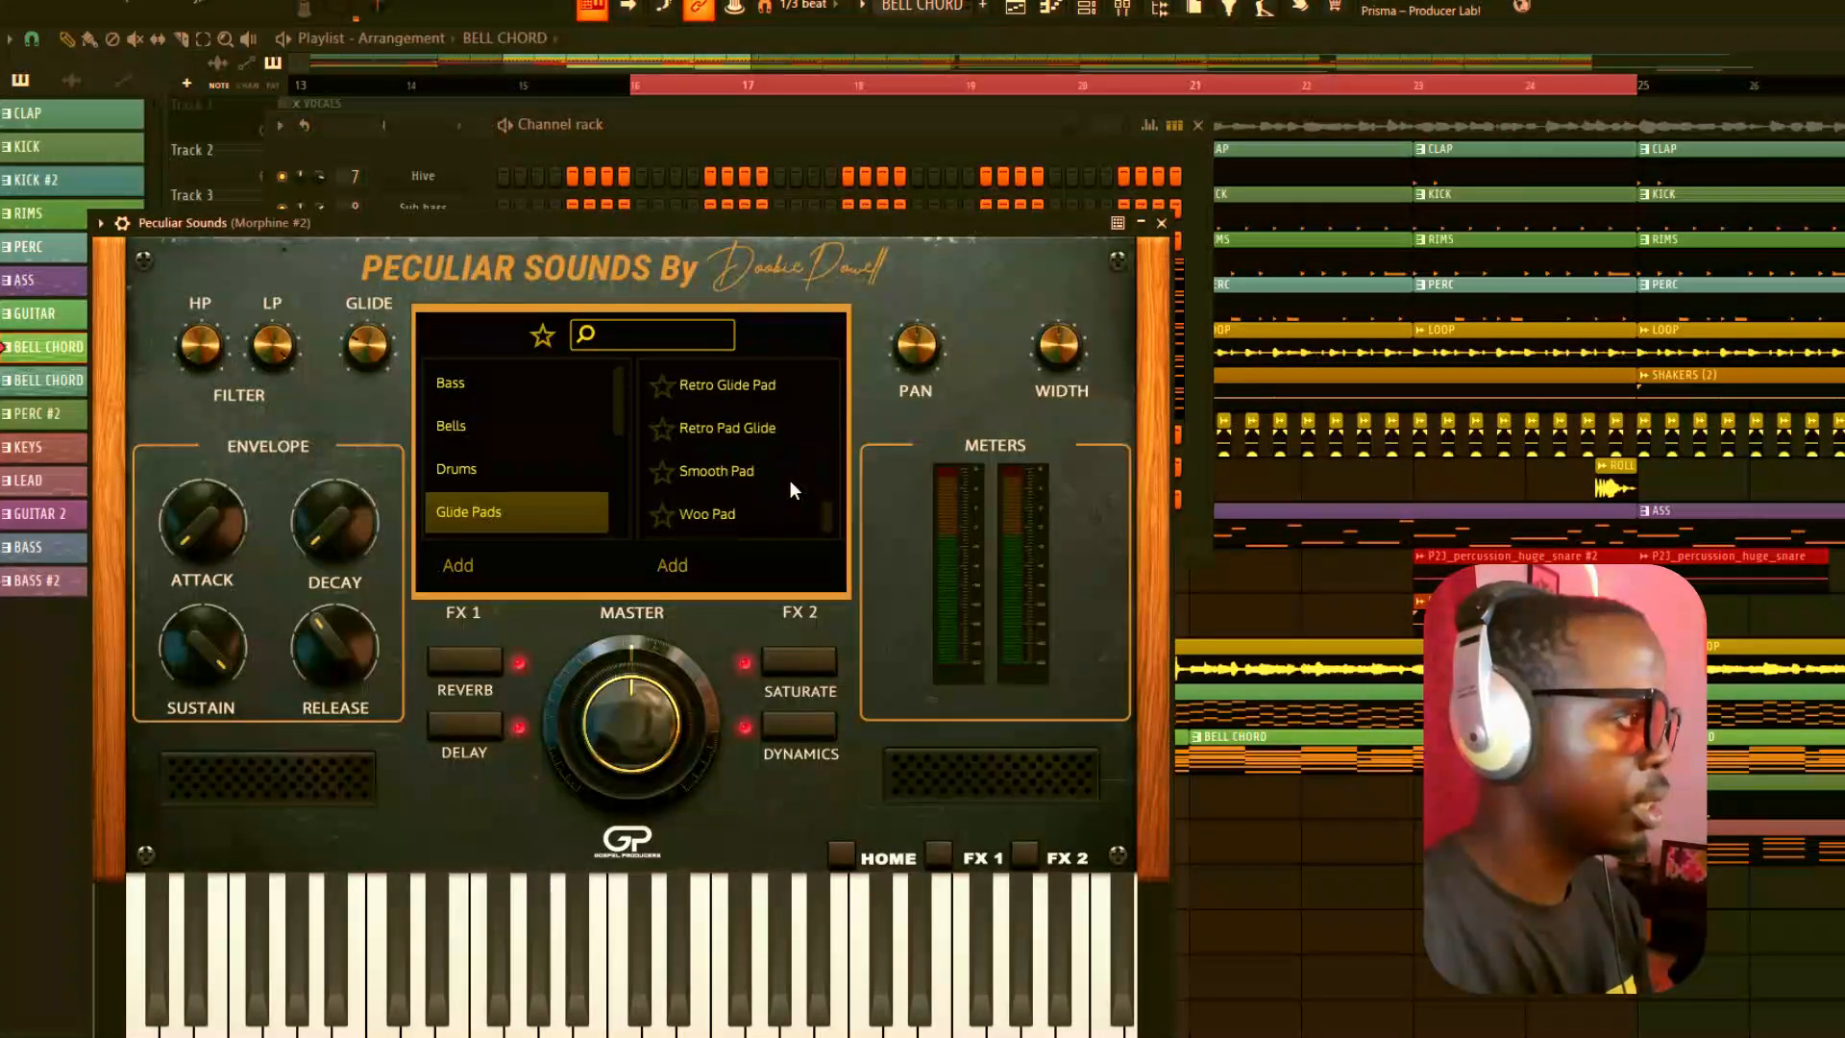
scroll(788, 481, up, 7)
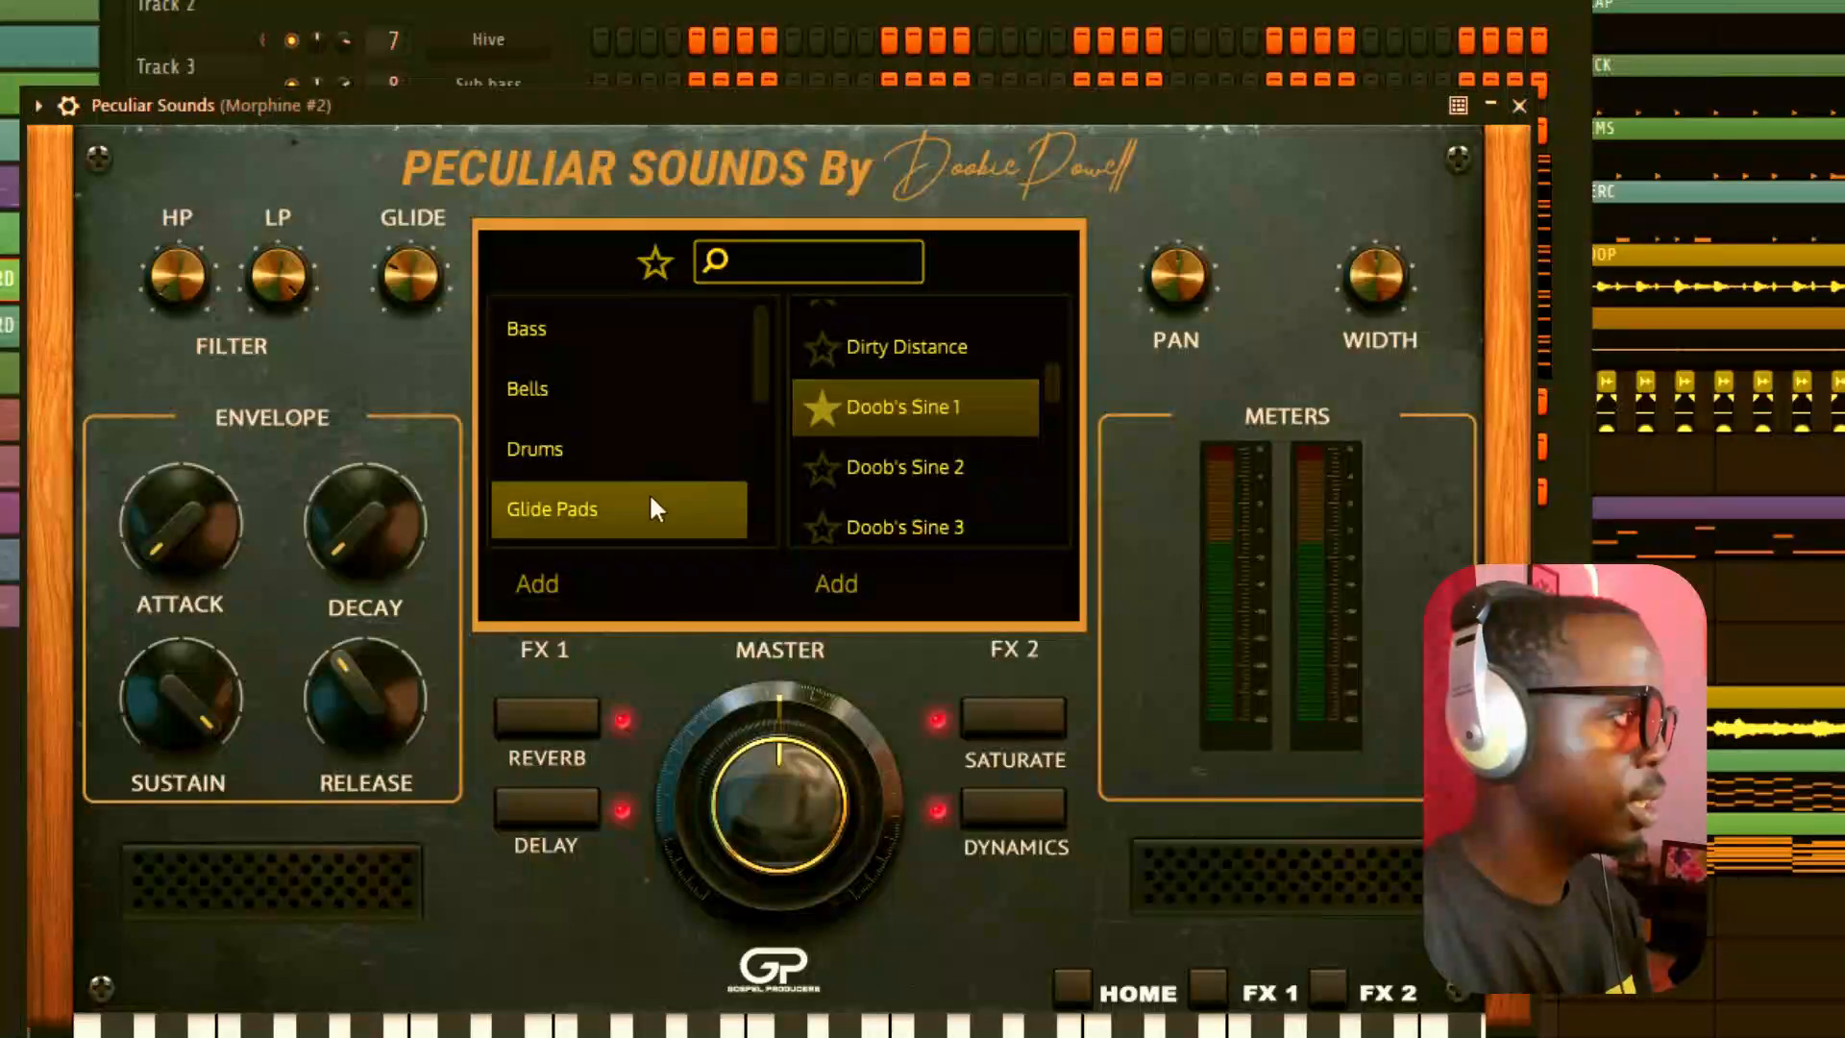
click(1519, 105)
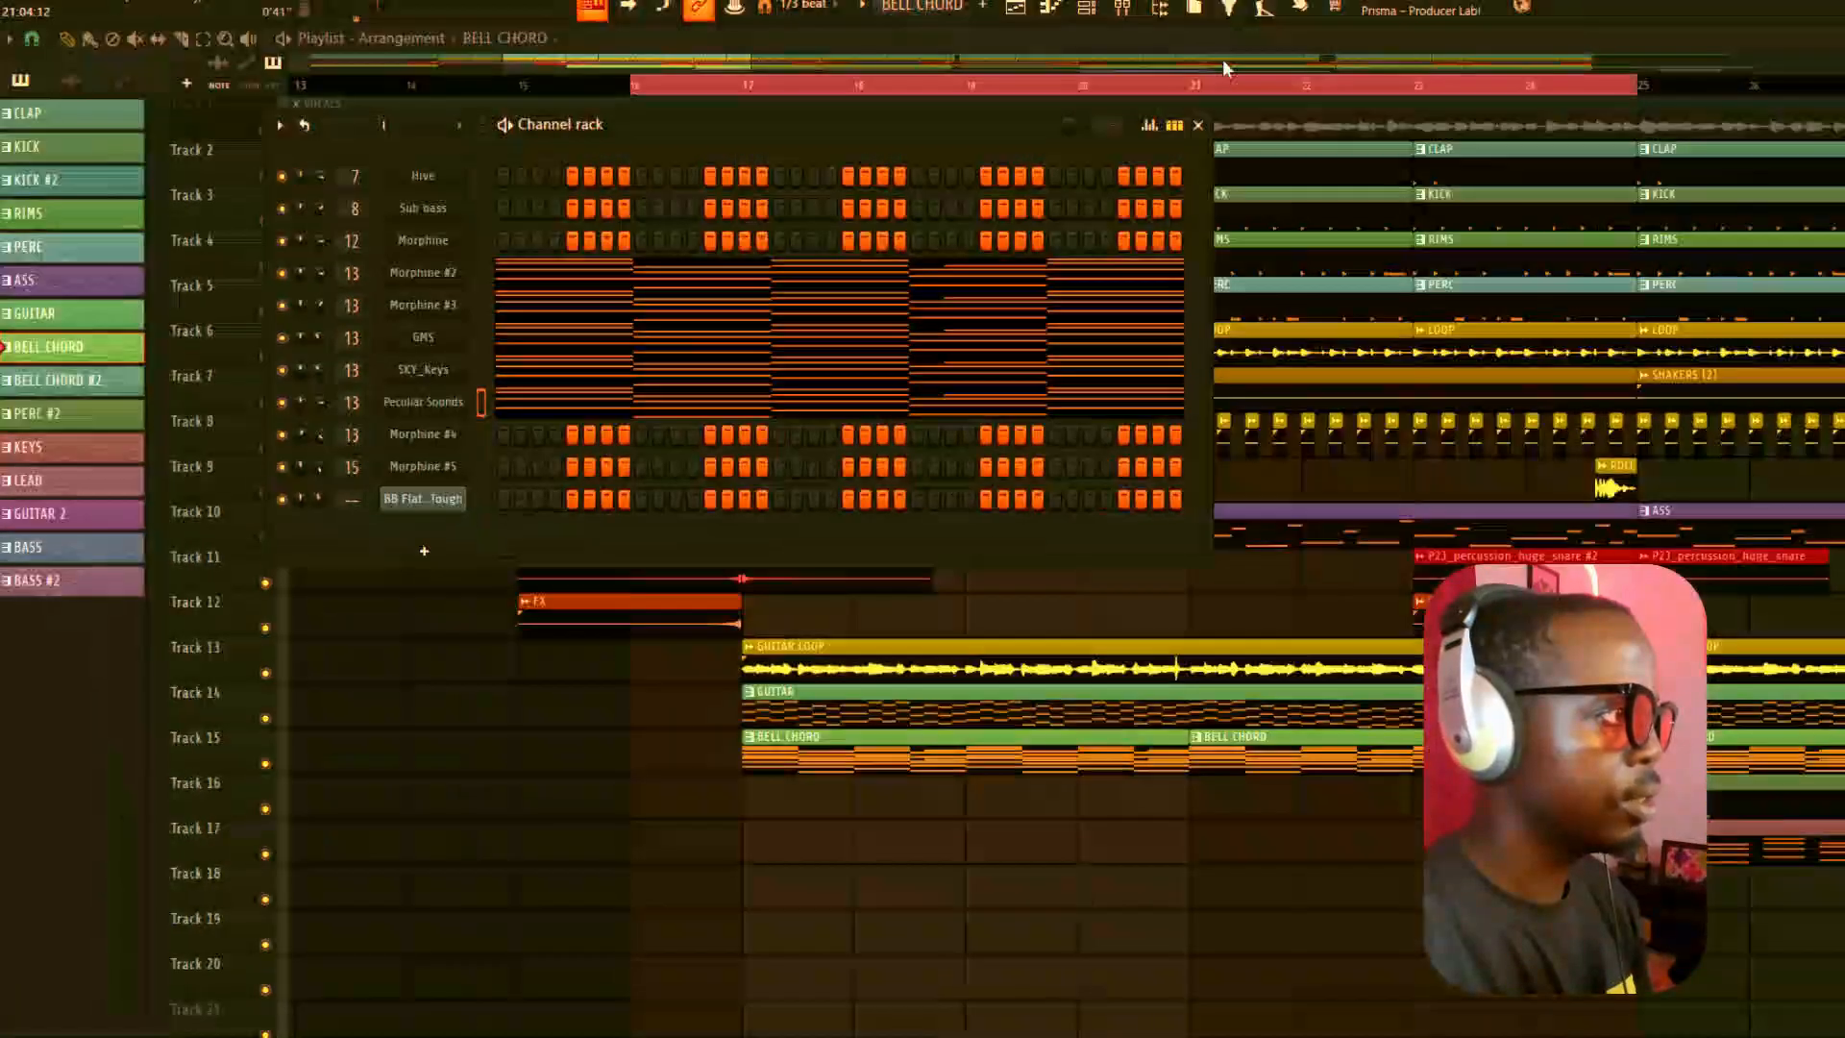
Step: Inspect the KEYS pattern's chord notes and its Morphine #4 channel
click(724, 63)
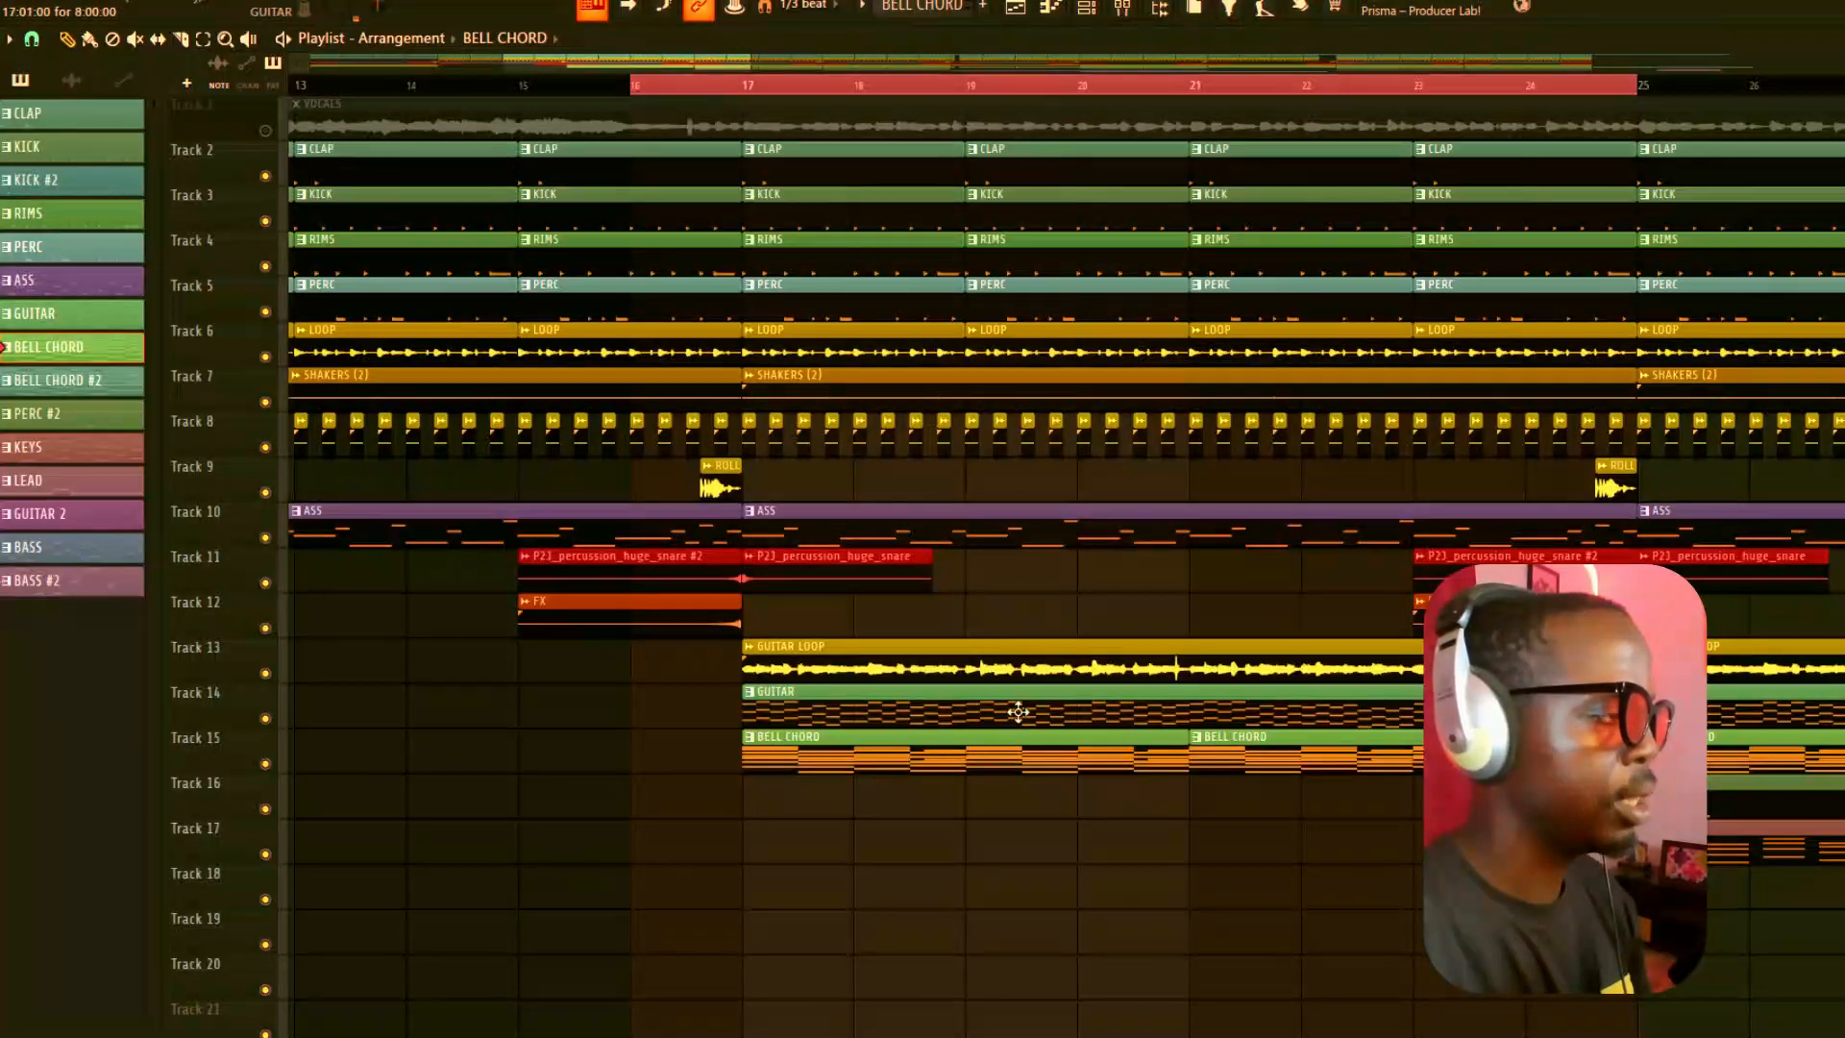
scroll(1180, 90, down, 3)
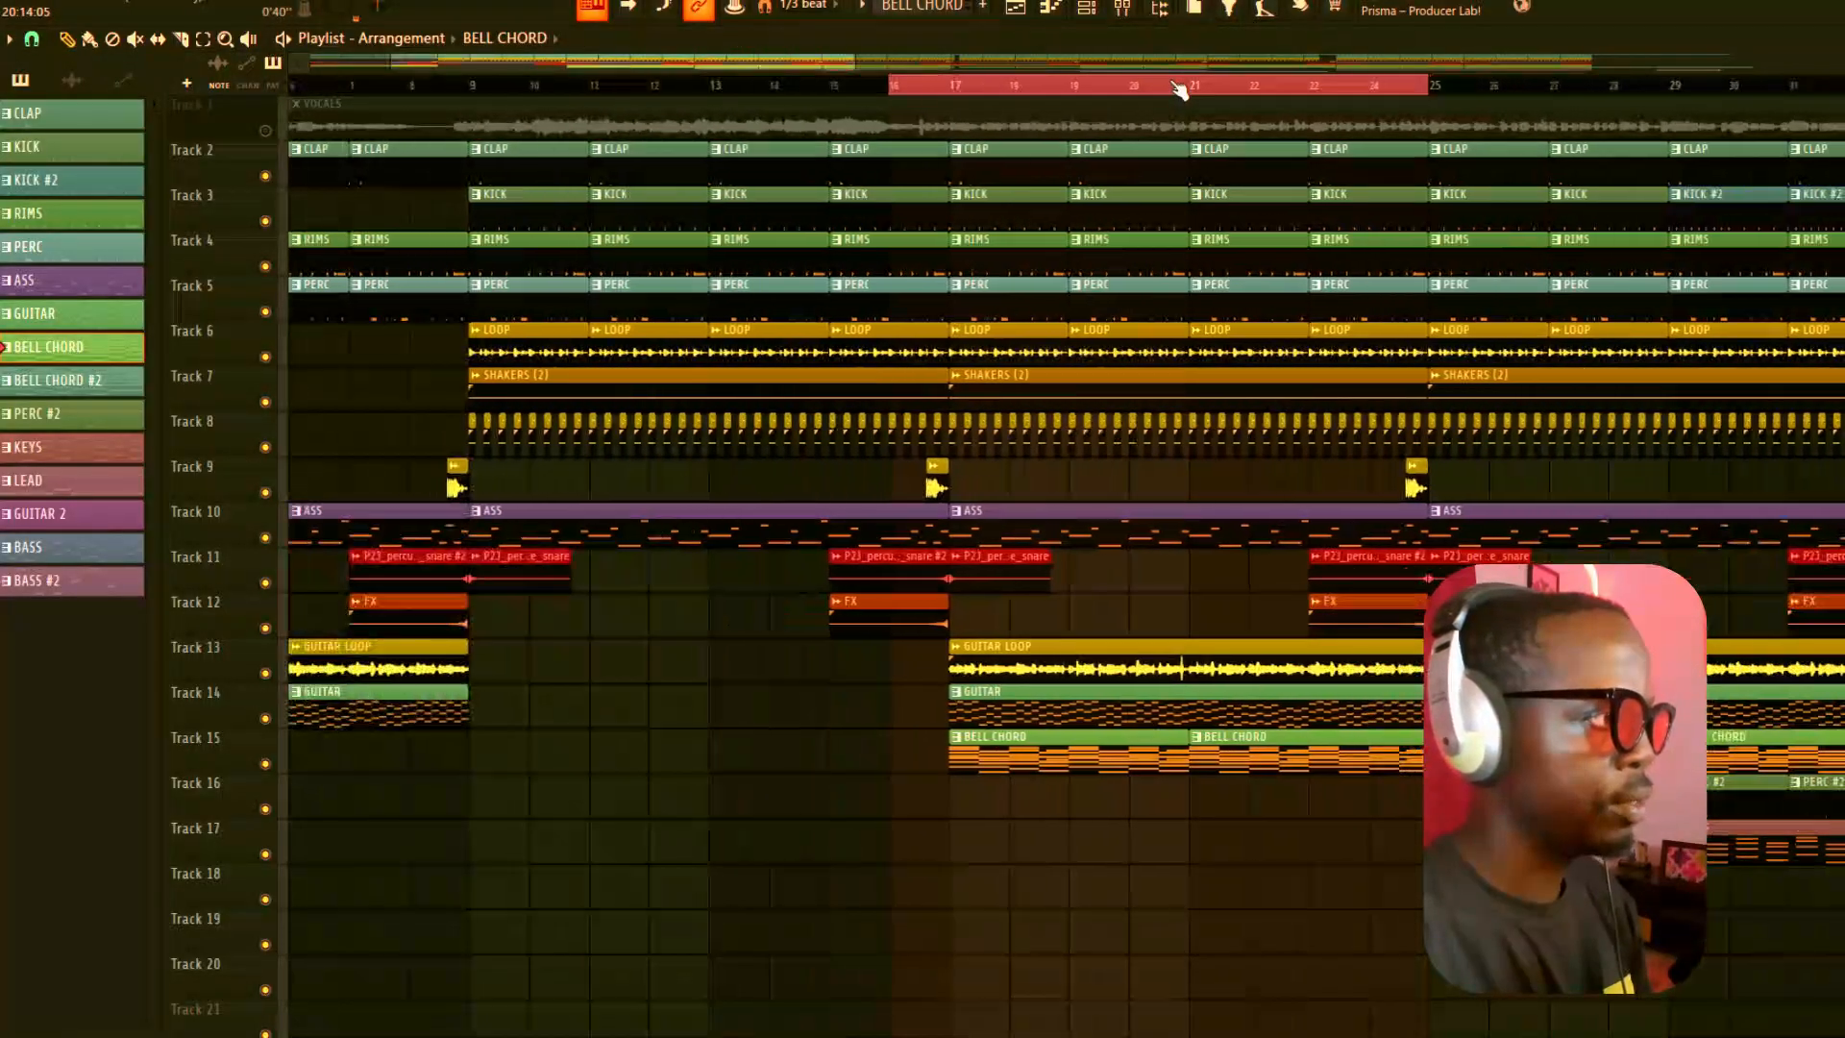
drag(854, 62, 872, 59)
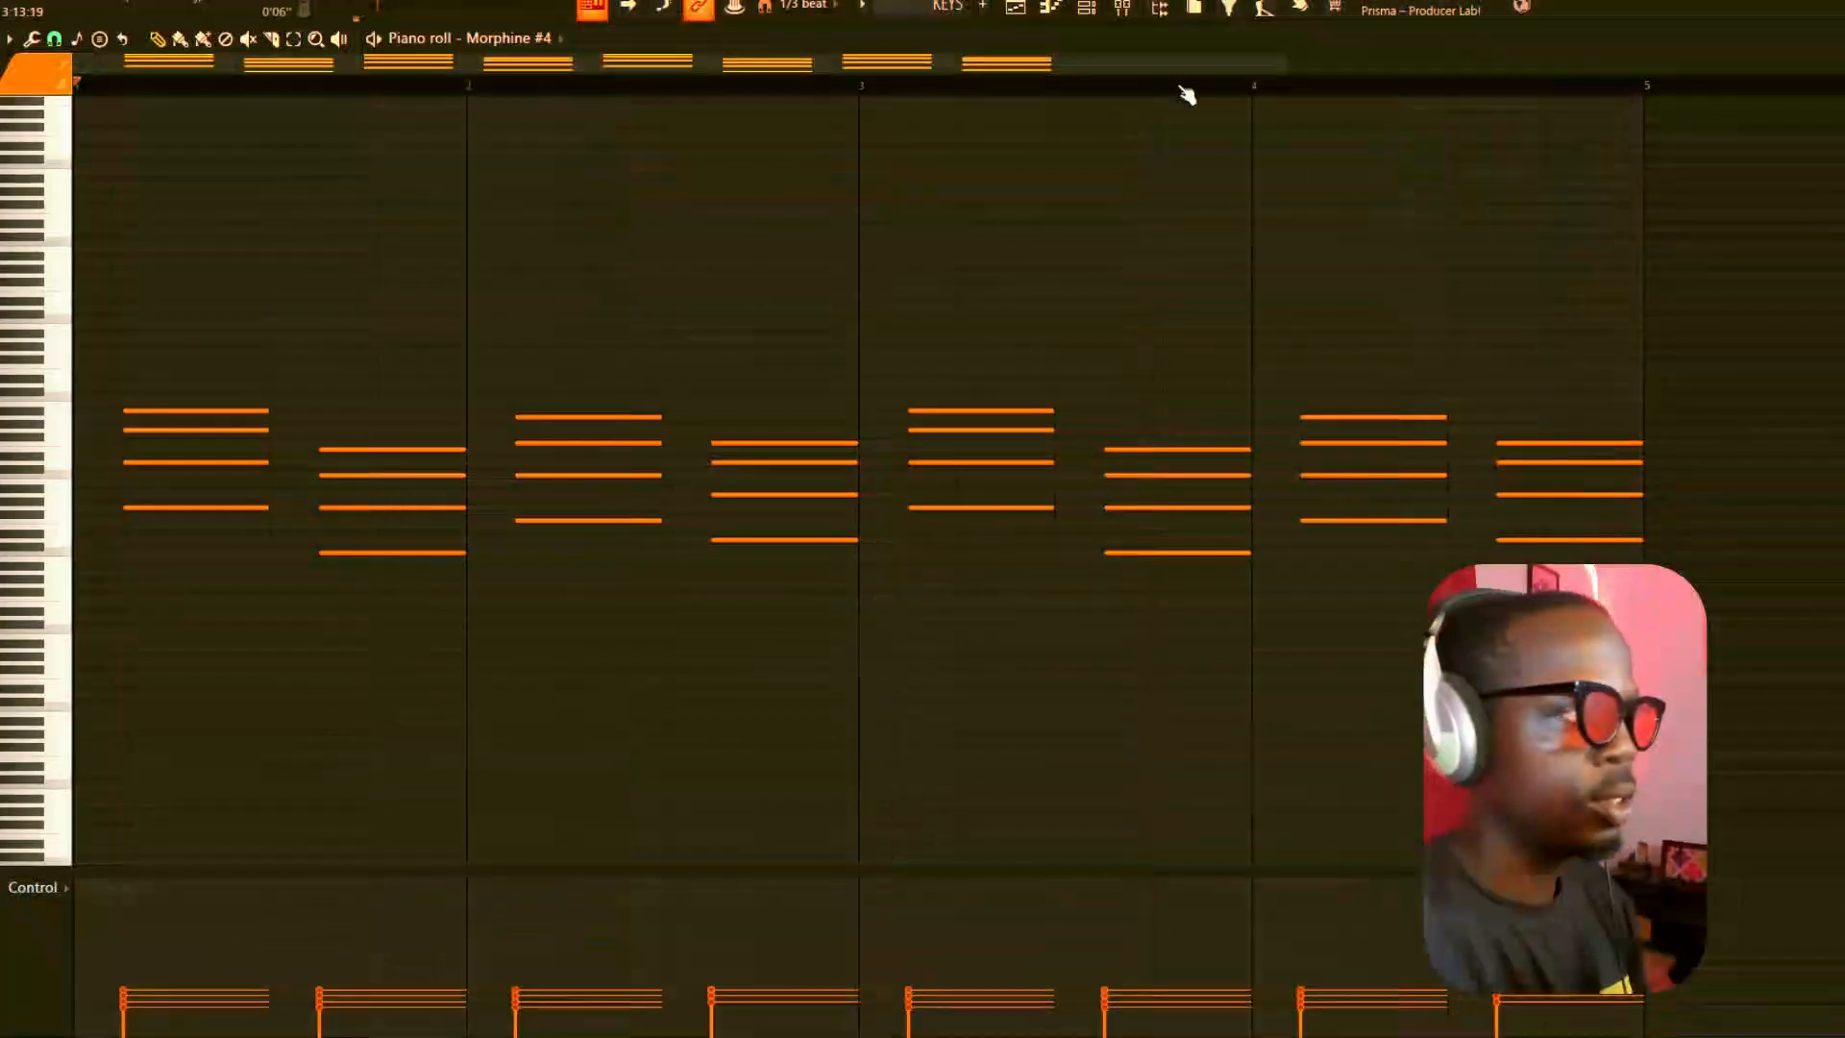
click(1839, 39)
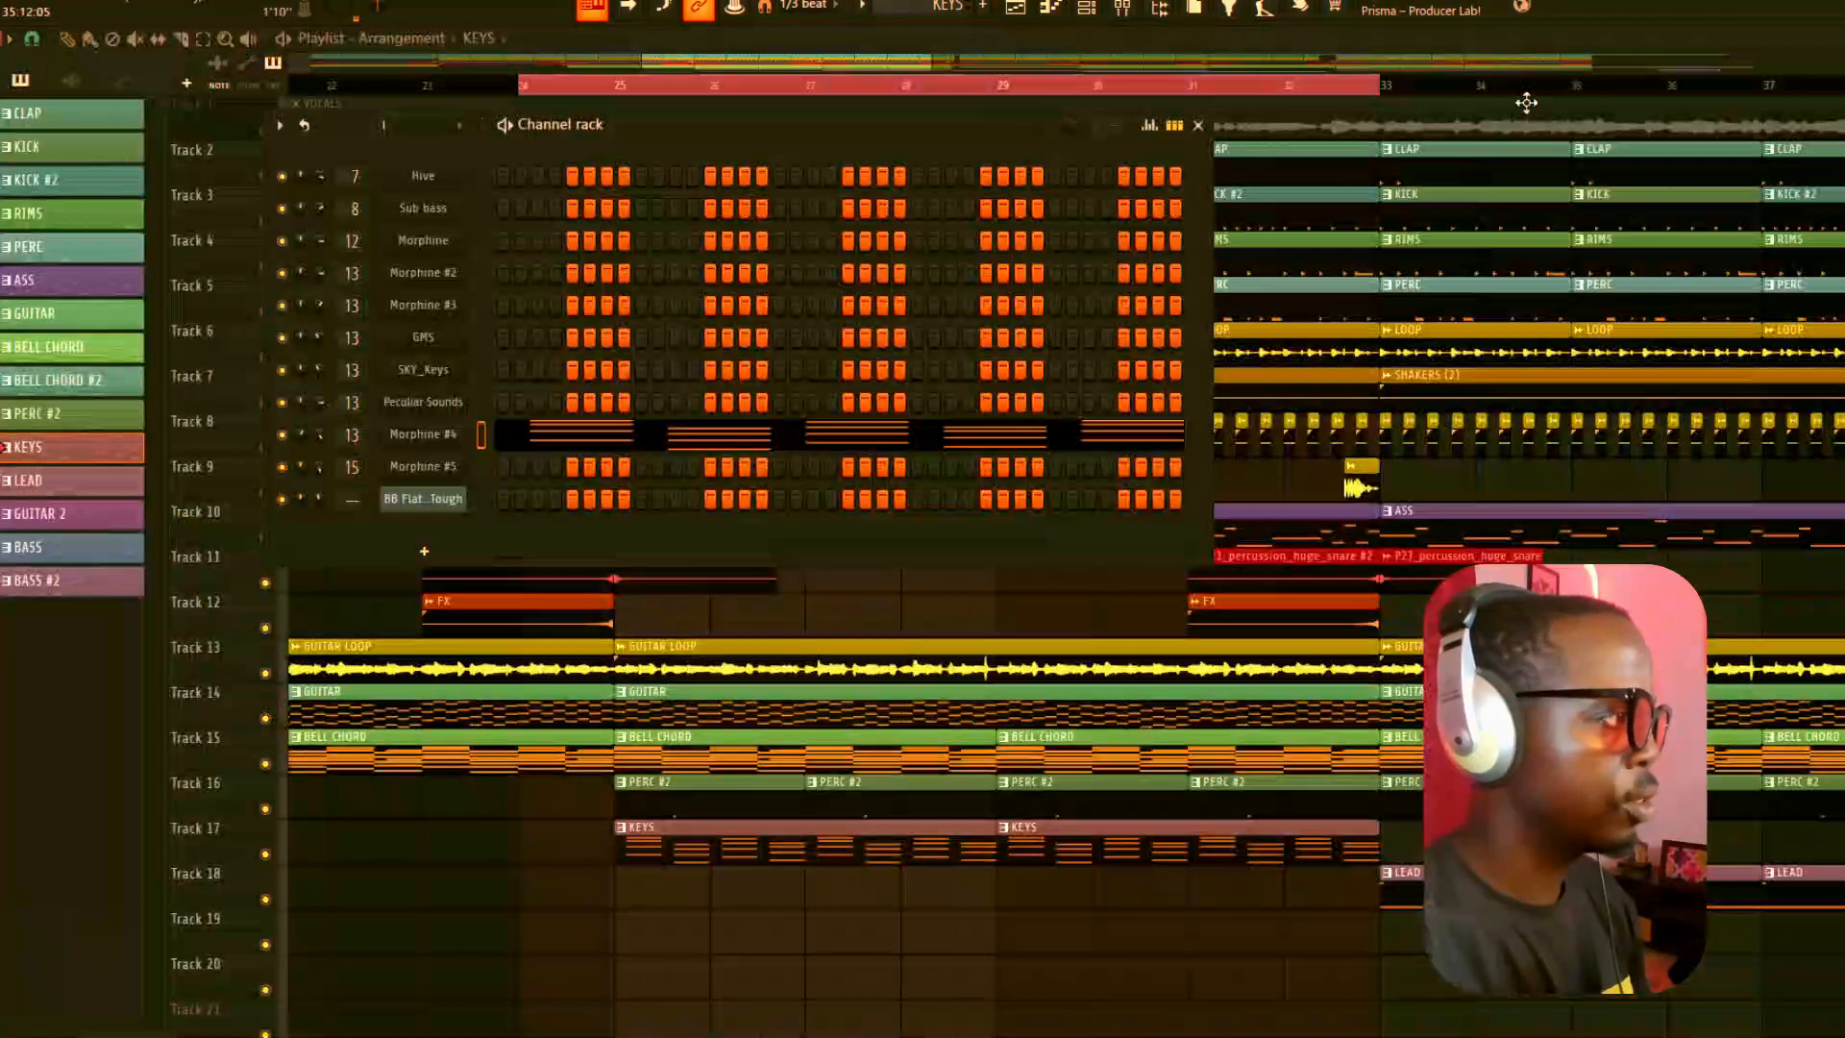
click(422, 438)
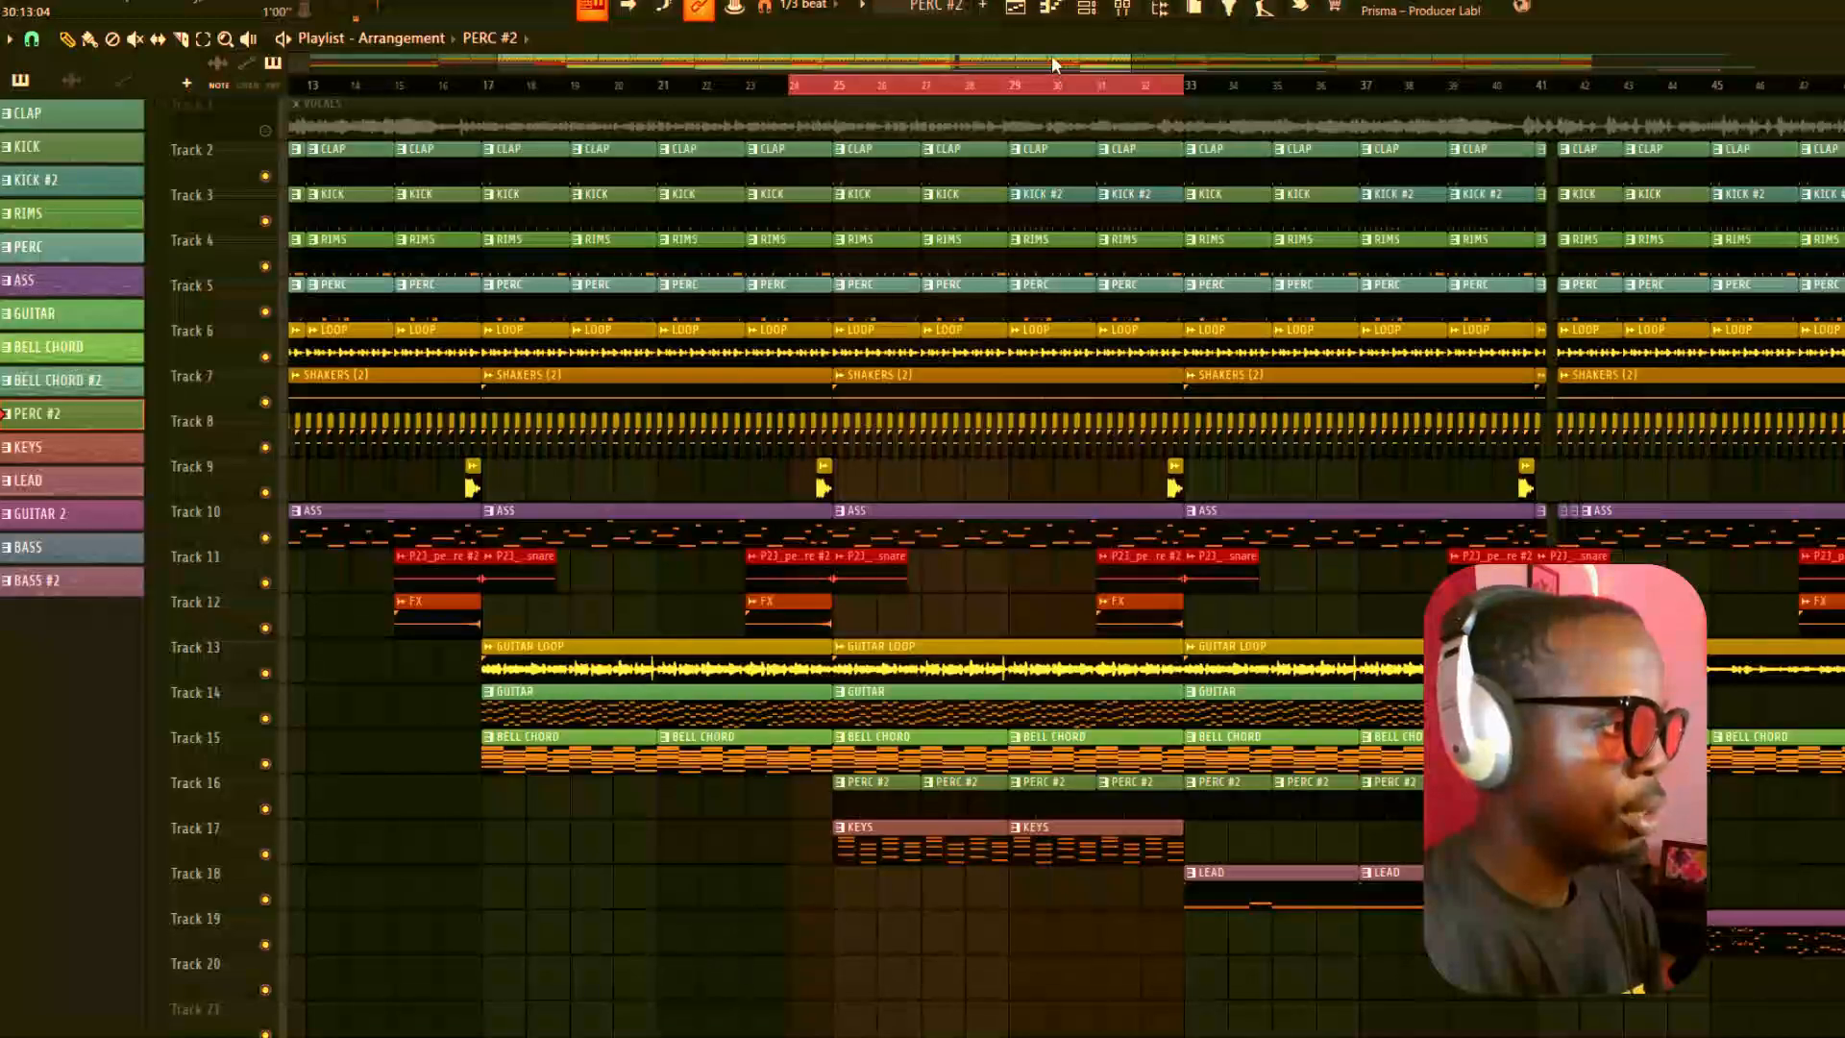
Step: Inspect the LEAD pattern's notes and the Morphine #5 synth's program
drag(1052, 55, 1214, 60)
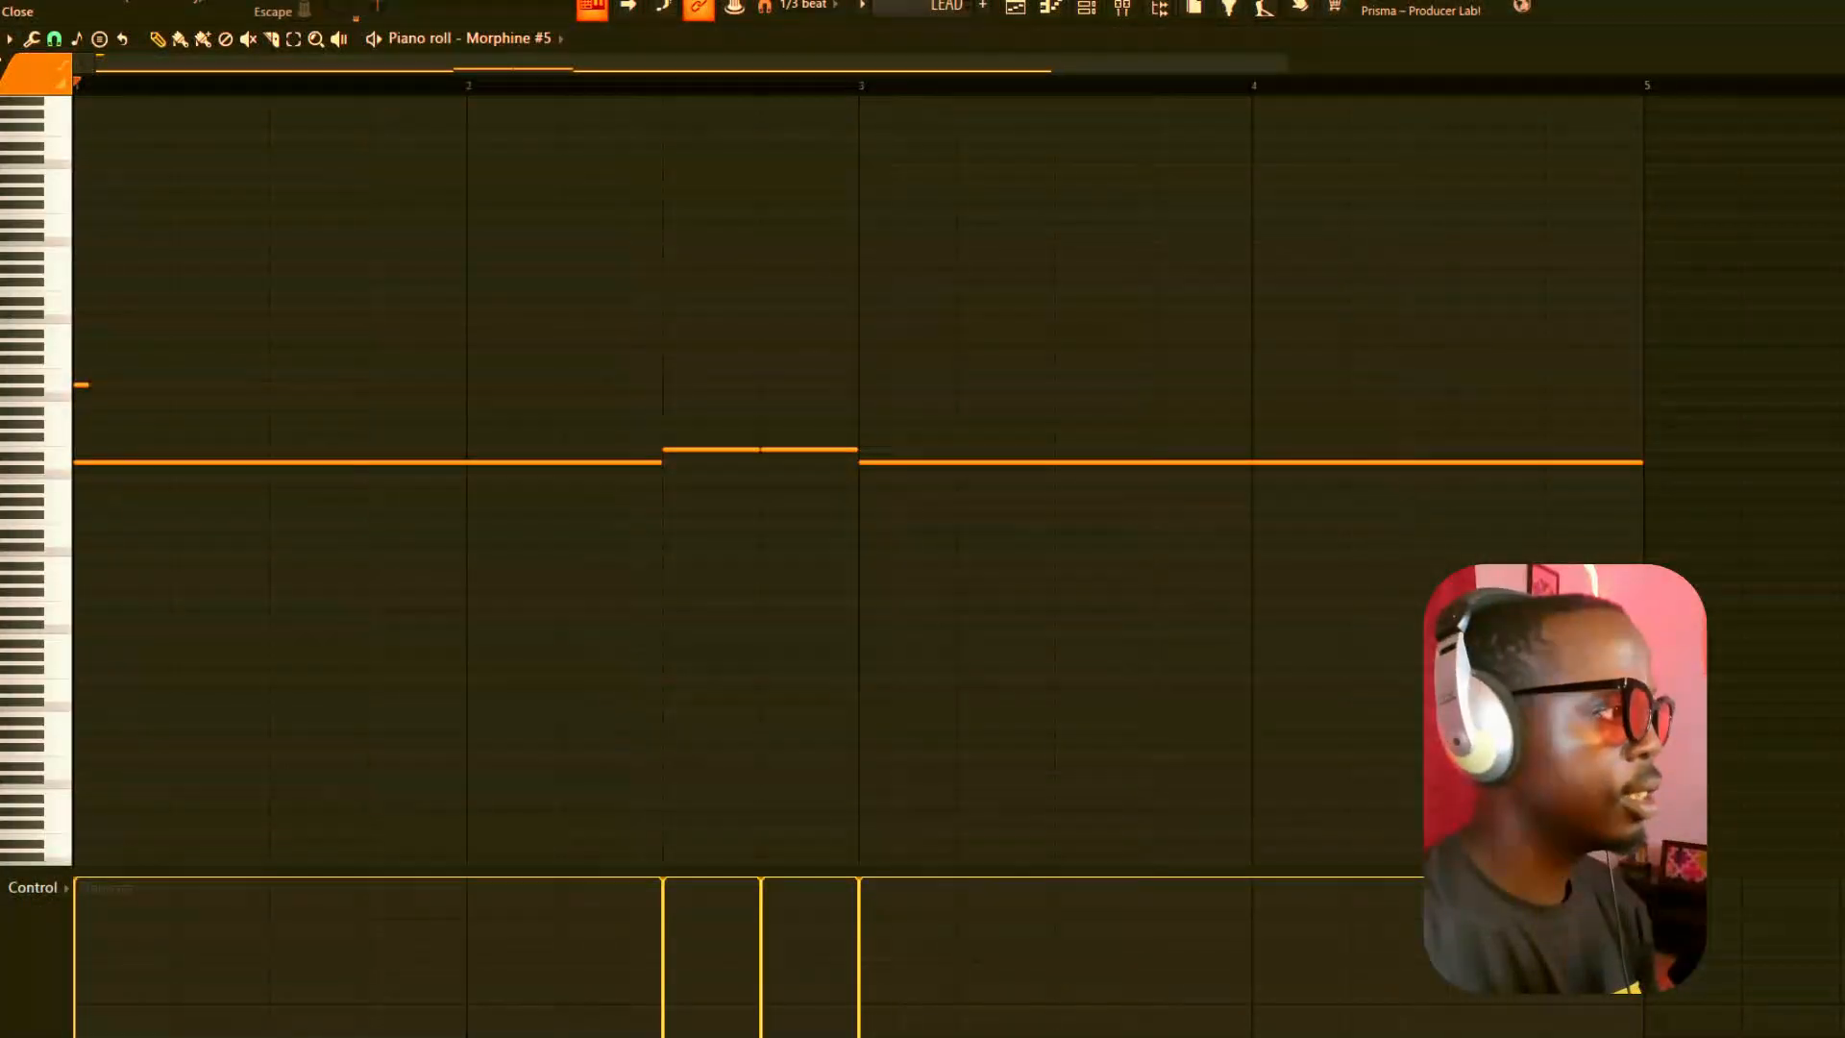
click(1839, 39)
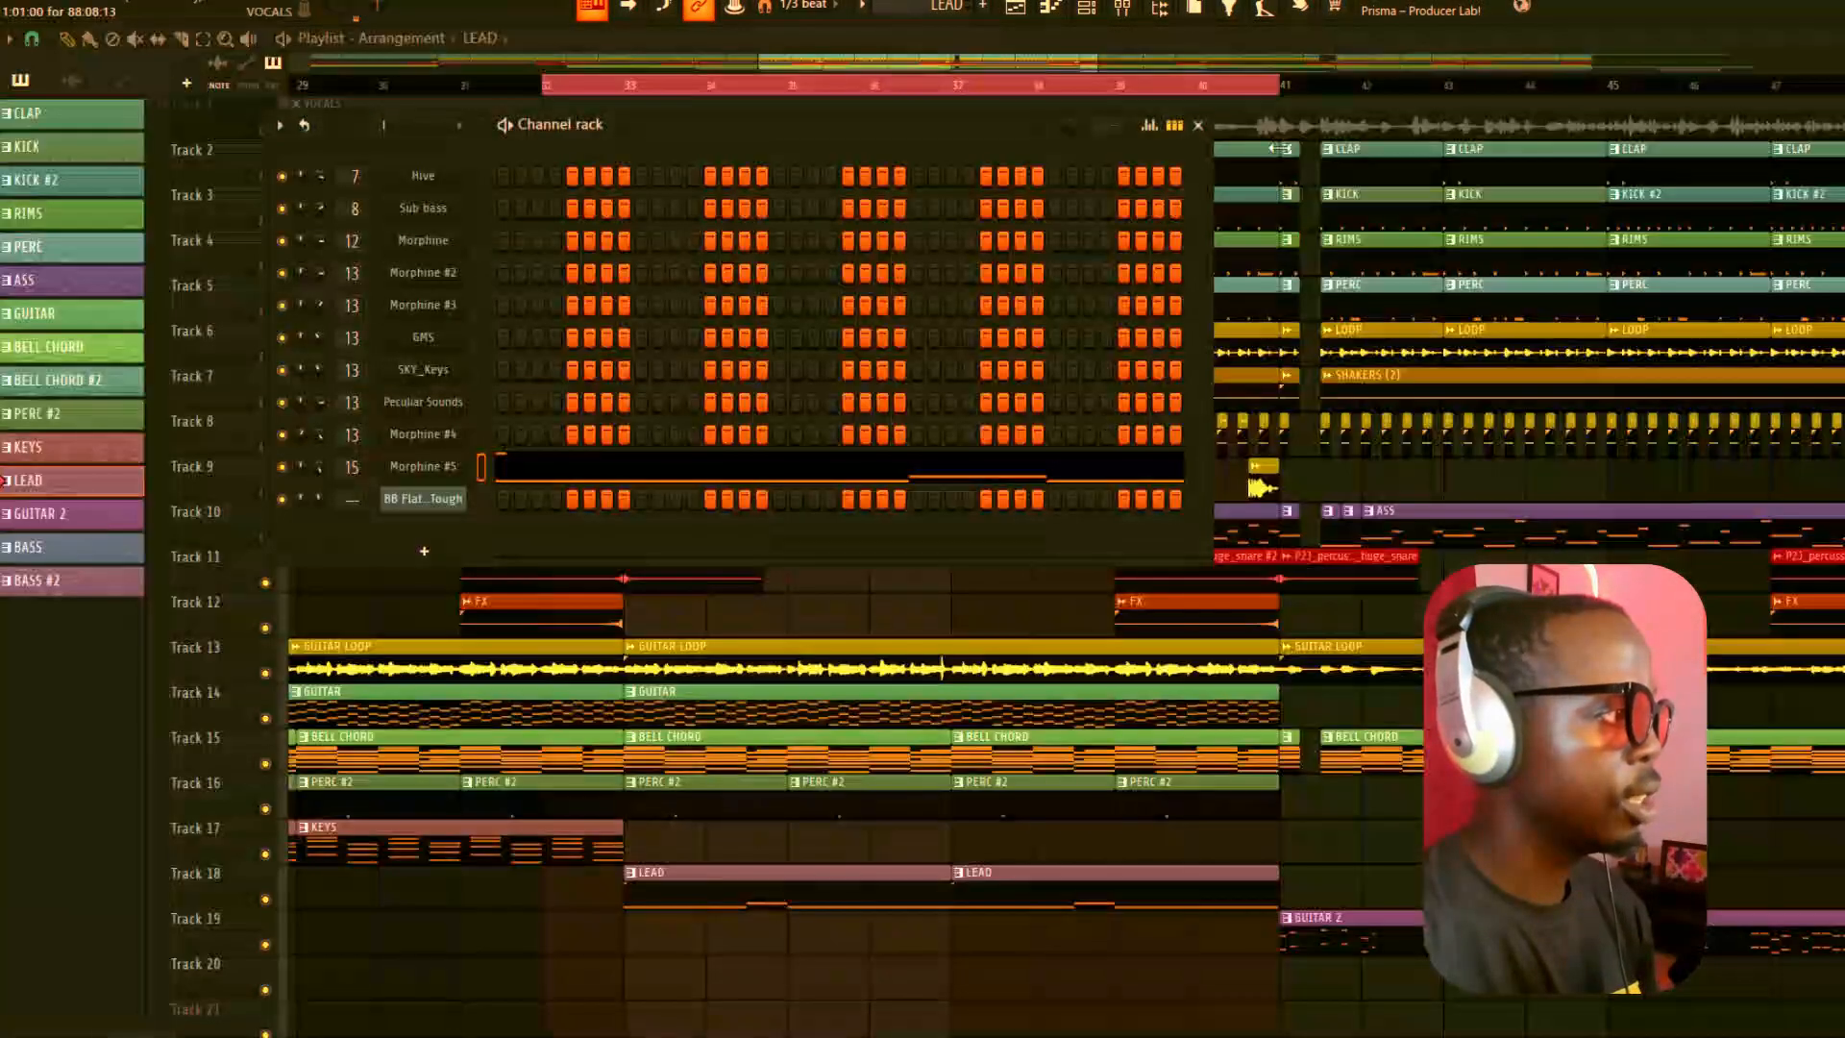
click(426, 476)
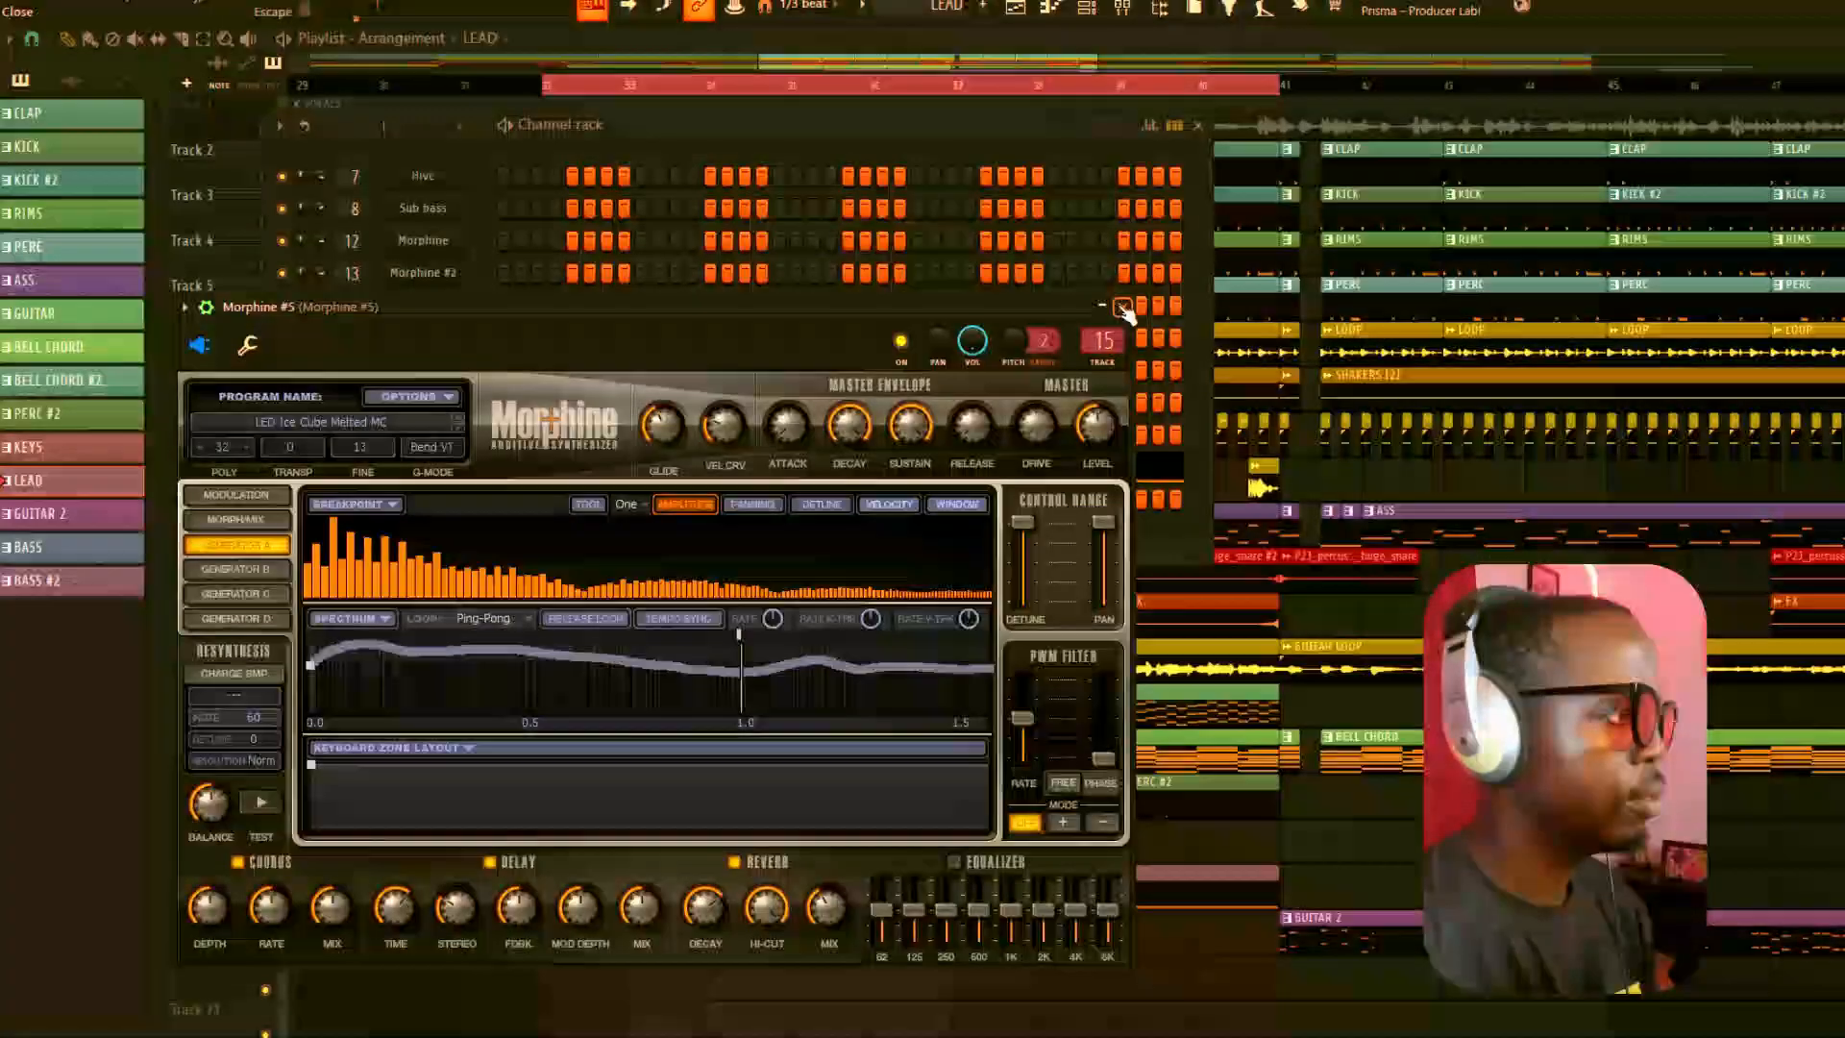
click(1693, 100)
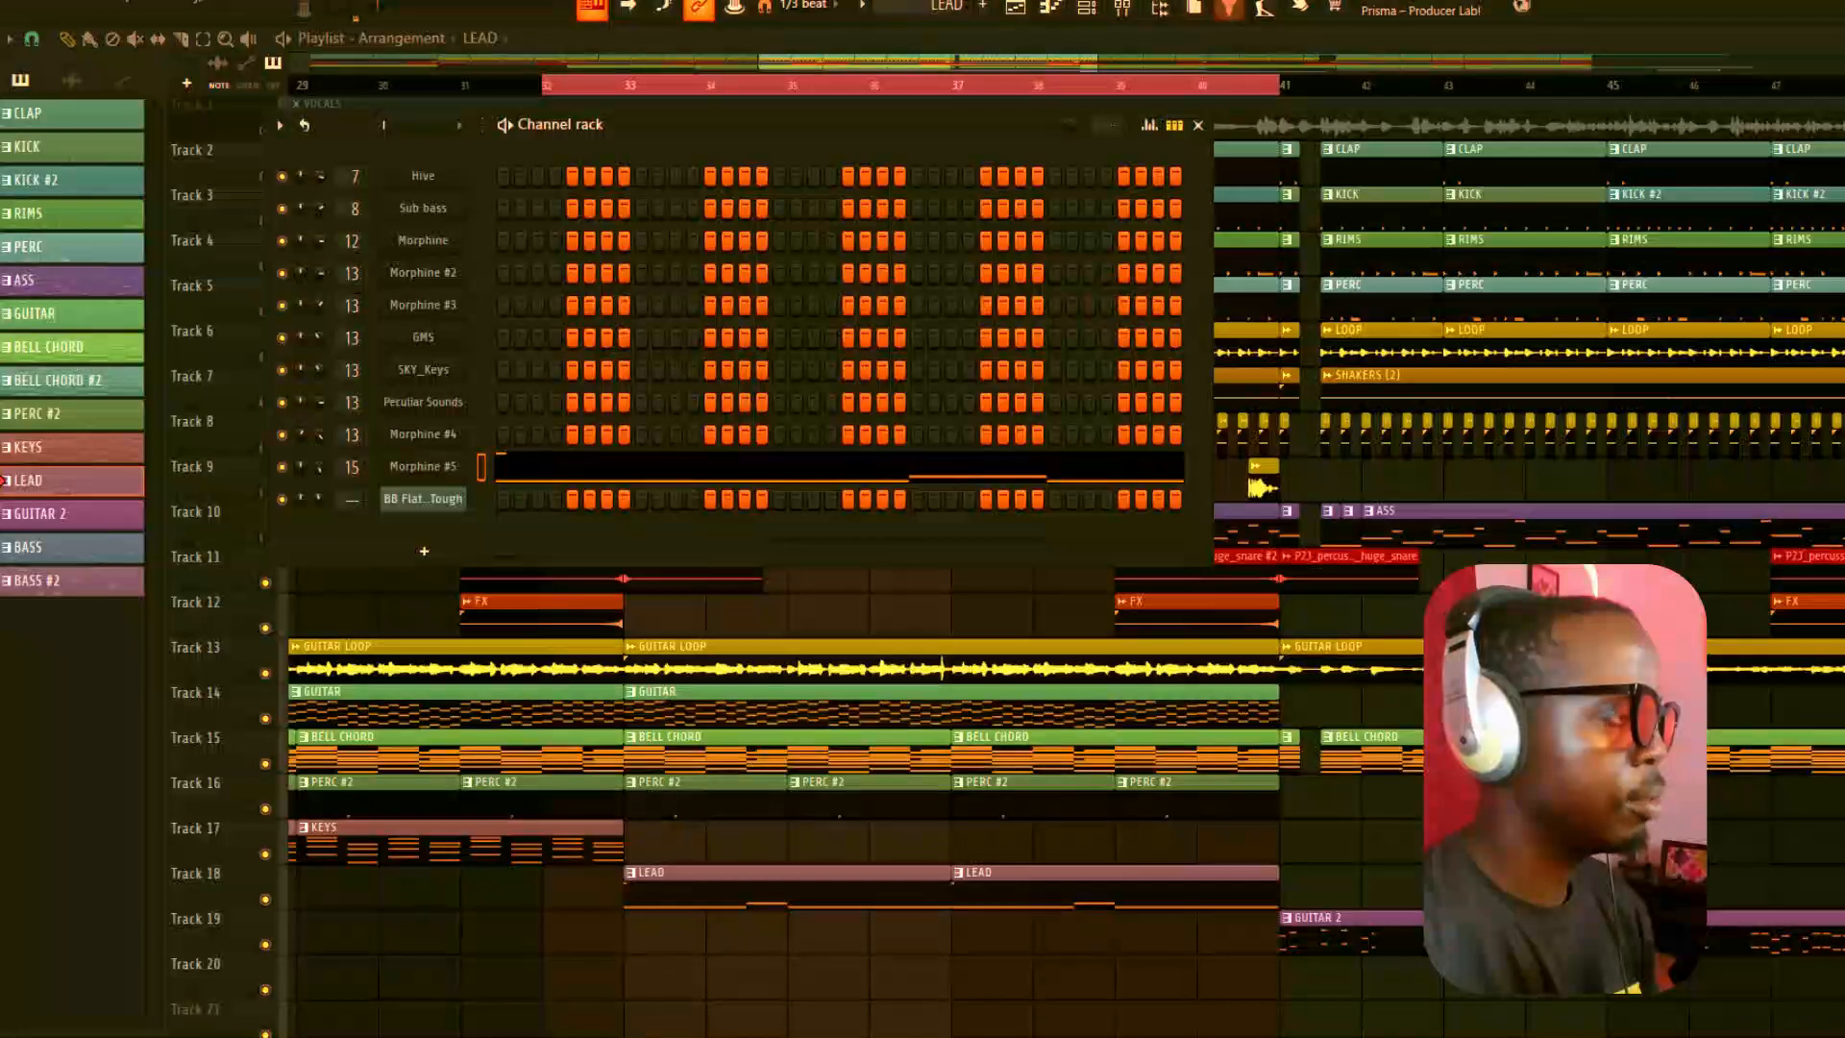
Step: Inspect PanCake 2 and Vintage Chorus on the Morphine #5 mixer track
click(1122, 8)
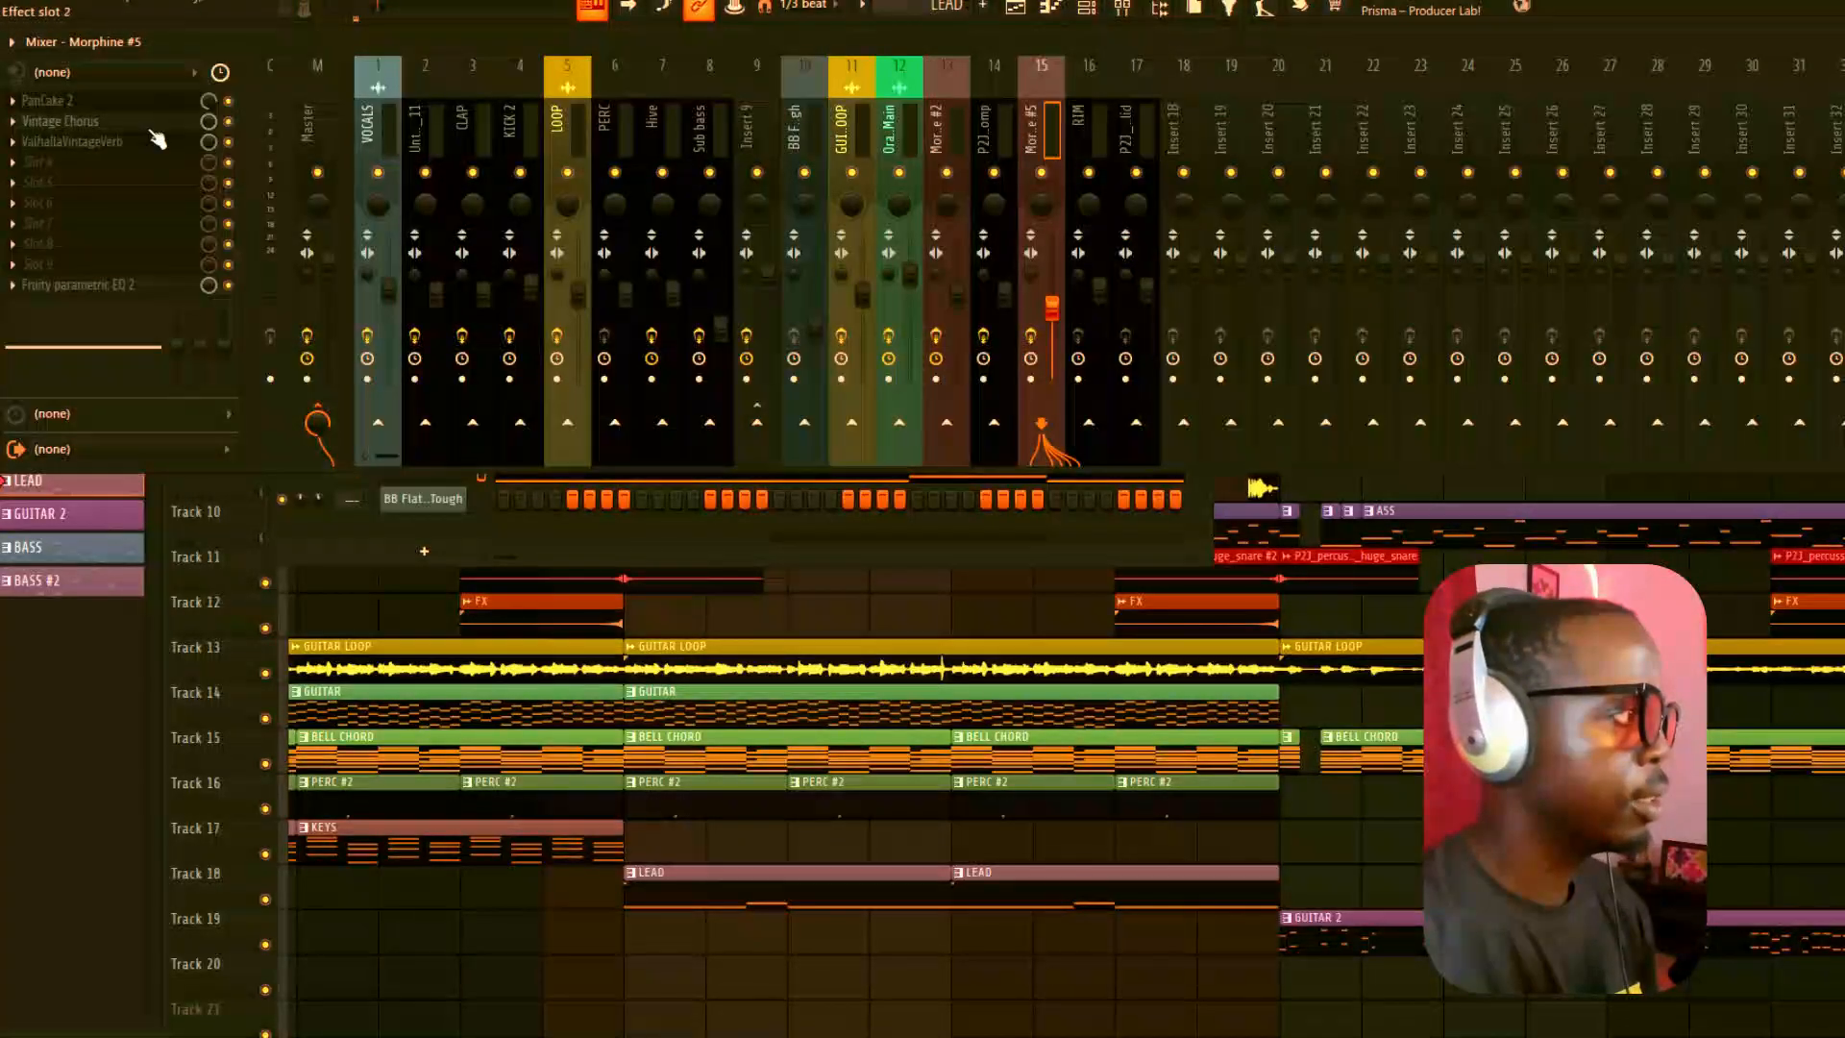
click(127, 108)
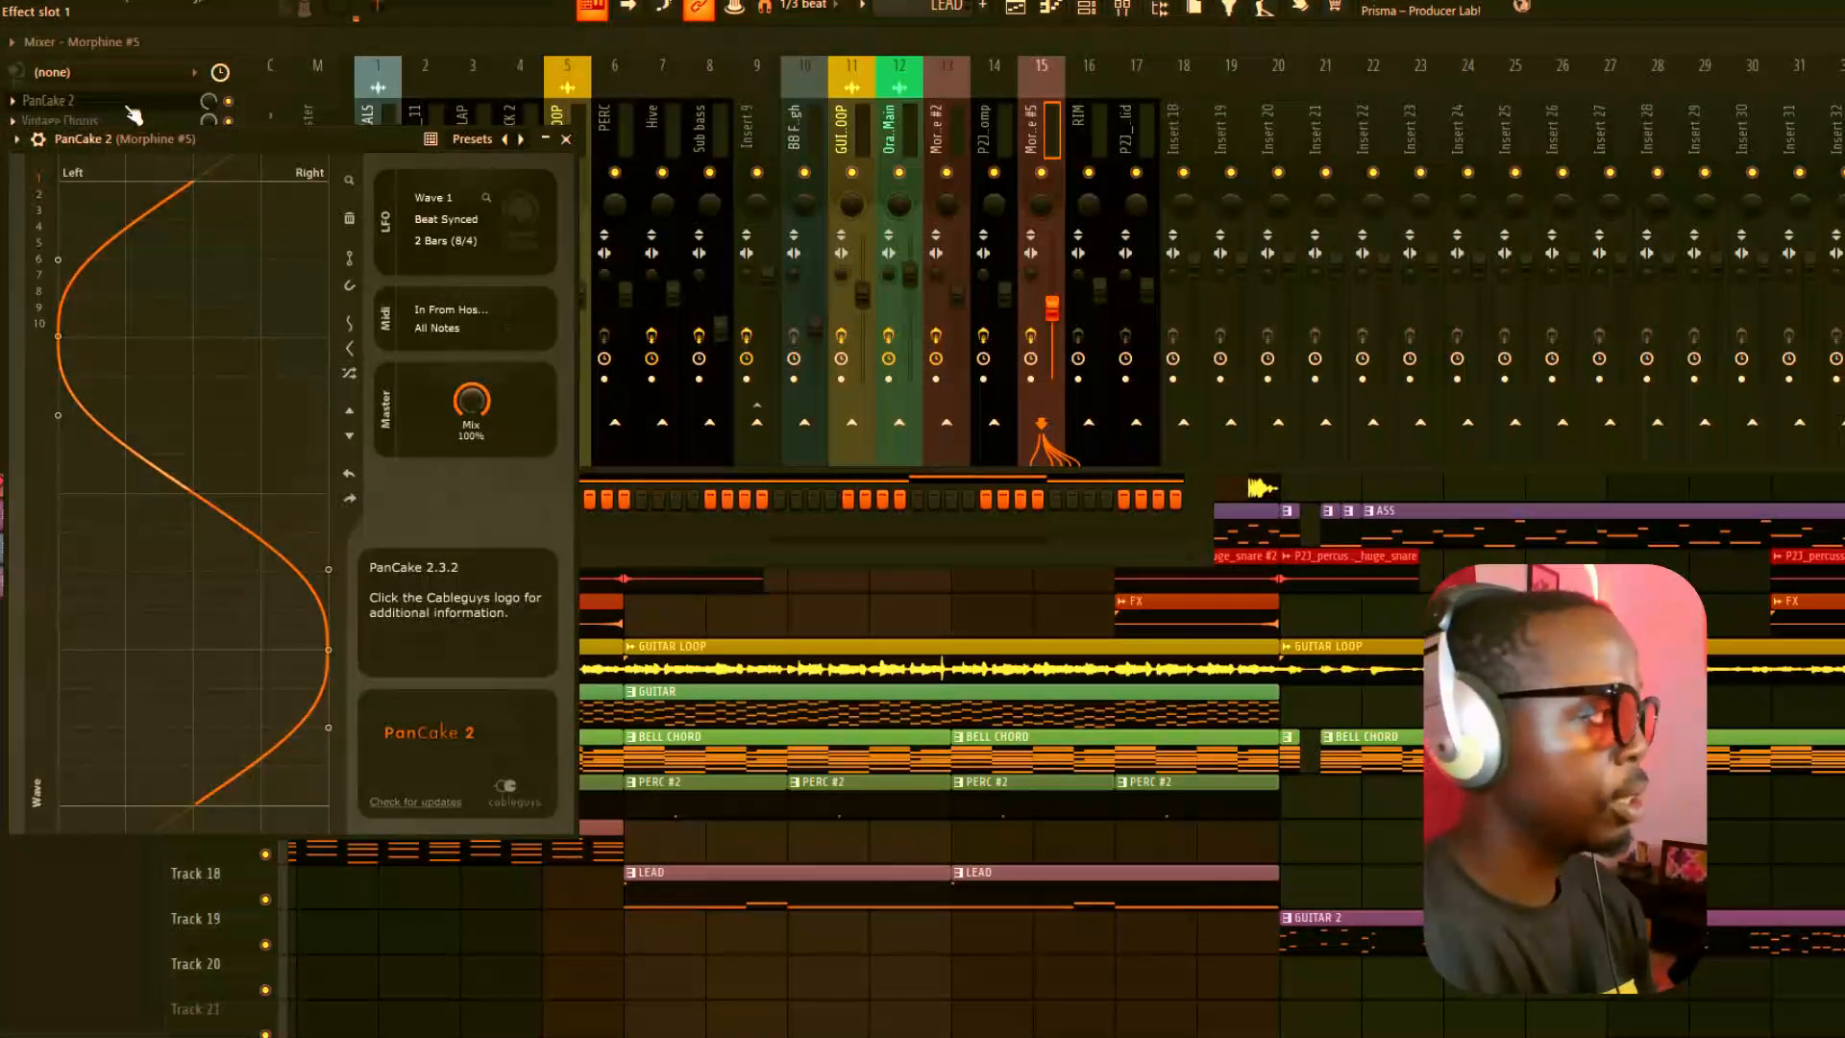
click(126, 105)
click(115, 123)
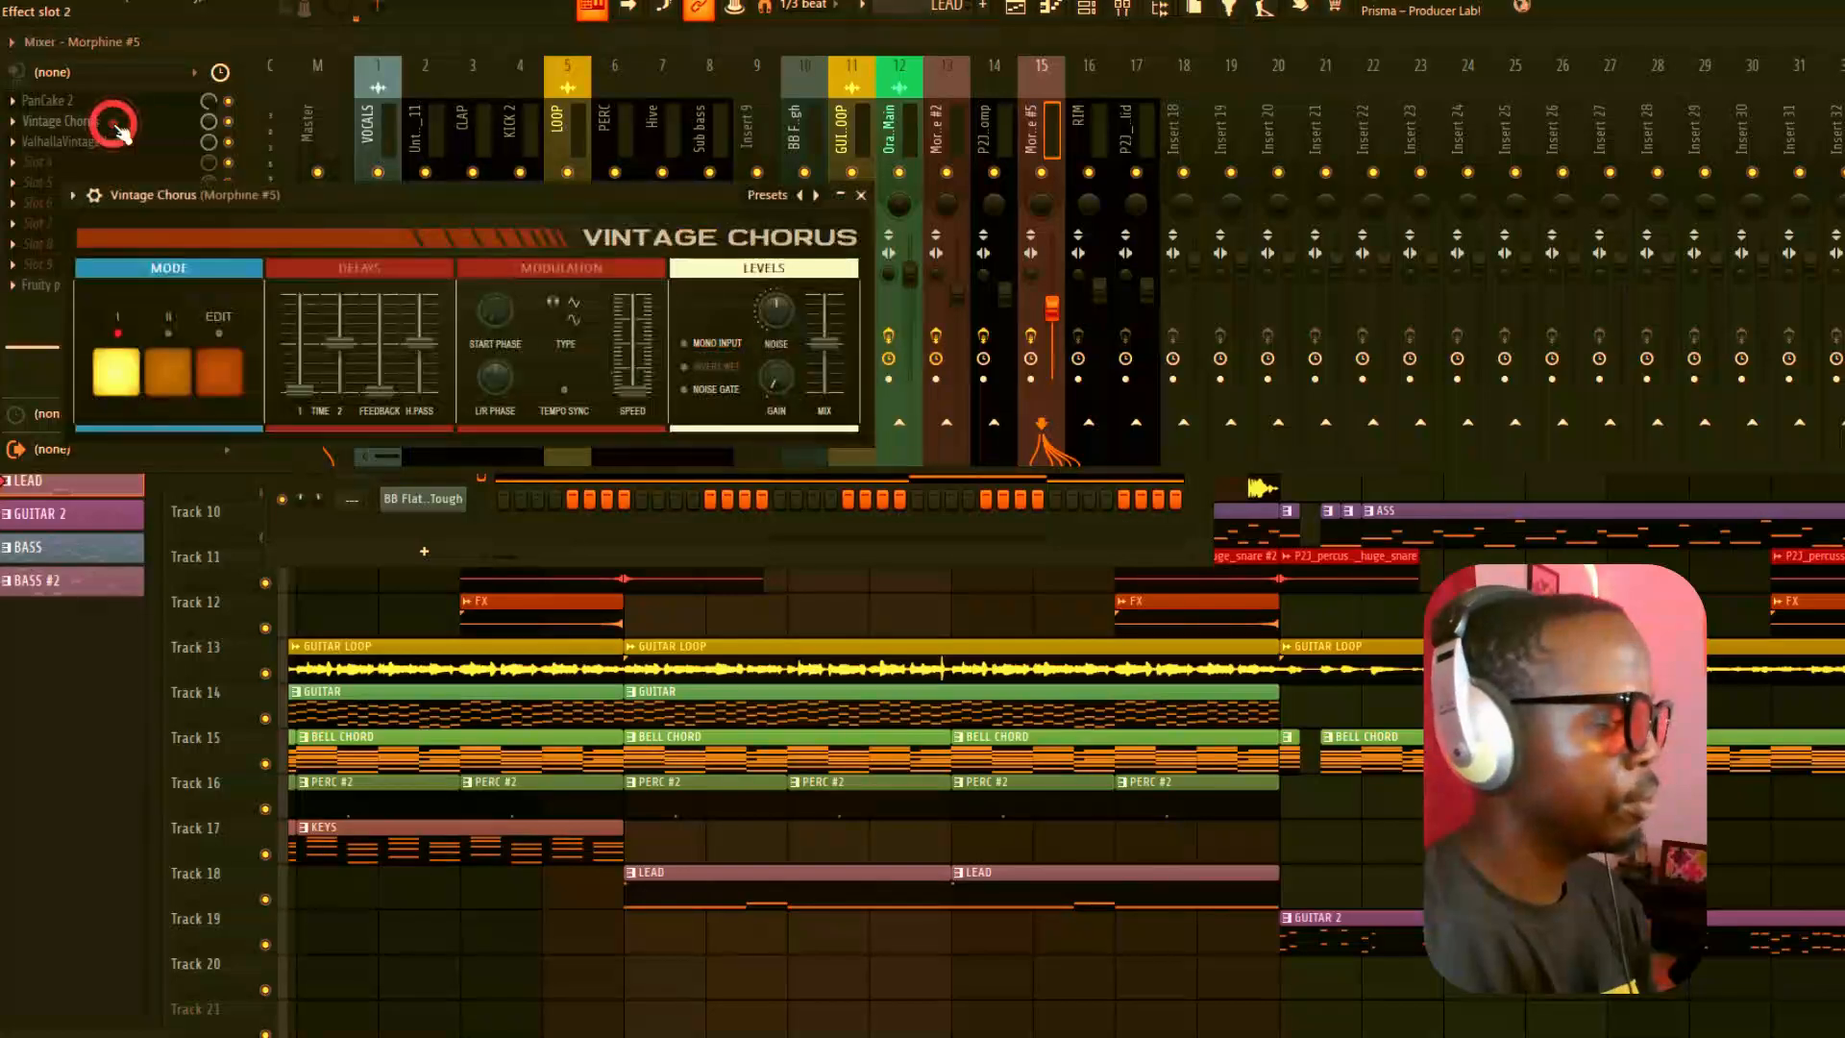
click(116, 126)
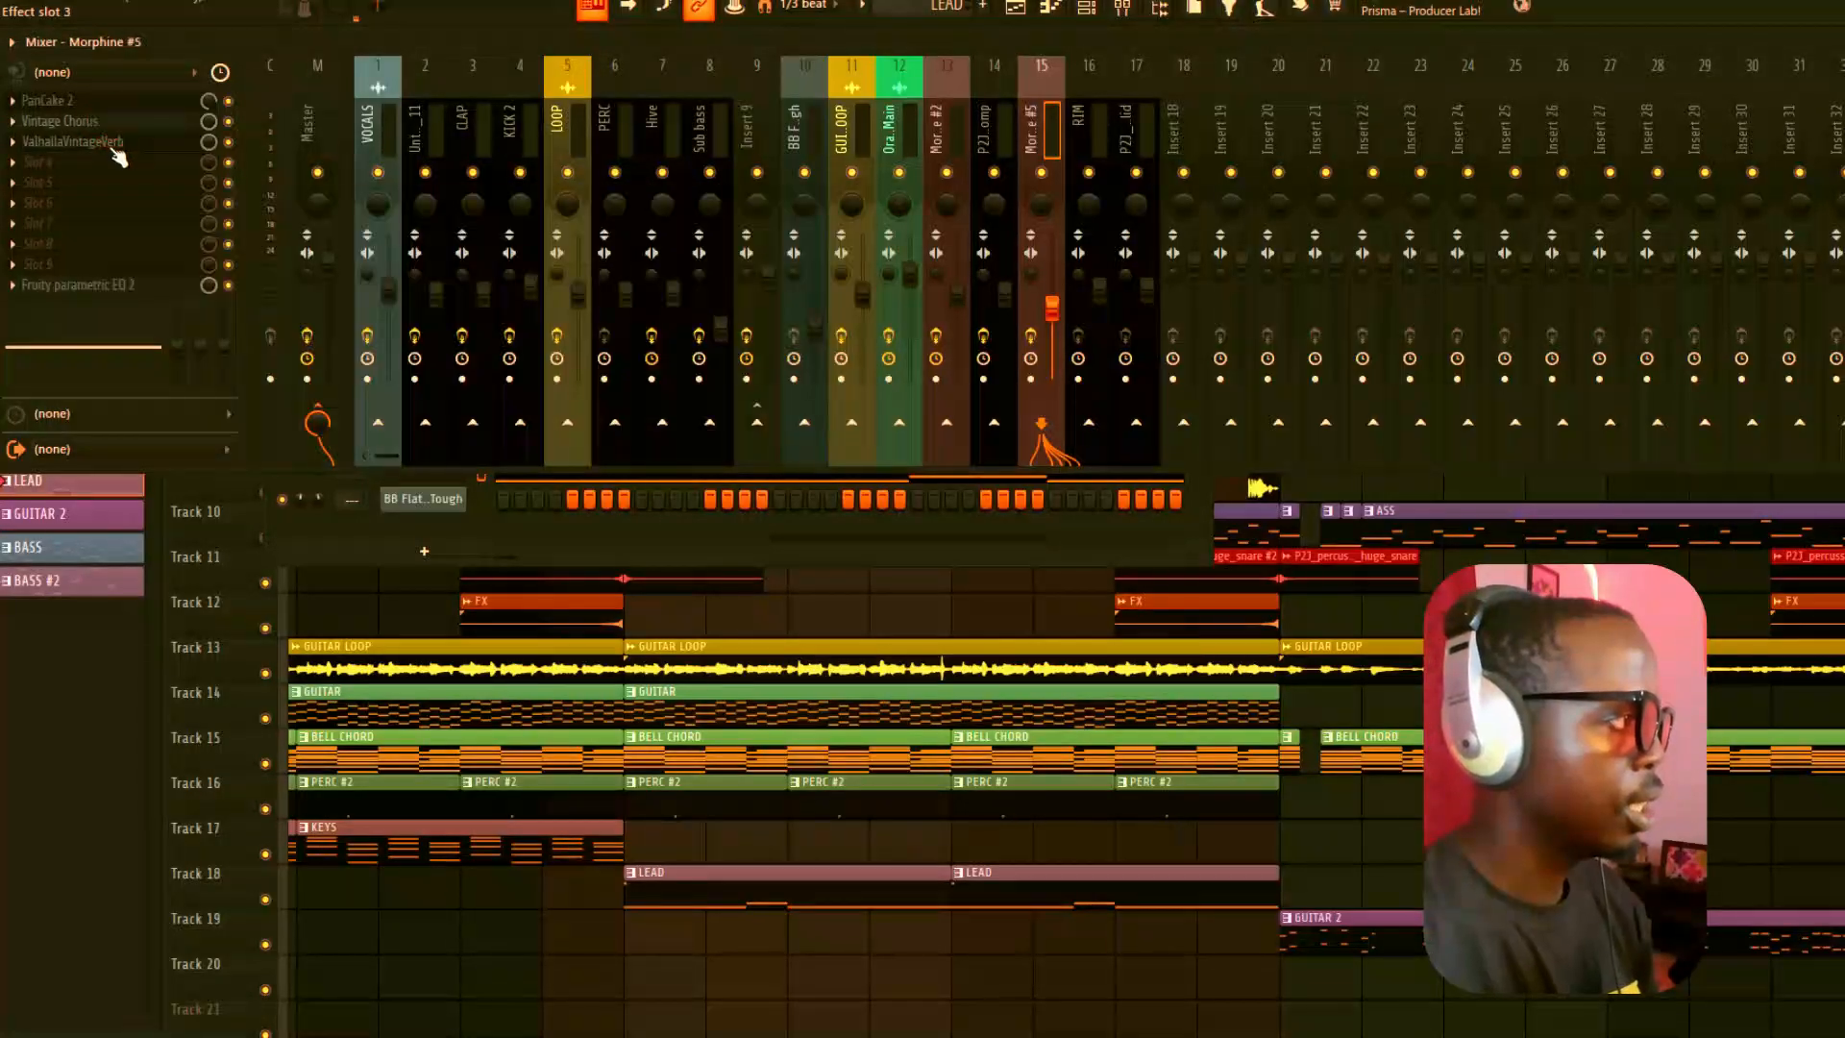
Step: Inspect ValhallaVintageVerb and Fruity parametric EQ 2 on the Morphine #5 mixer track, and return to the playlist
click(114, 144)
click(115, 144)
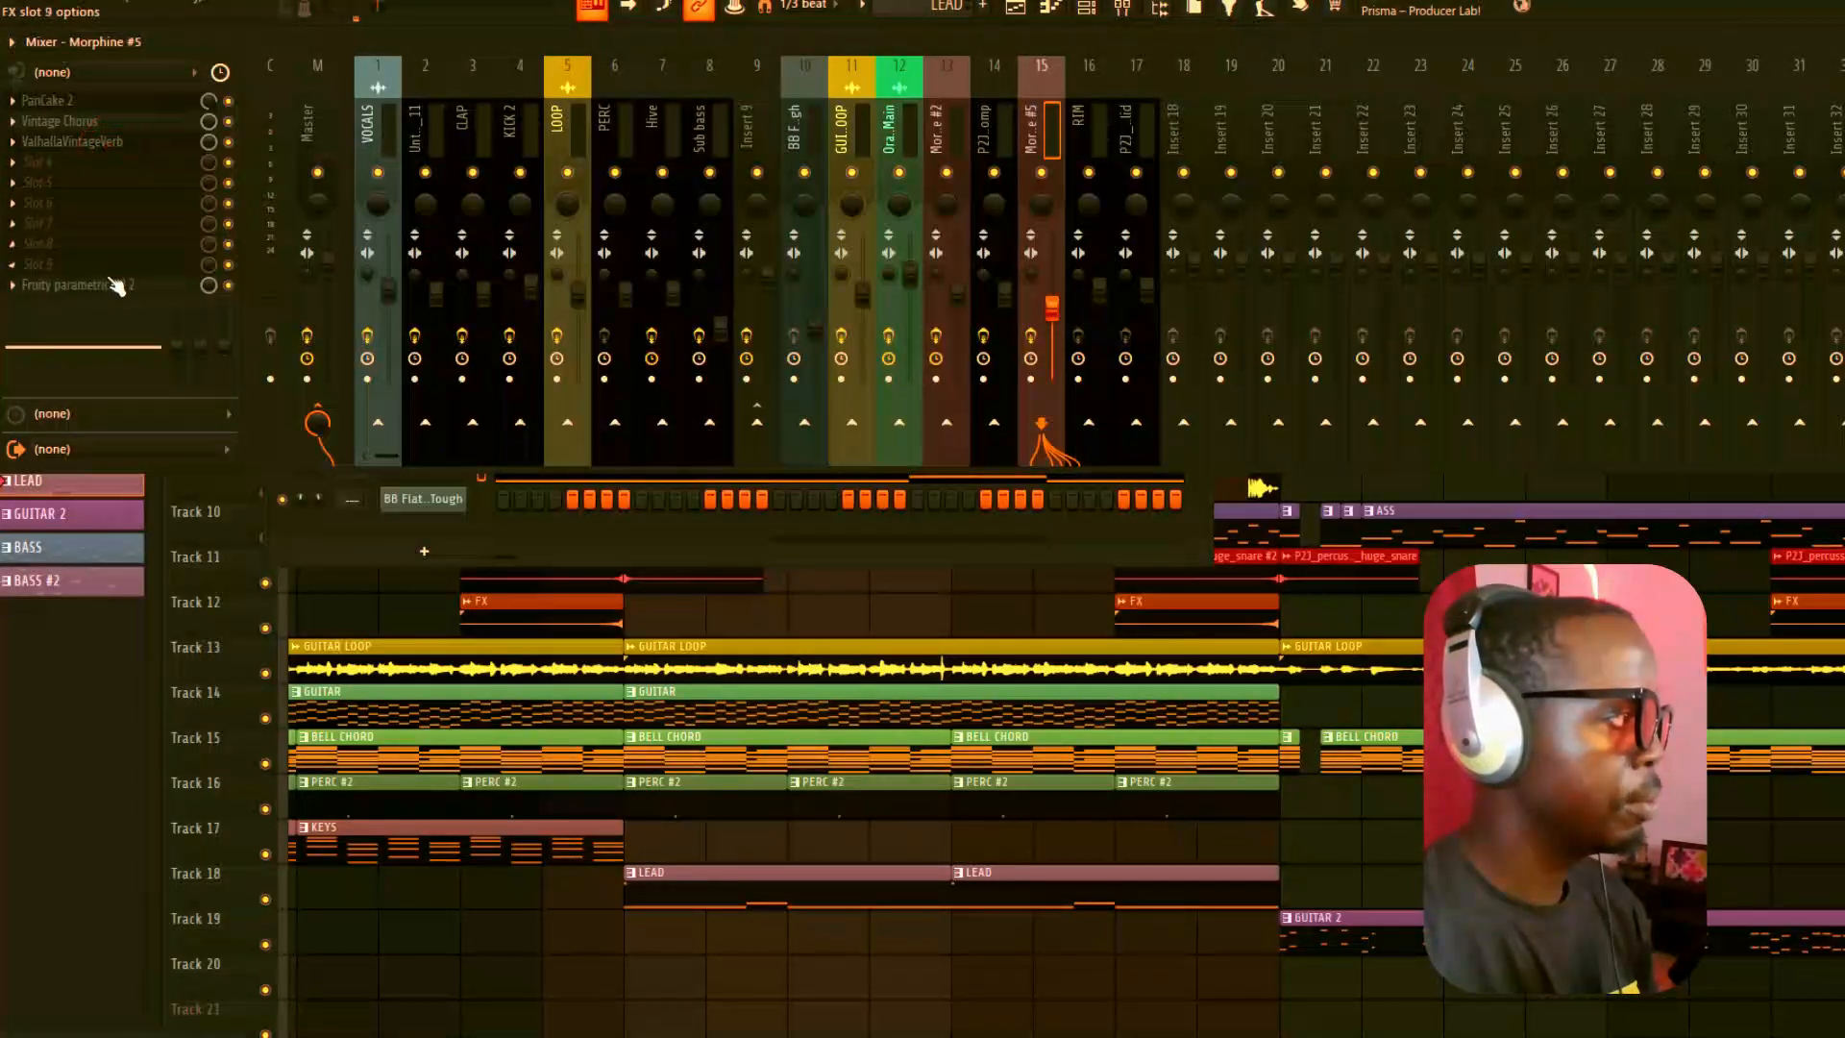
click(104, 283)
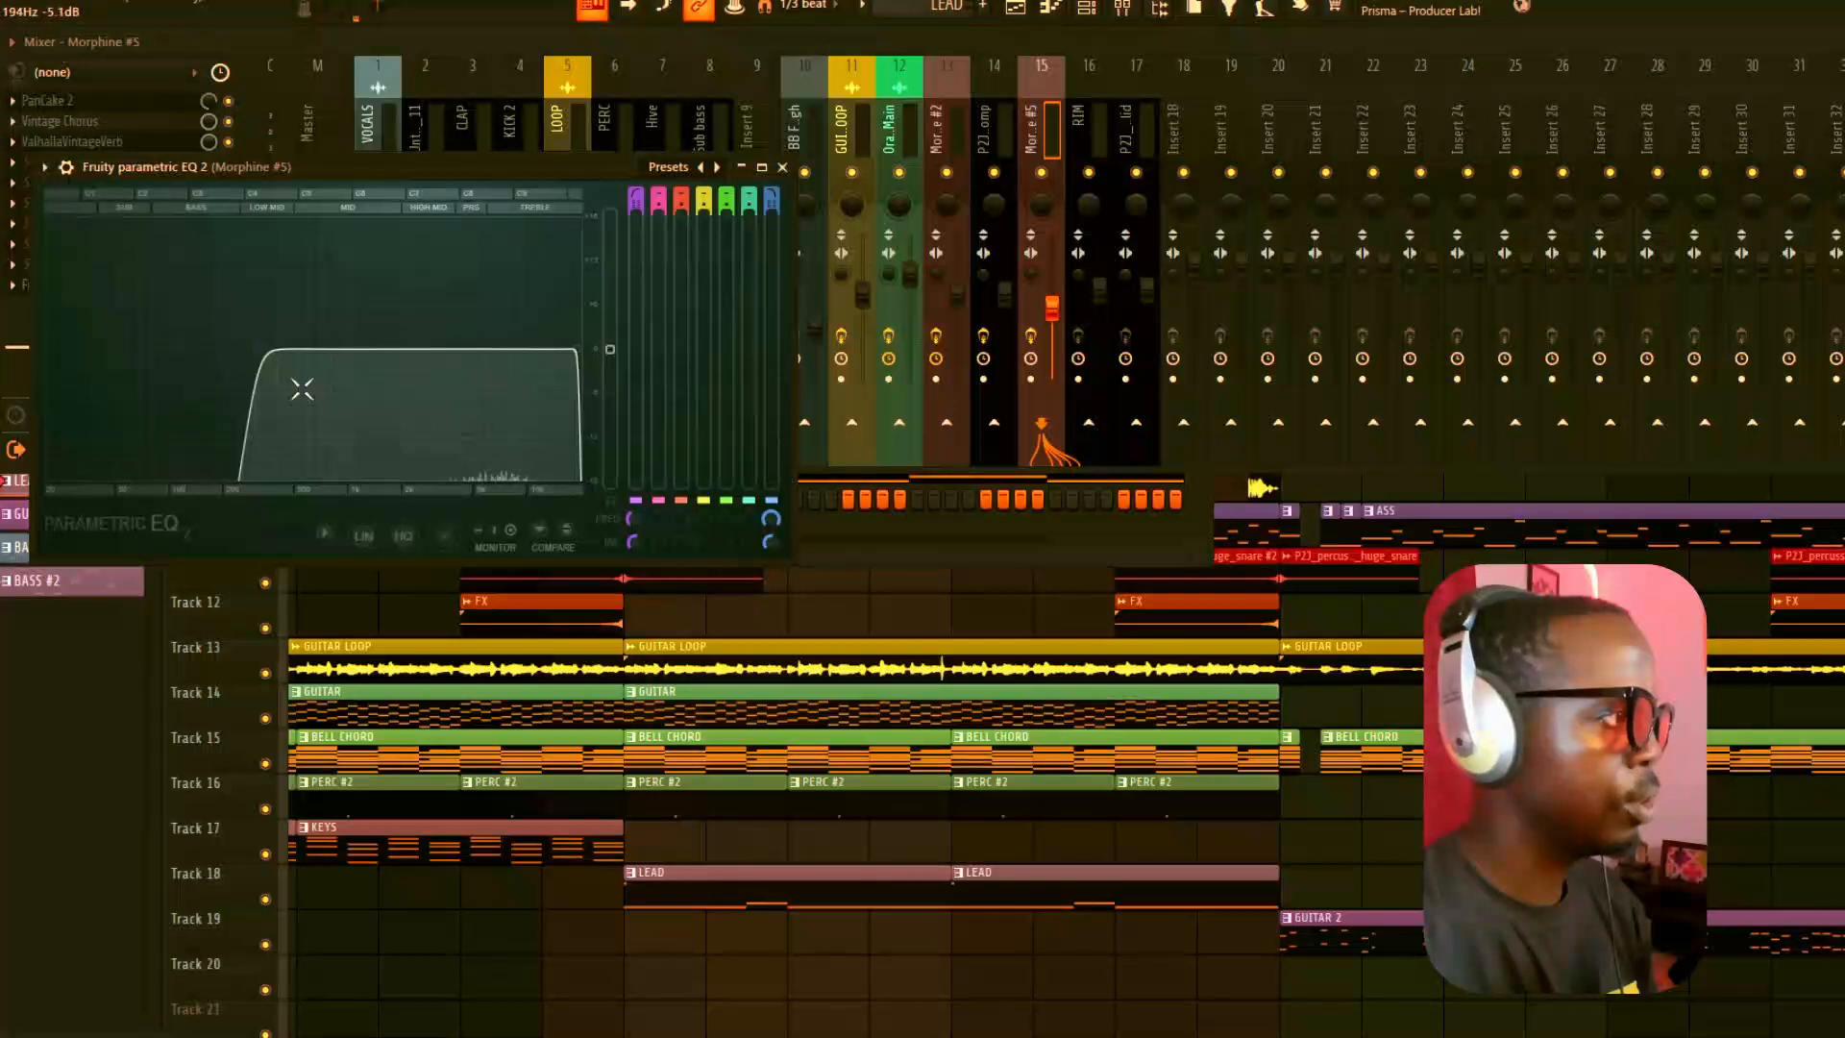
click(783, 168)
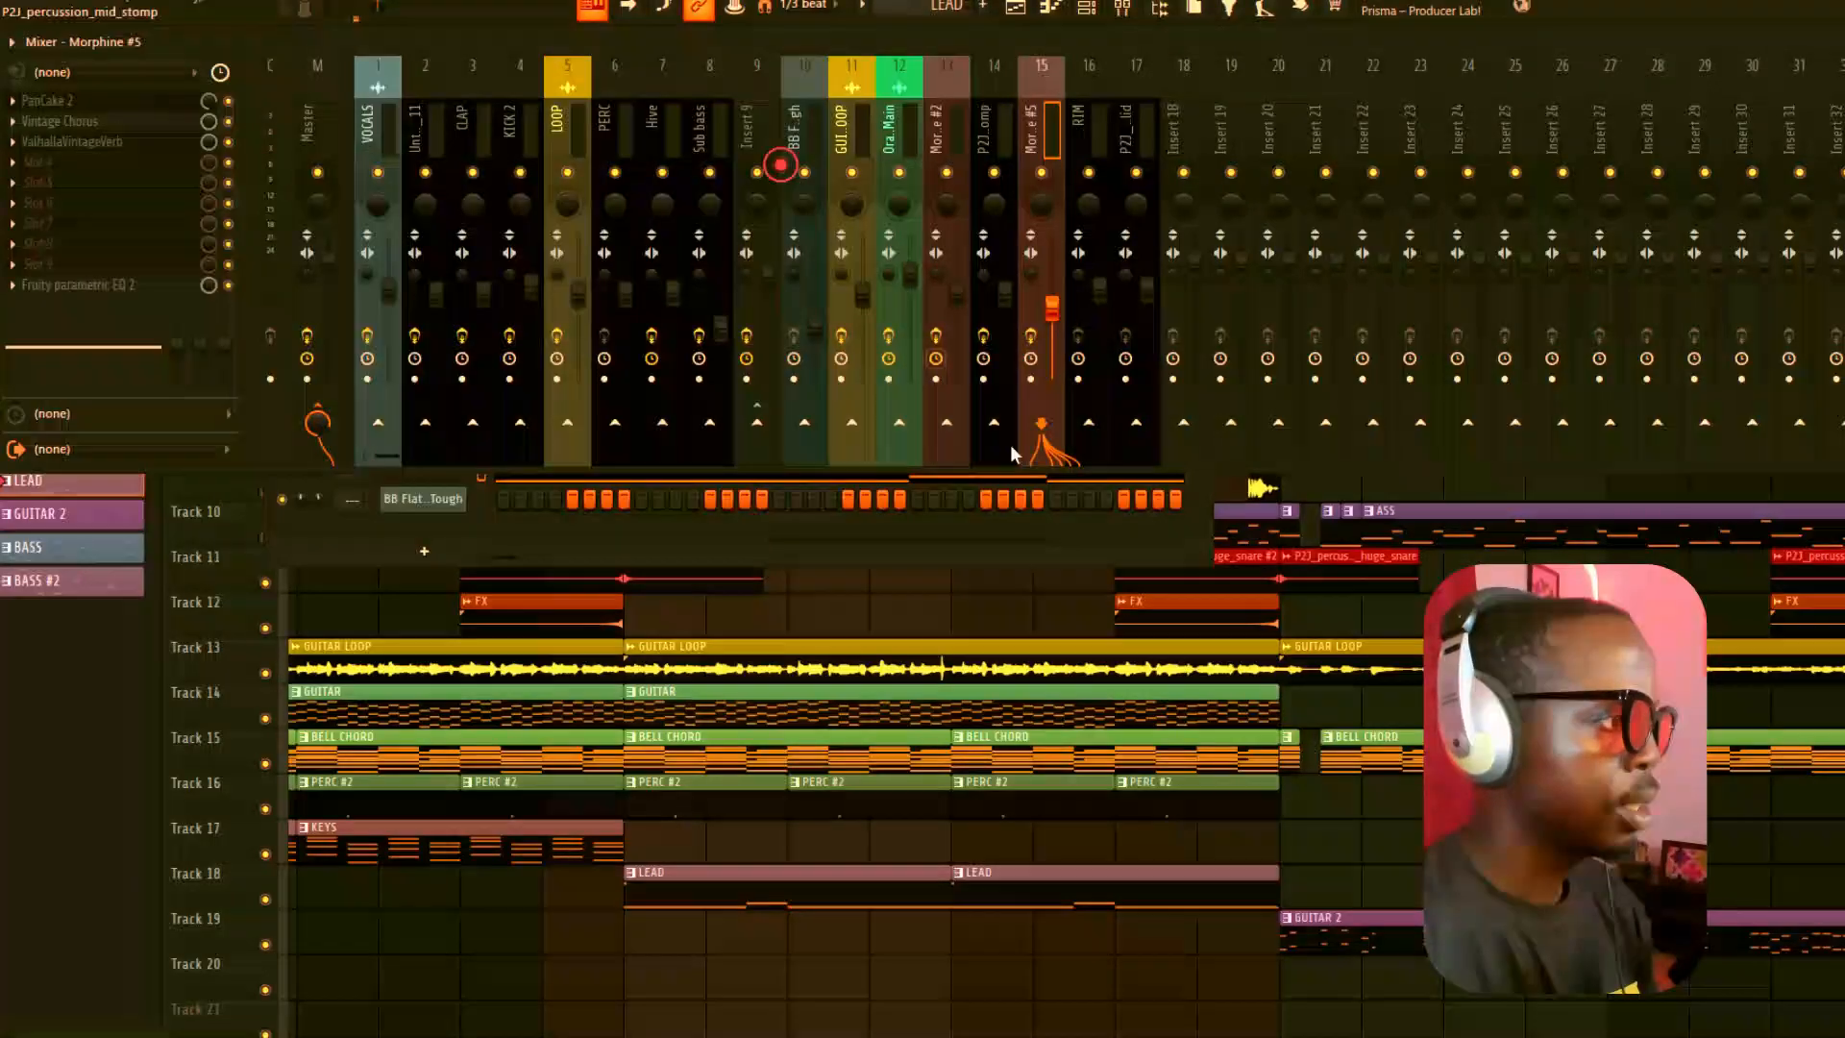
right_click(1371, 879)
scroll(1076, 667, down, 3)
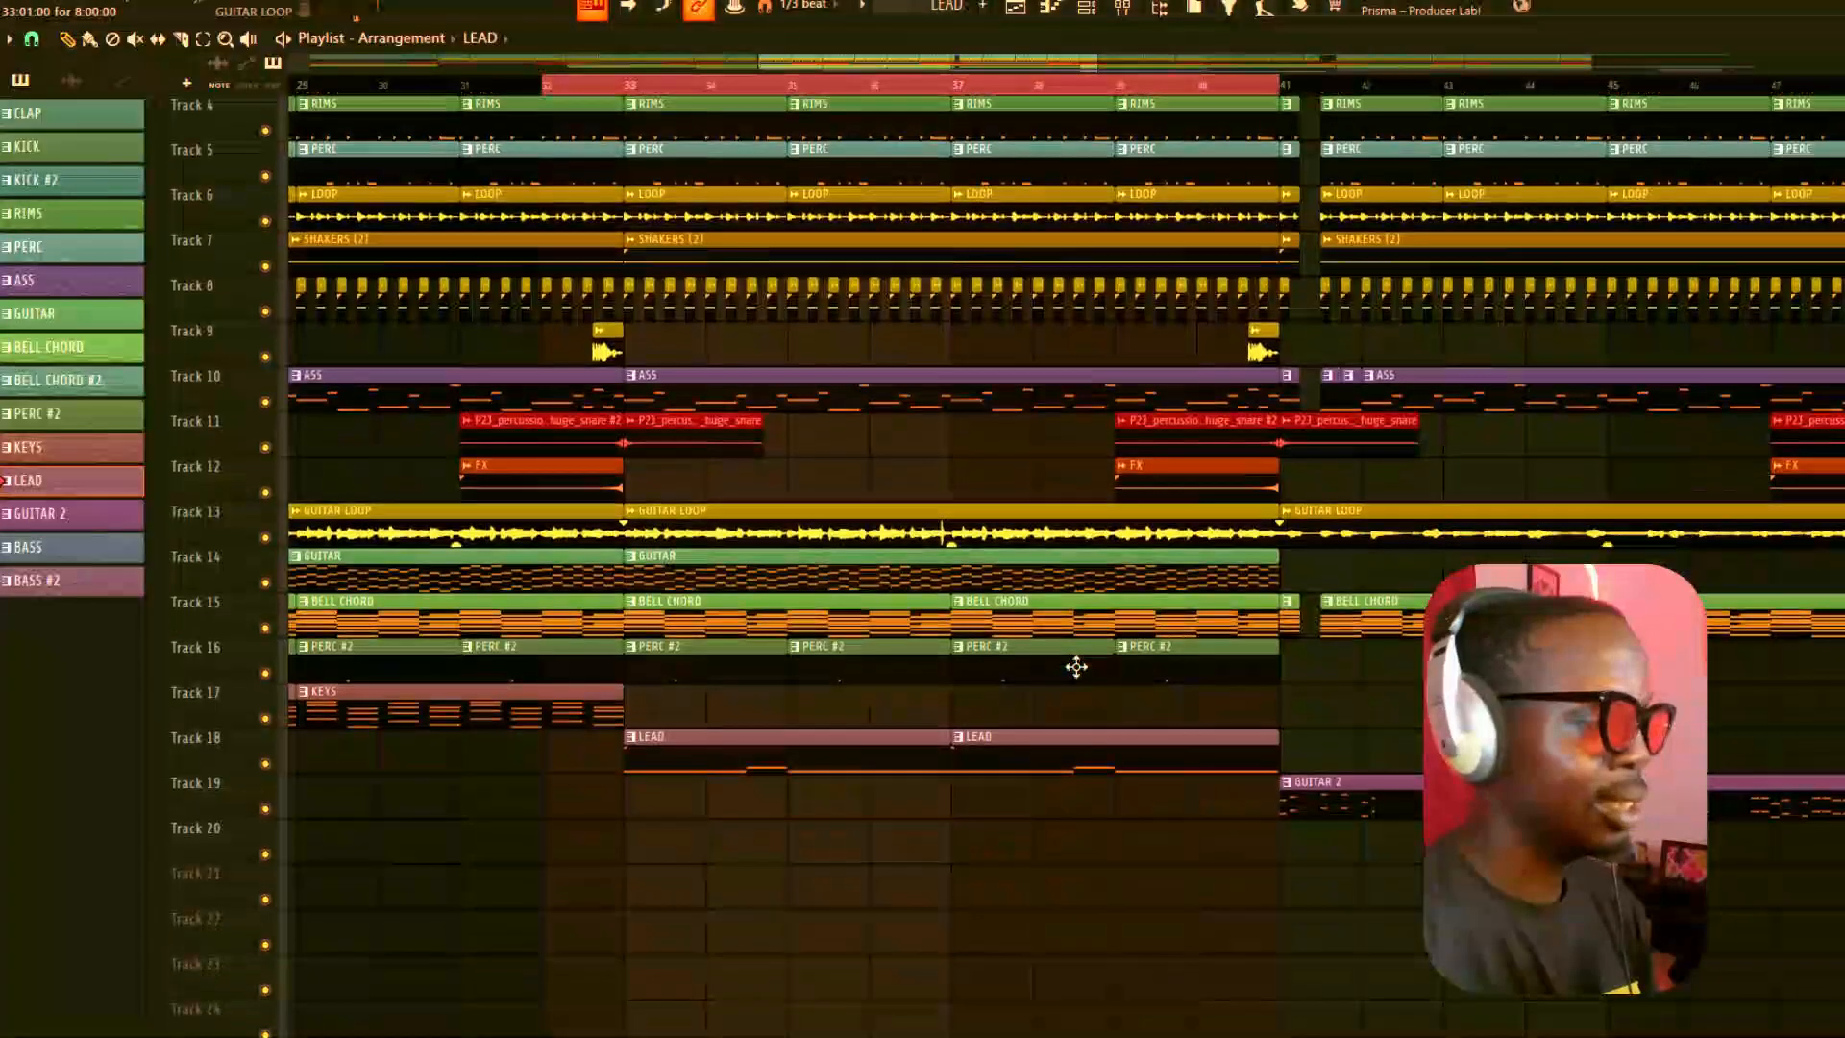
scroll(1076, 667, up, 3)
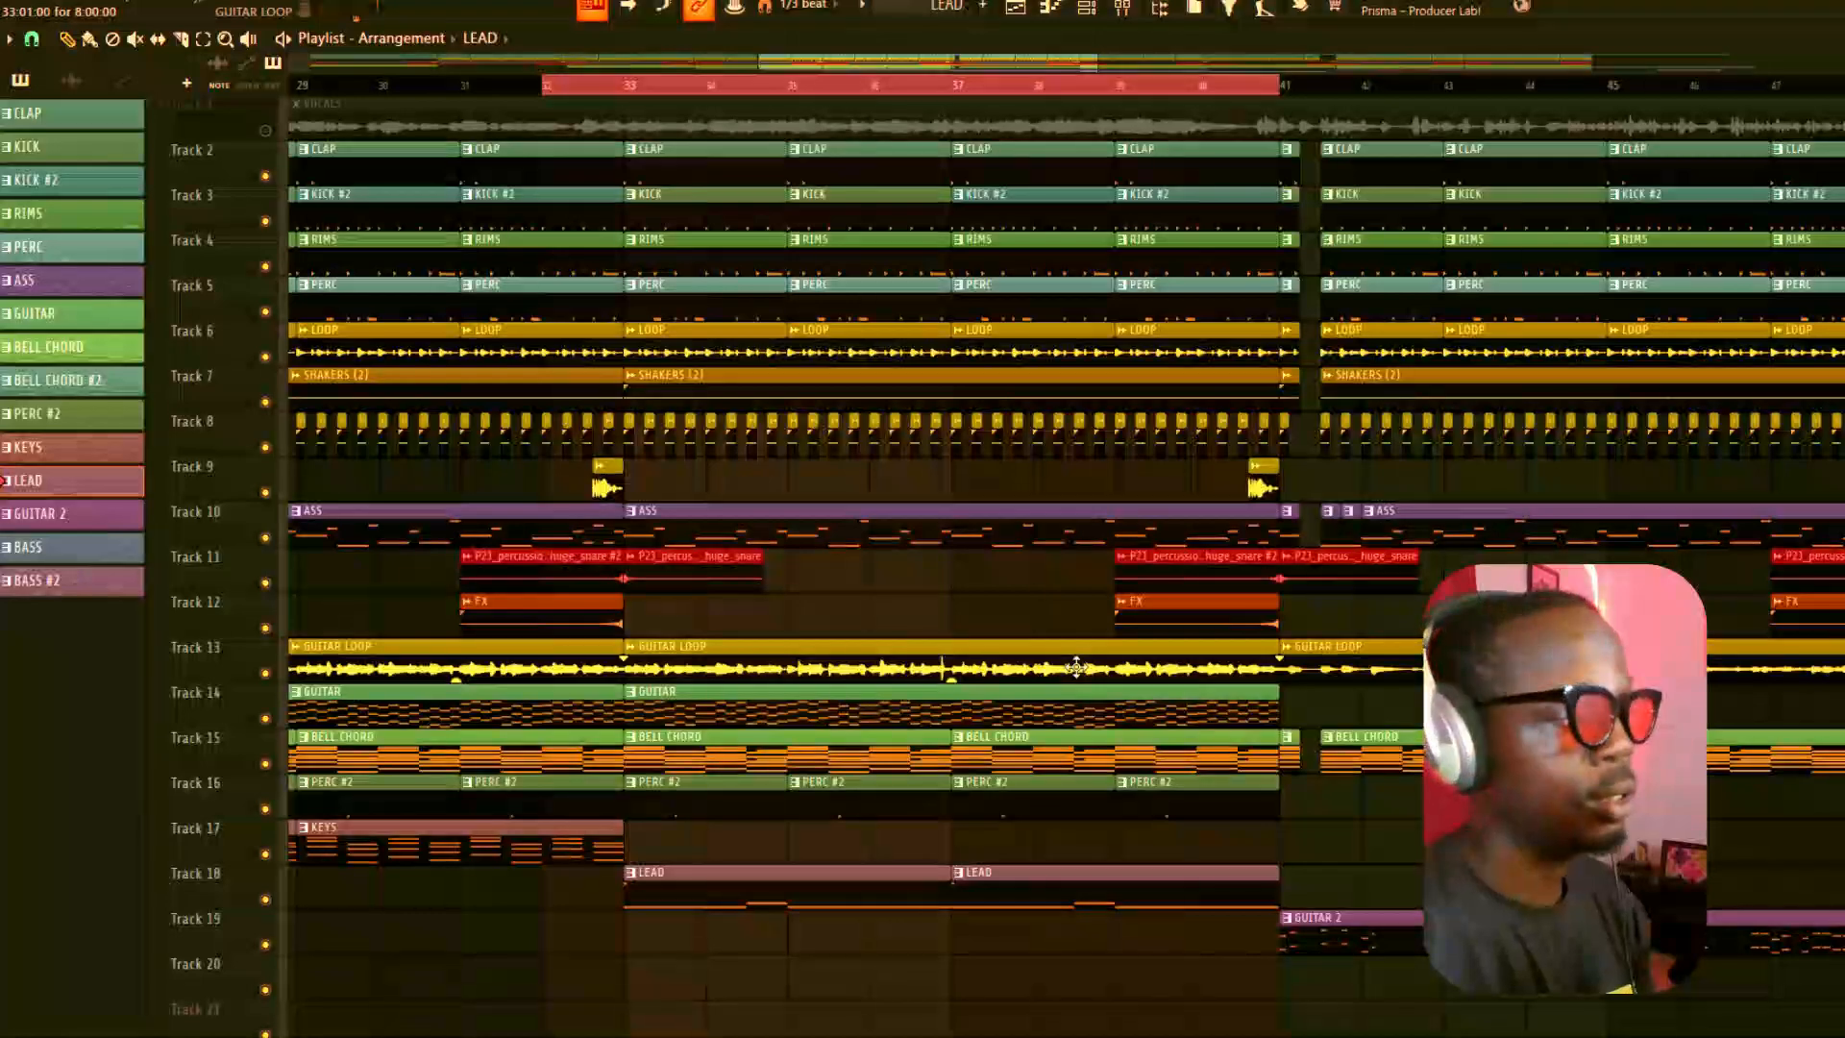
Step: Look over the clips on all tracks around the LEAD section, bars 33 to 41
scroll(1076, 667, down, 2)
scroll(1076, 666, up, 2)
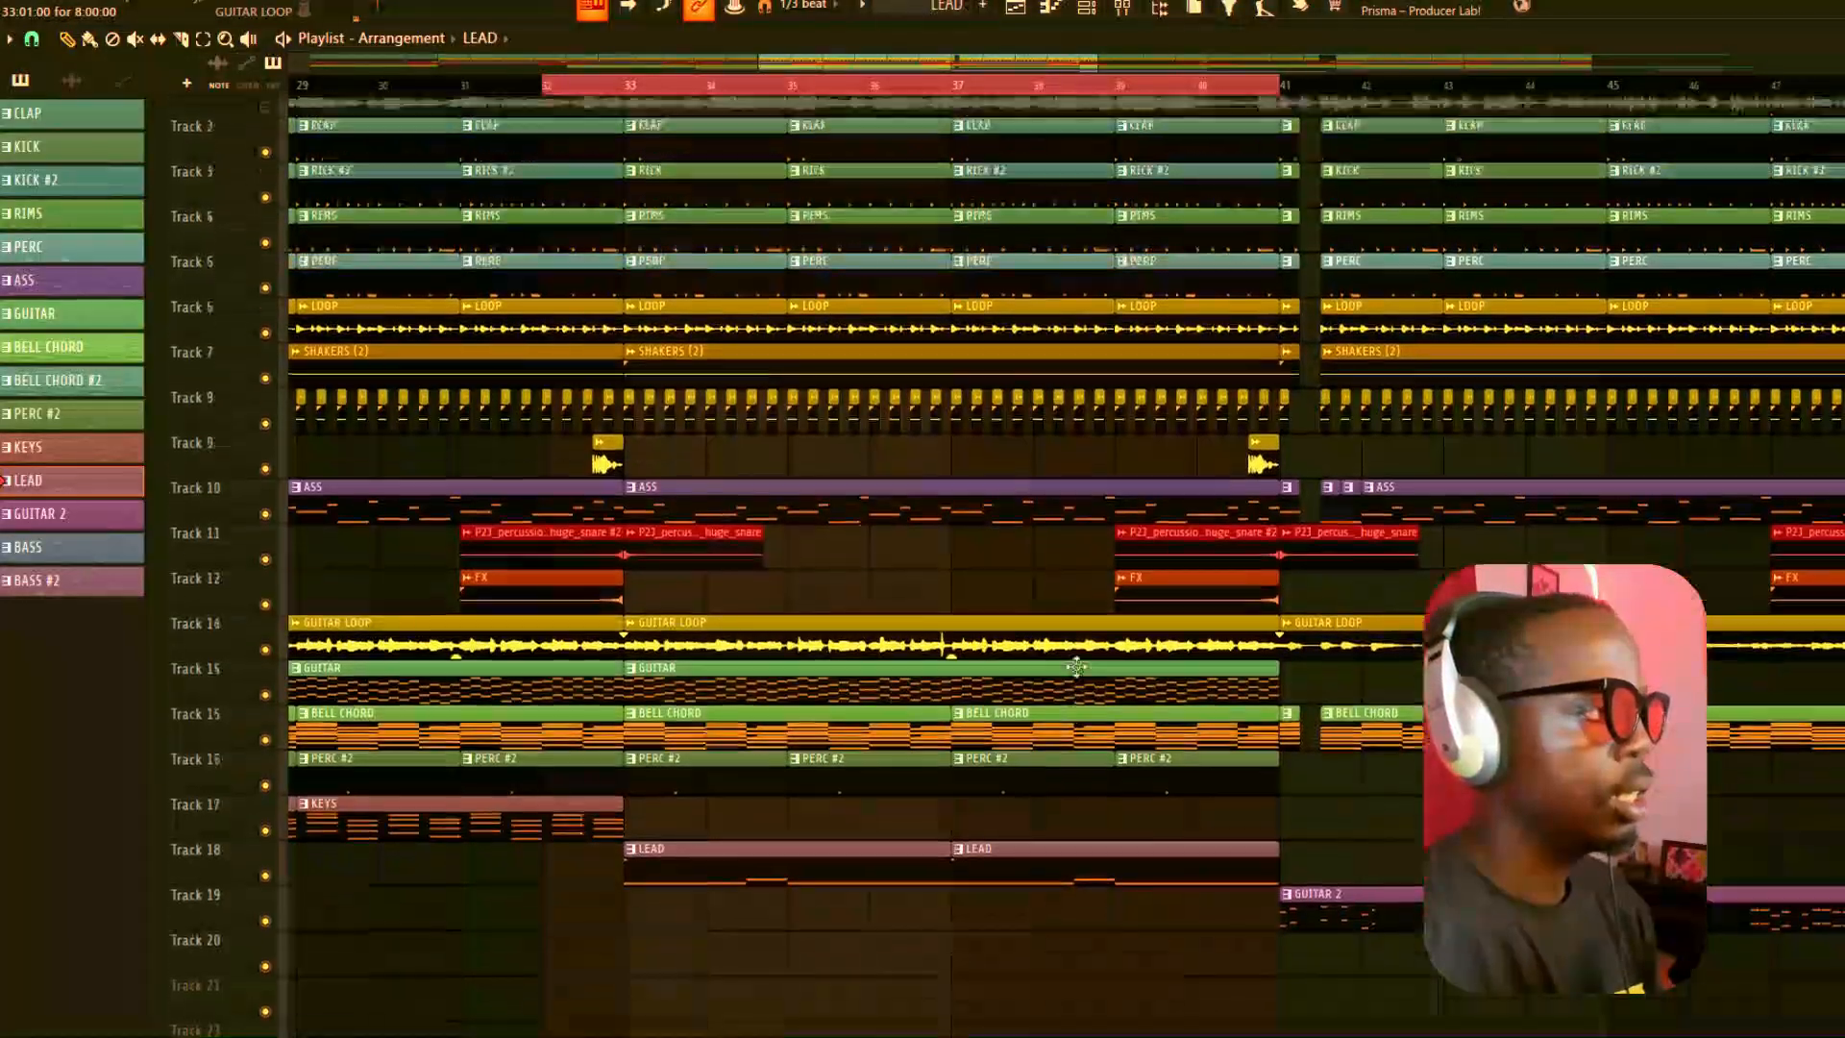
scroll(1167, 96, down, 5)
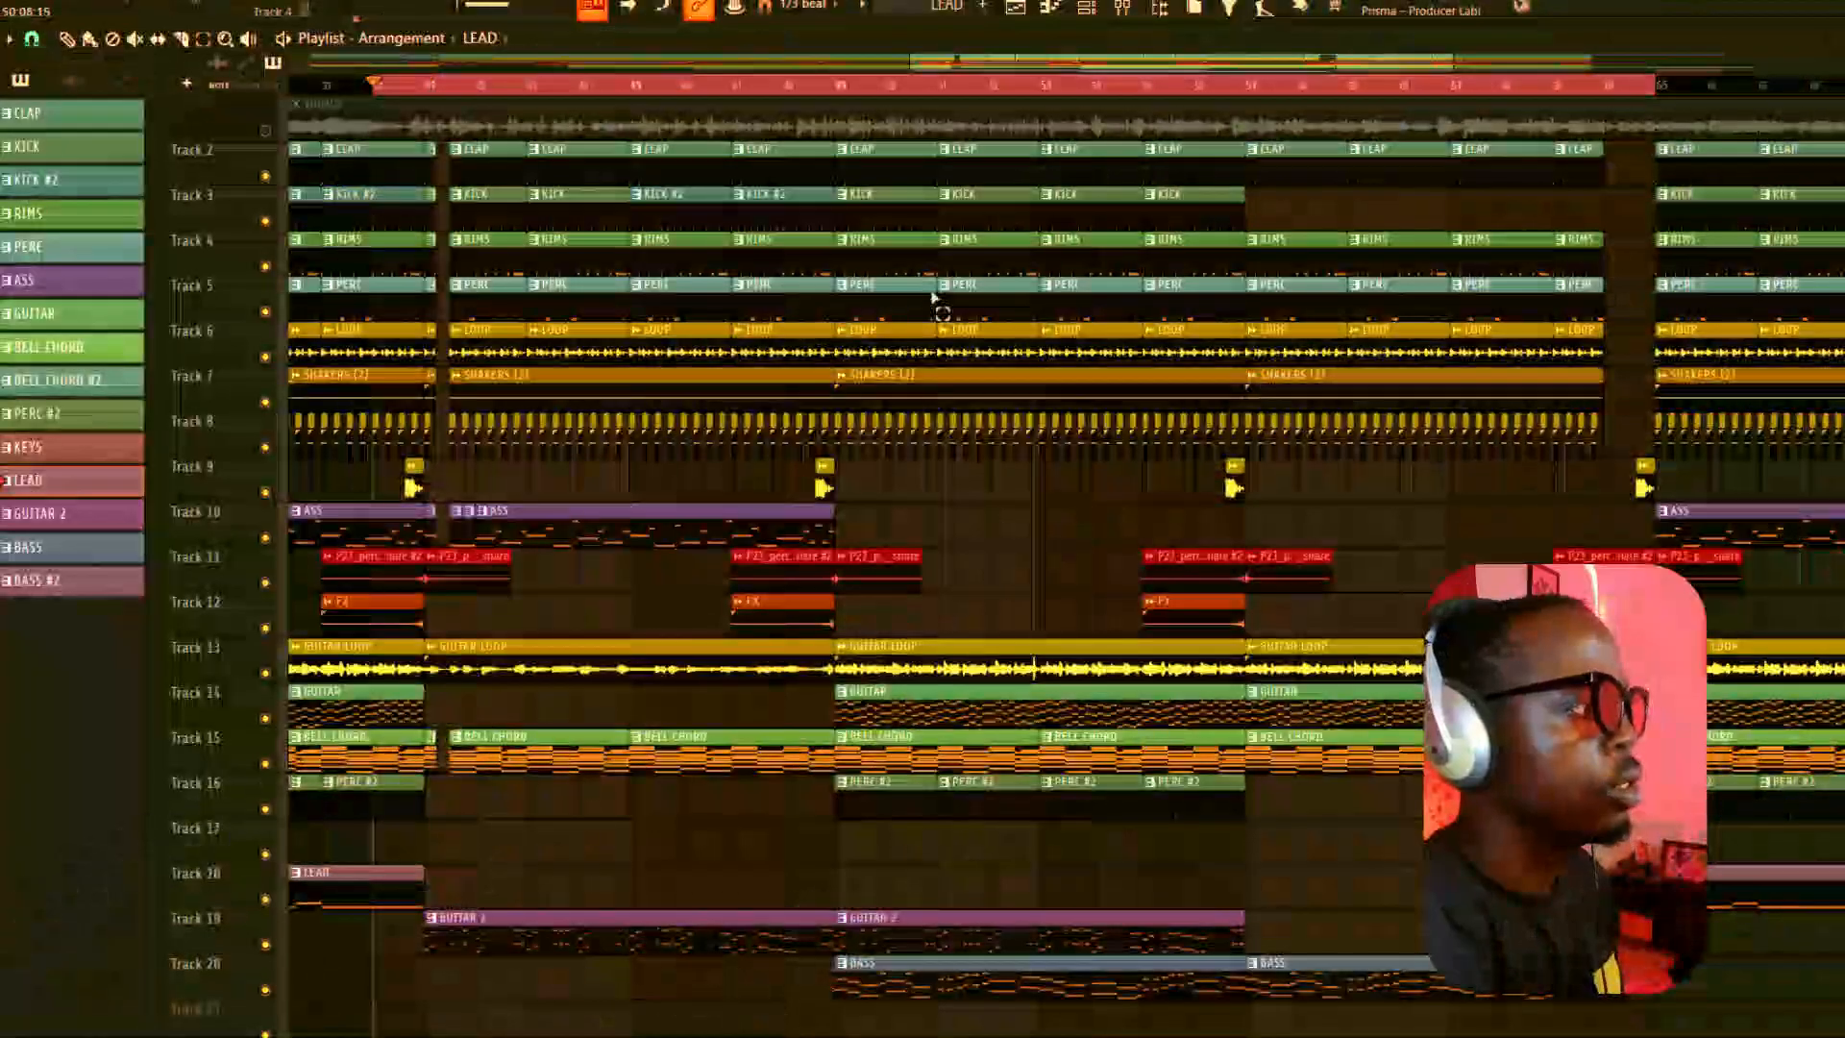
Step: Examine the section from bar 41 to bar 49 across all tracks, focusing on the clips around the break just after bar 41
scroll(1026, 498, up, 3)
scroll(1031, 499, down, 2)
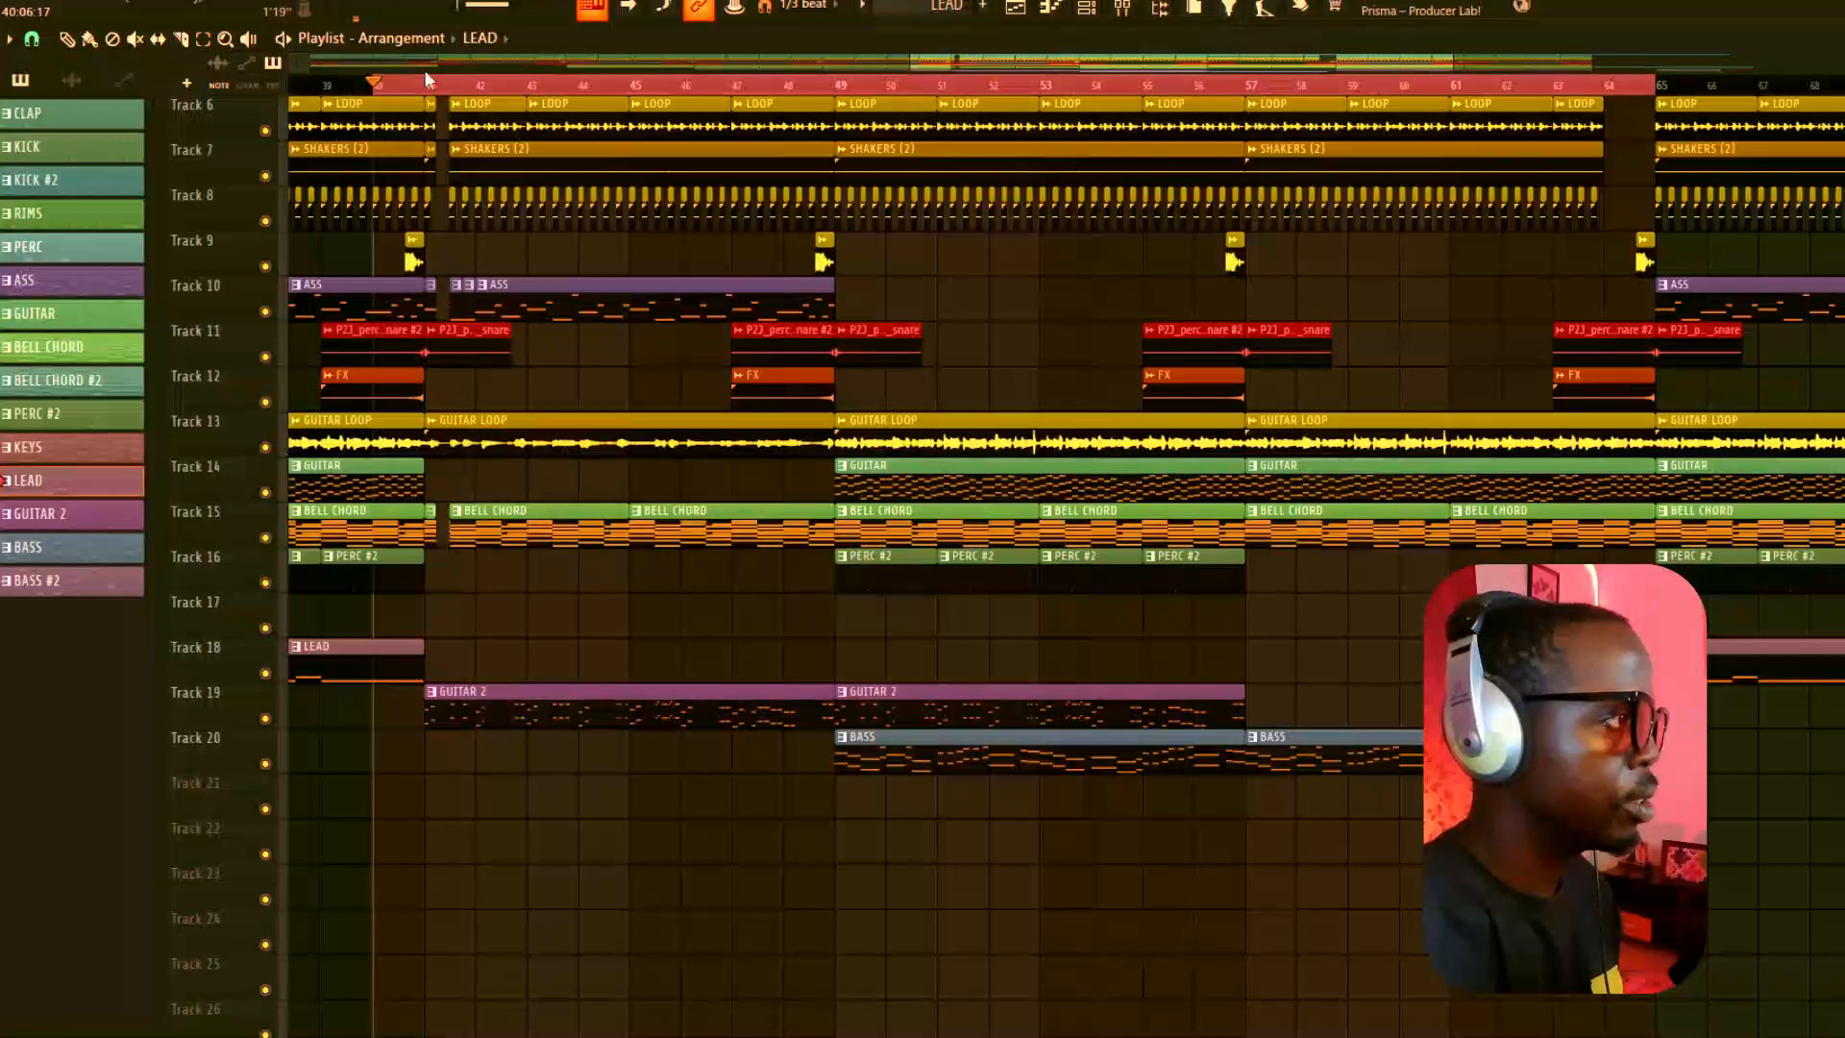
scroll(432, 91, up, 4)
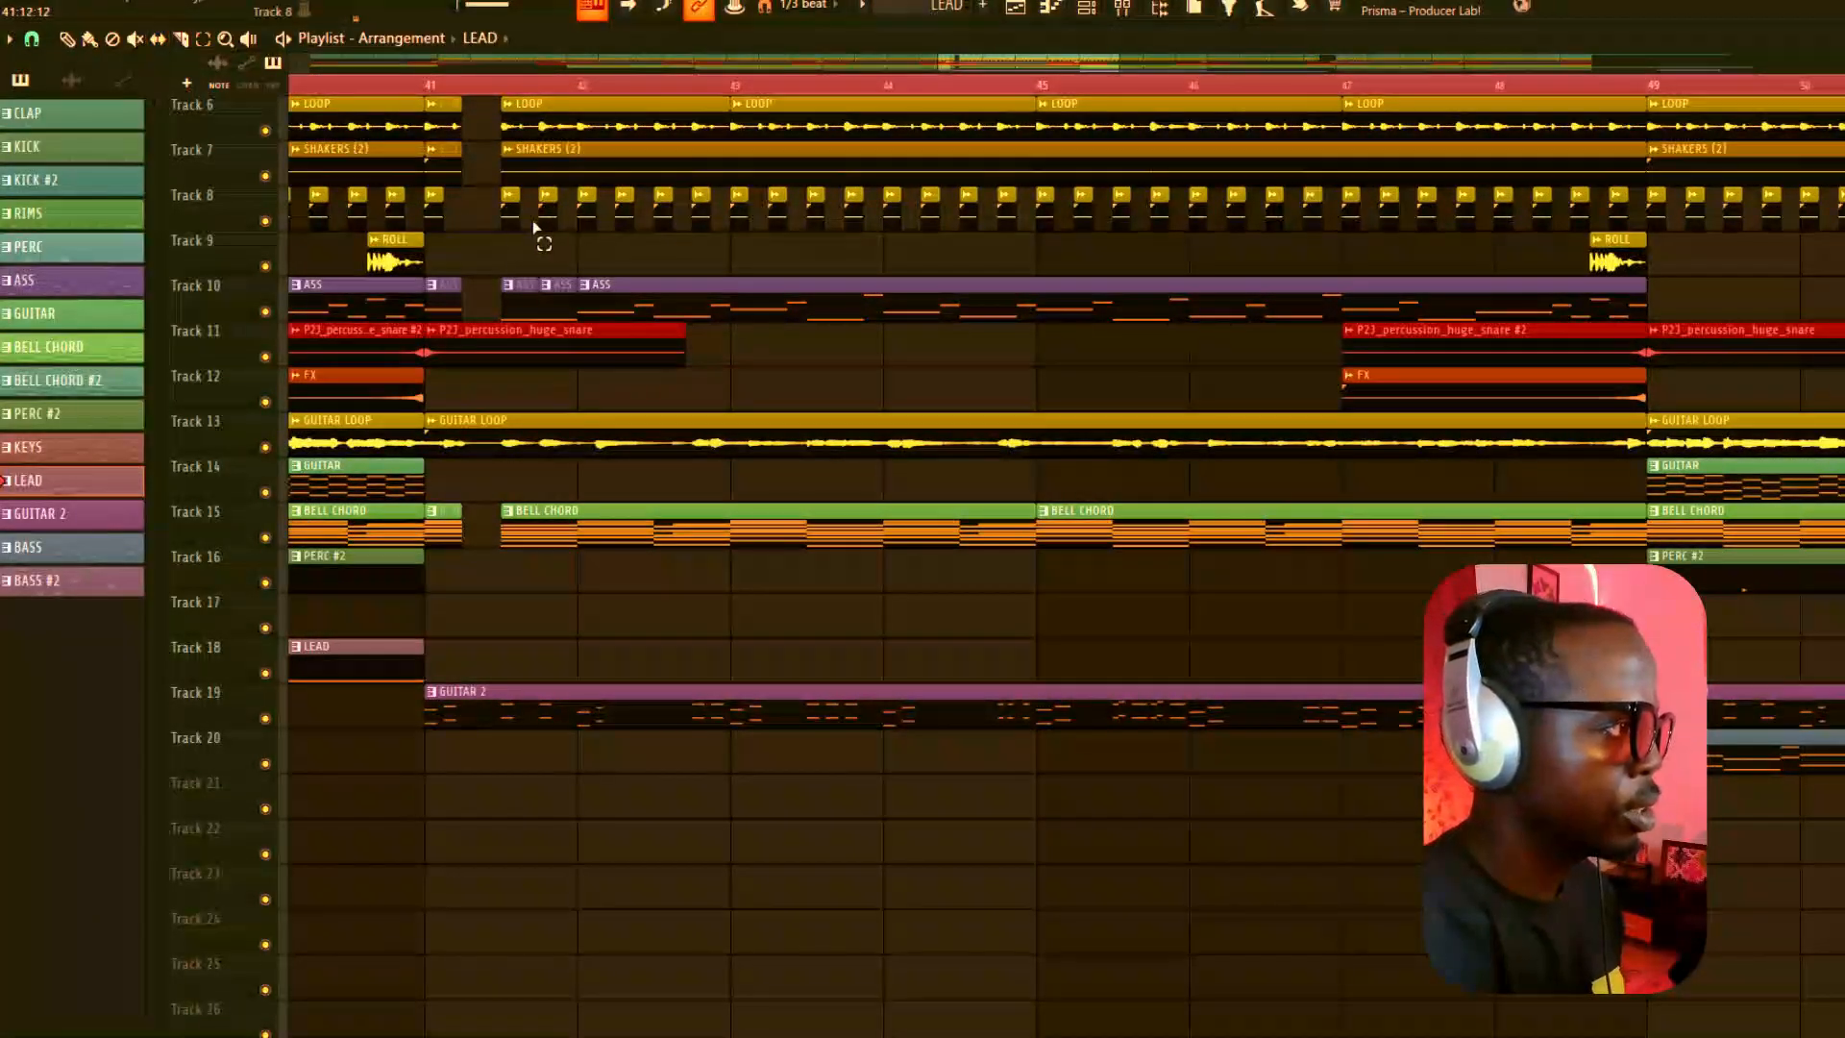
scroll(502, 252, down, 3)
scroll(503, 250, up, 3)
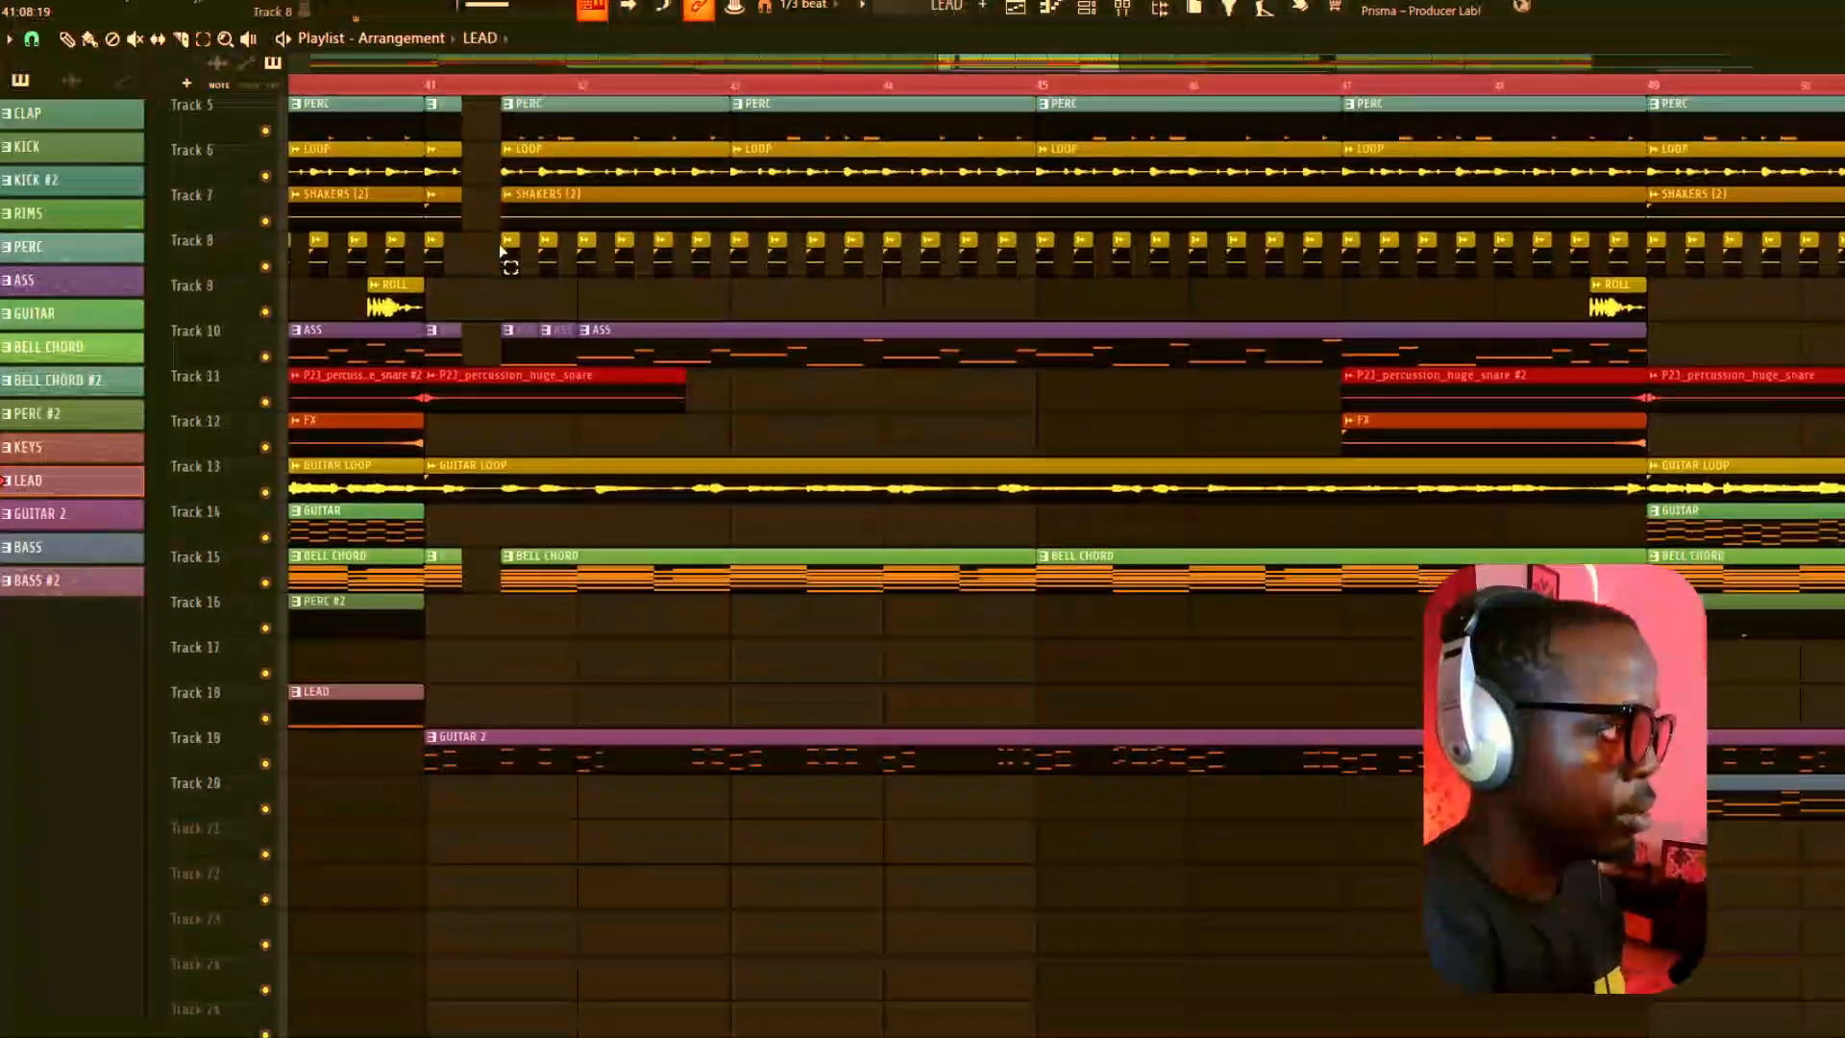
scroll(503, 249, down, 3)
scroll(473, 139, up, 3)
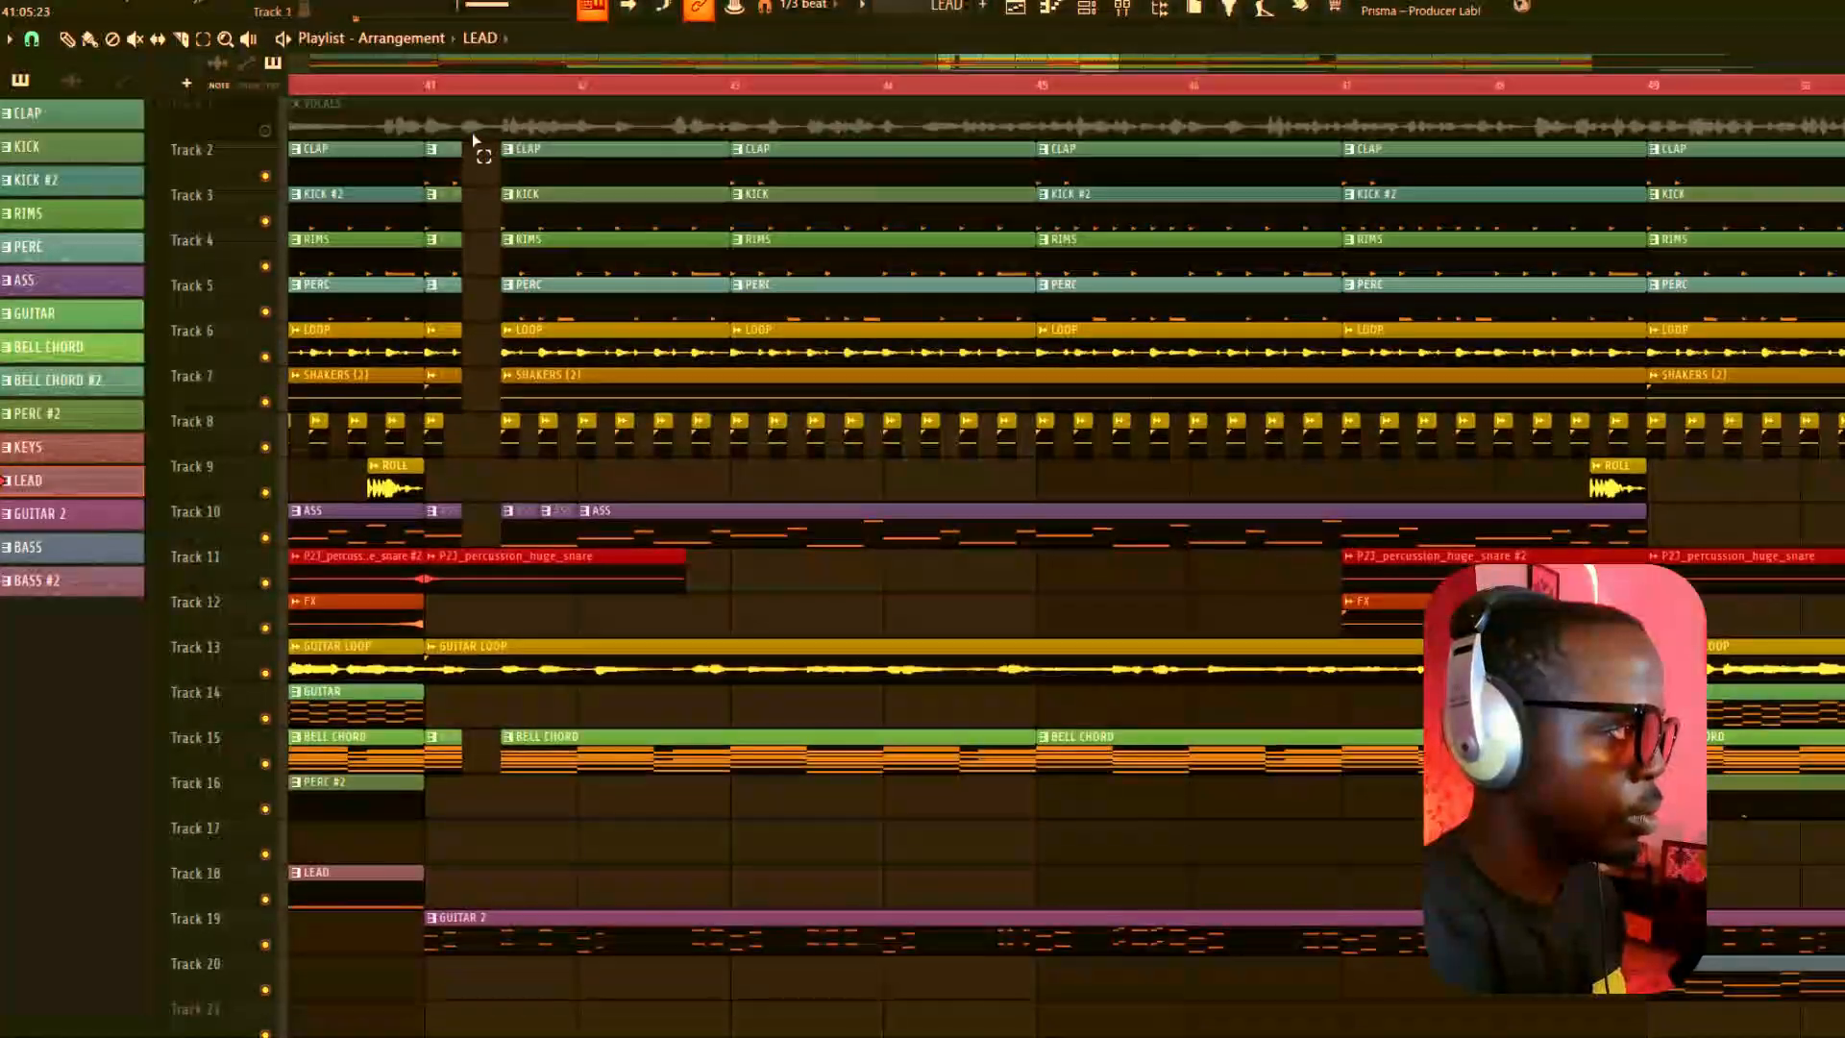
scroll(480, 242, down, 3)
scroll(490, 375, up, 3)
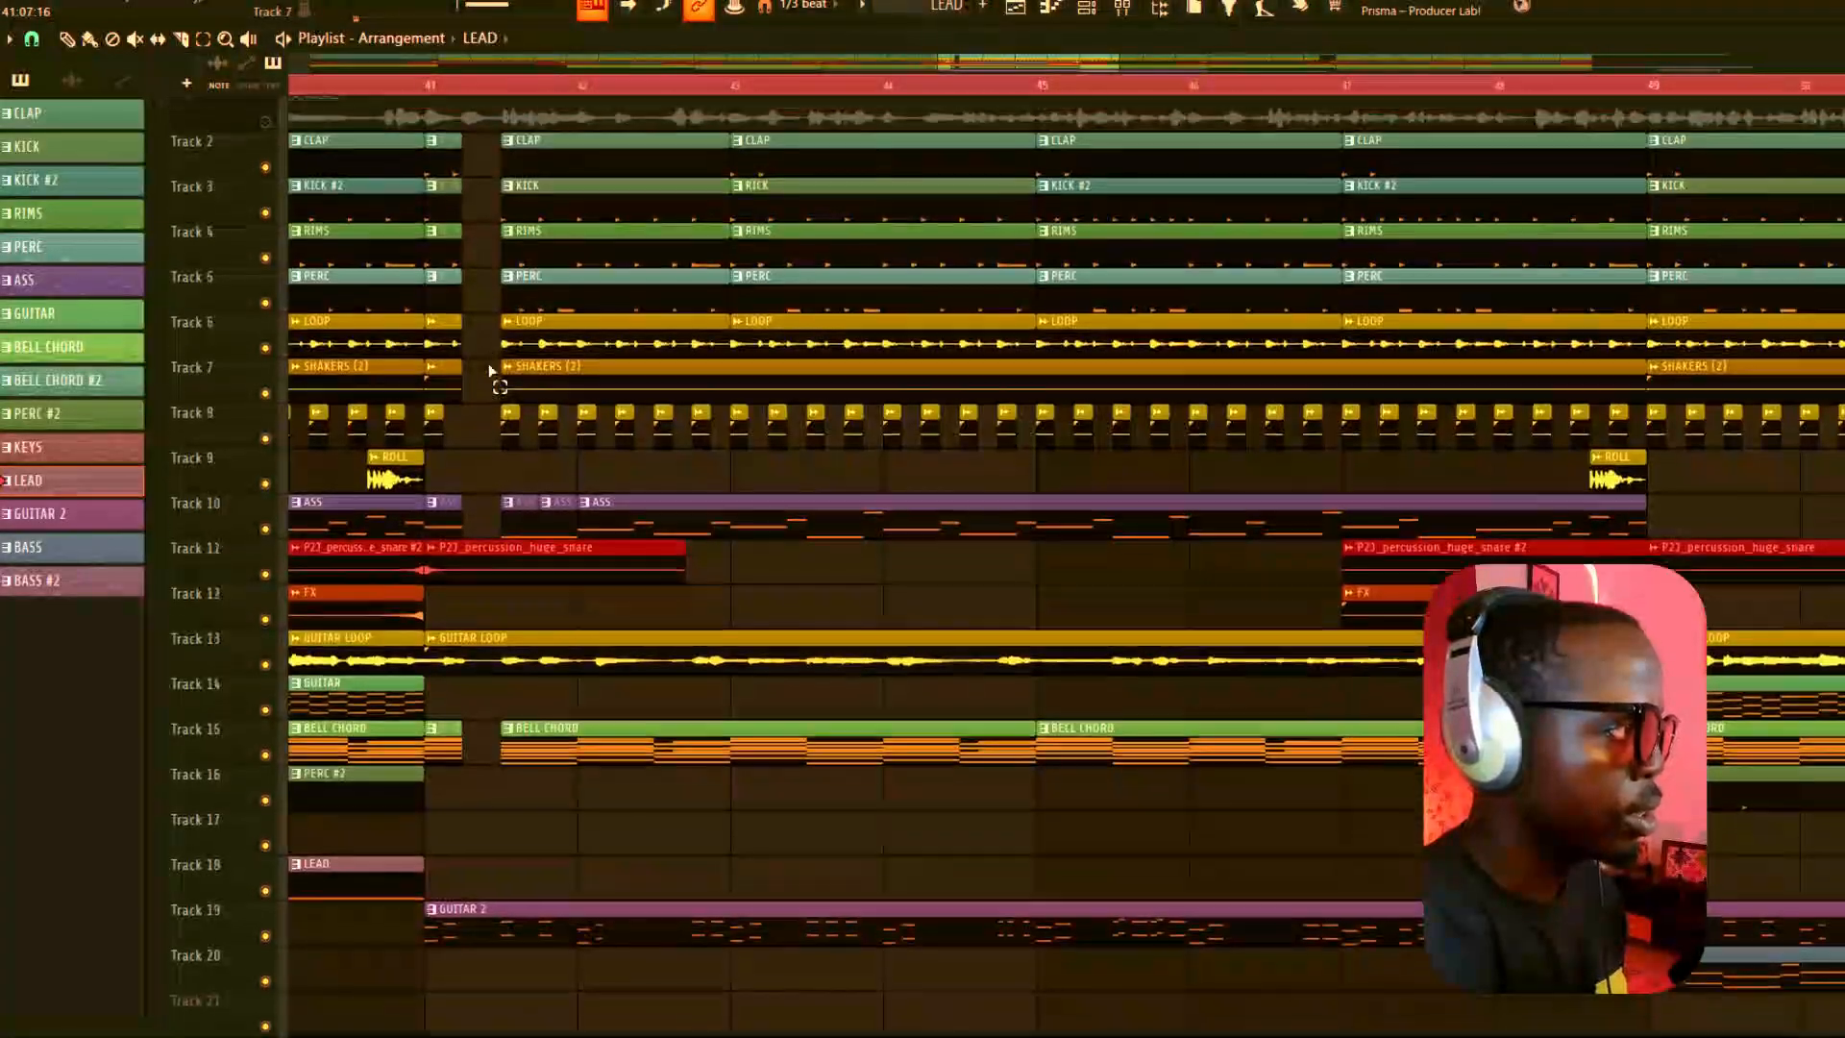
scroll(675, 721, down, 5)
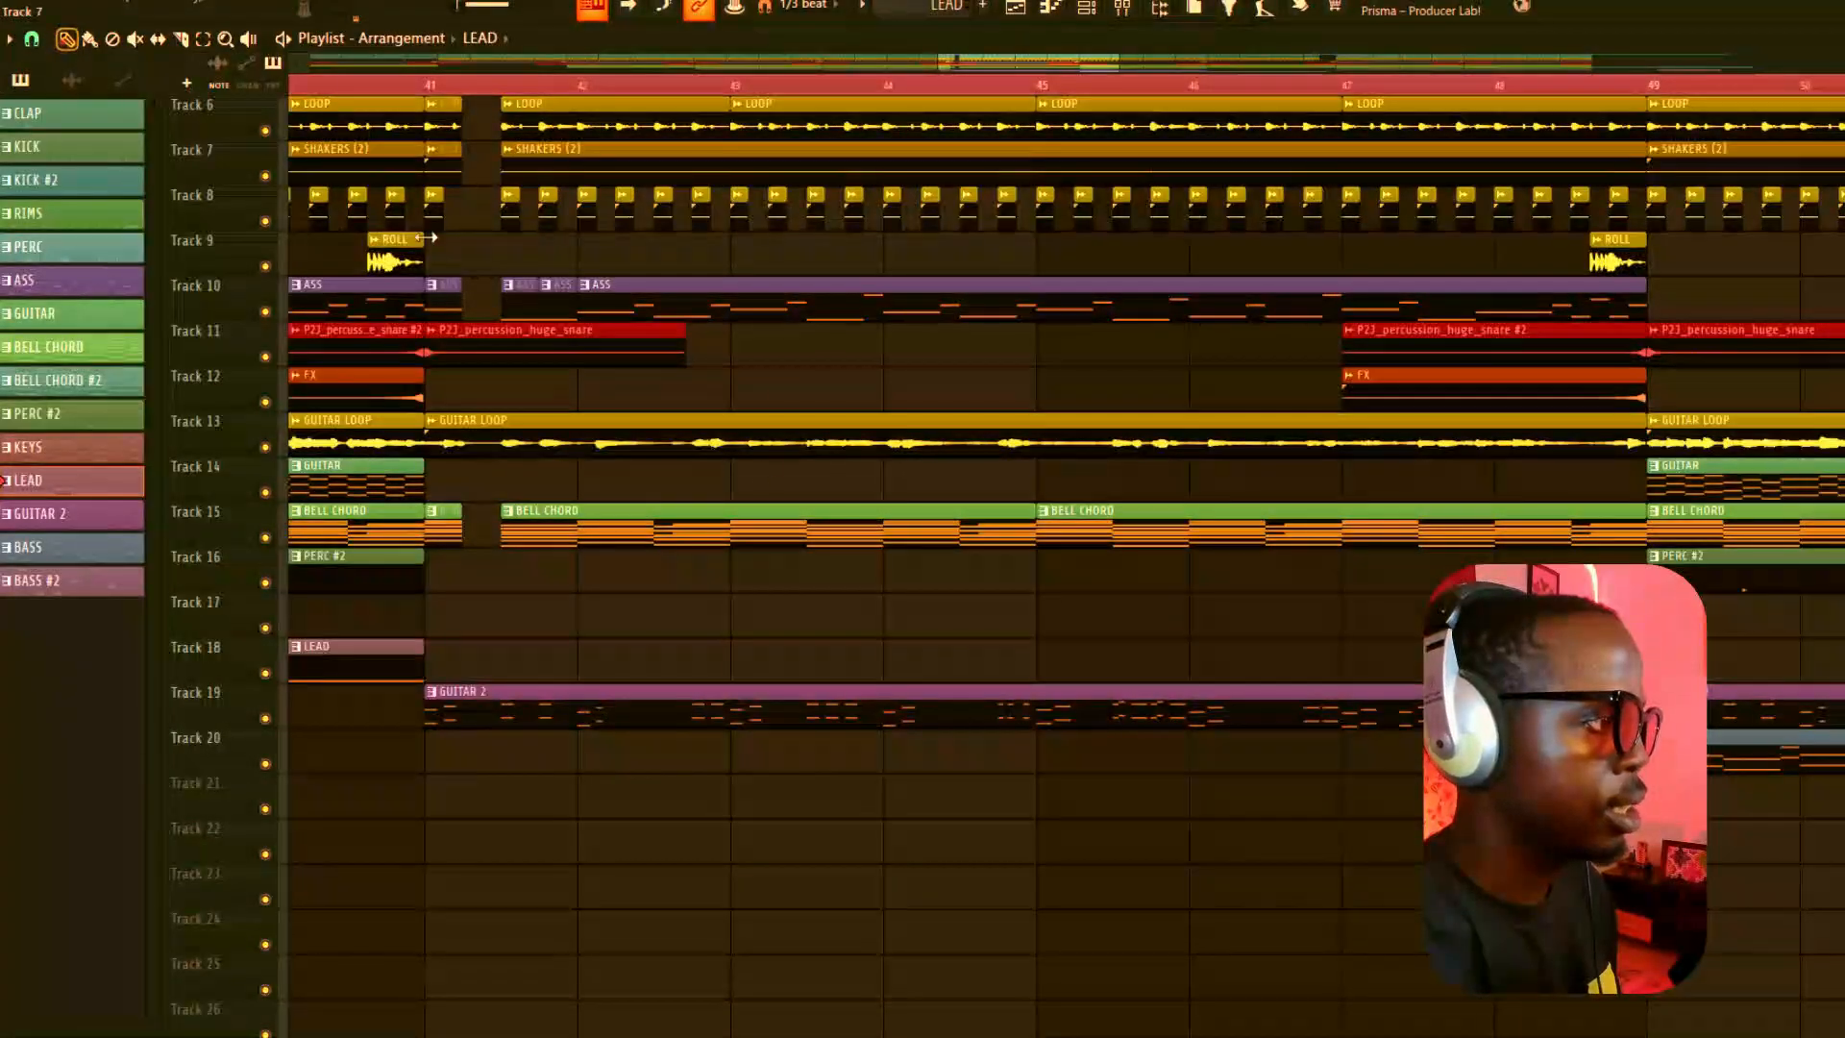
Step: Inspect the GUITAR 2 pattern's Morphine channel and return to the playlist
click(1139, 711)
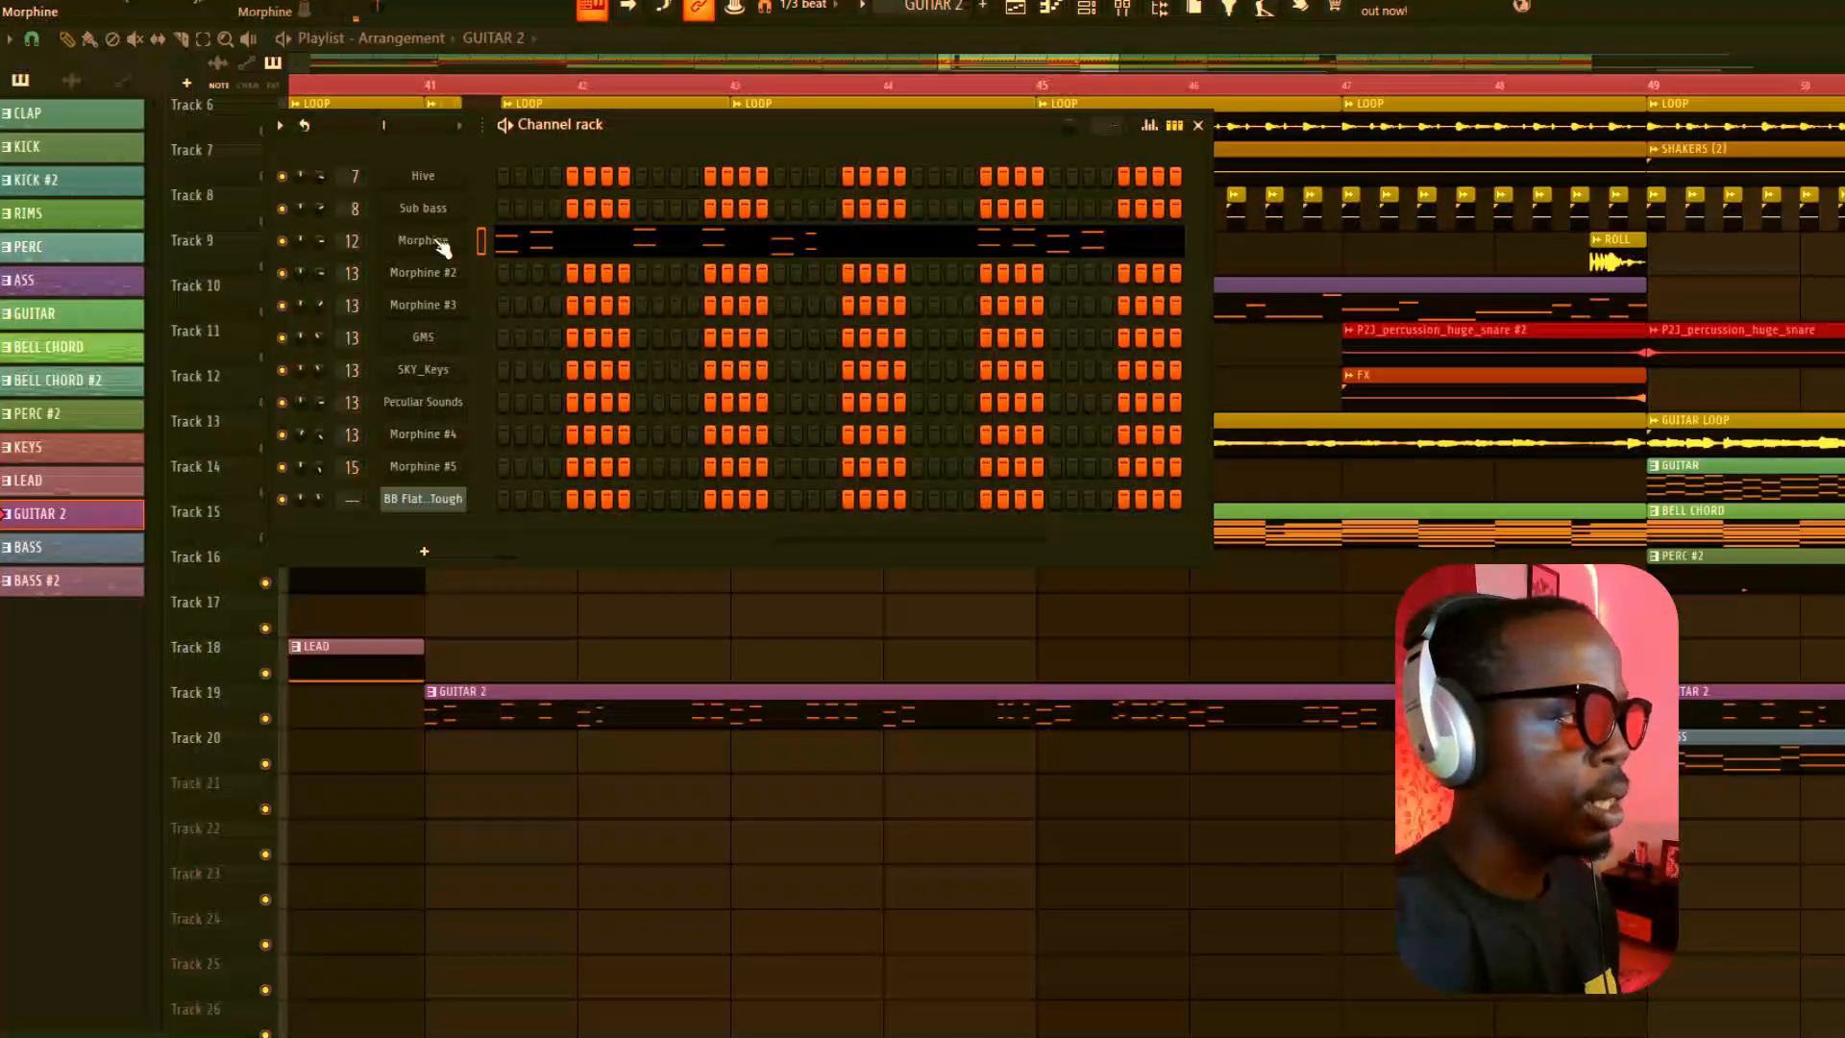
key(F6)
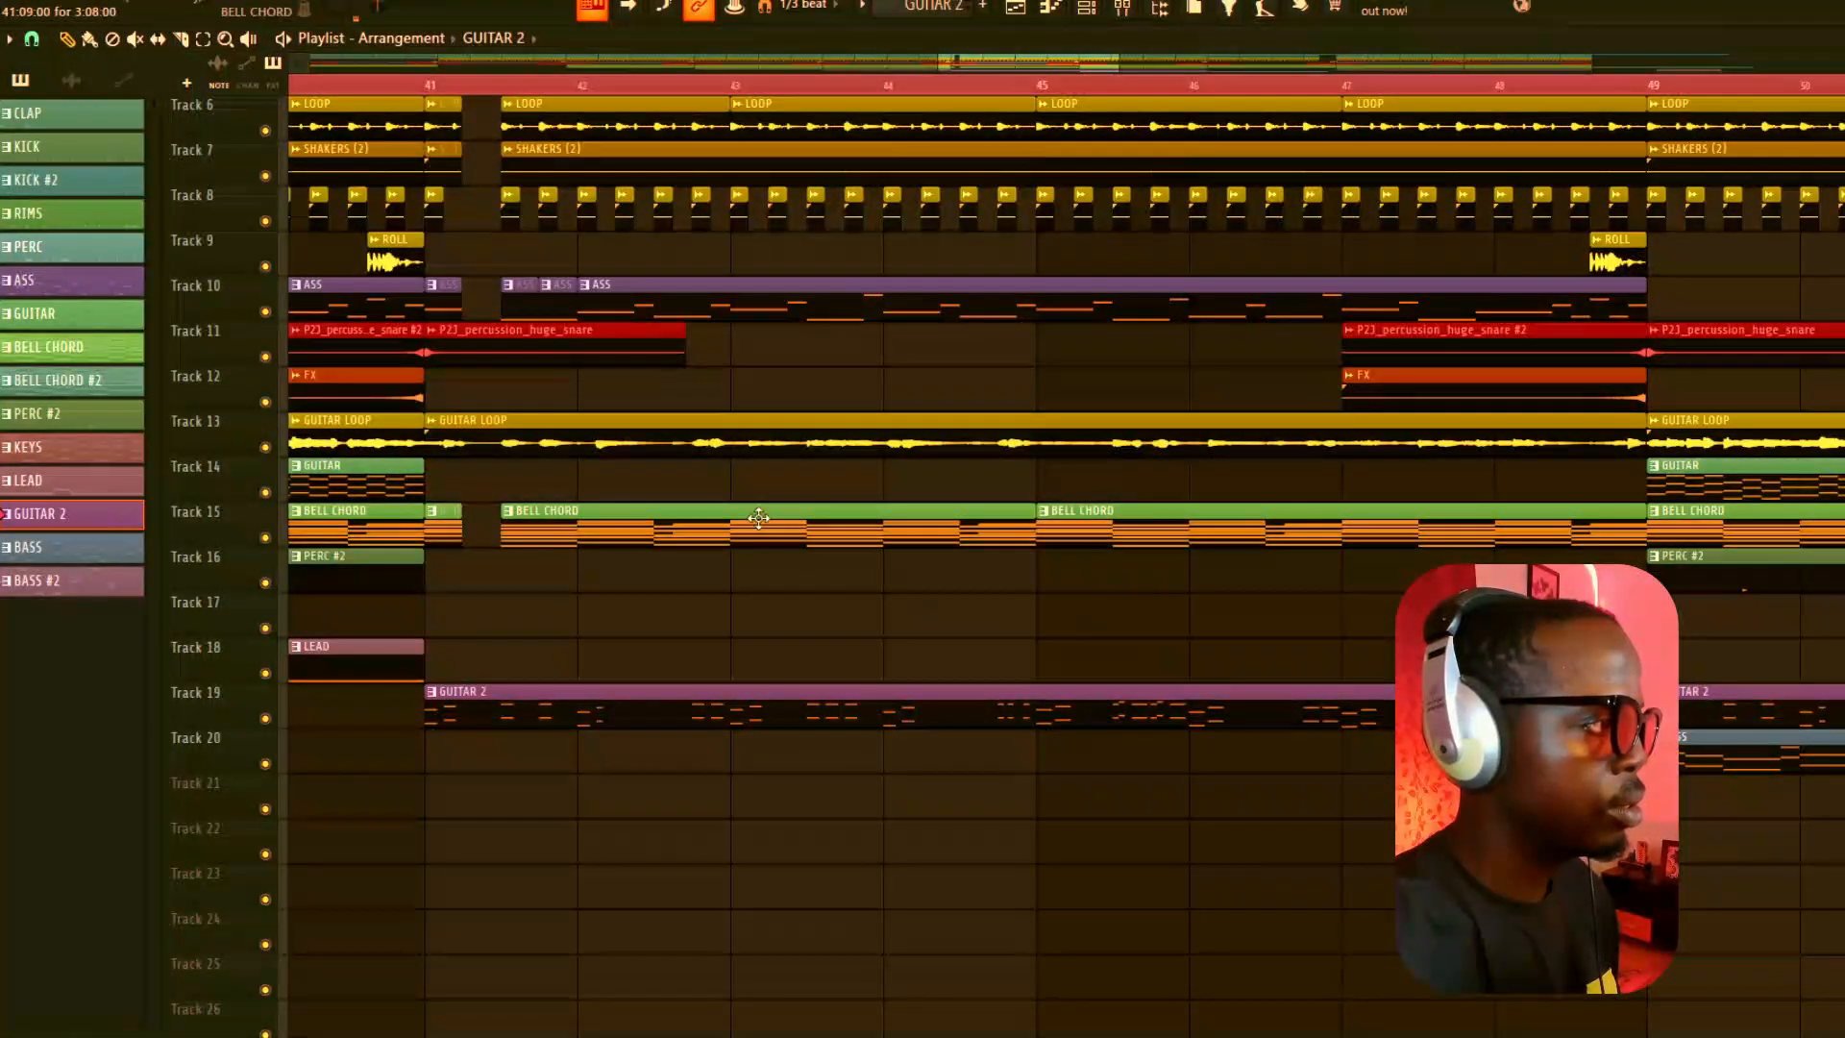
scroll(790, 502, down, 1)
scroll(793, 503, up, 1)
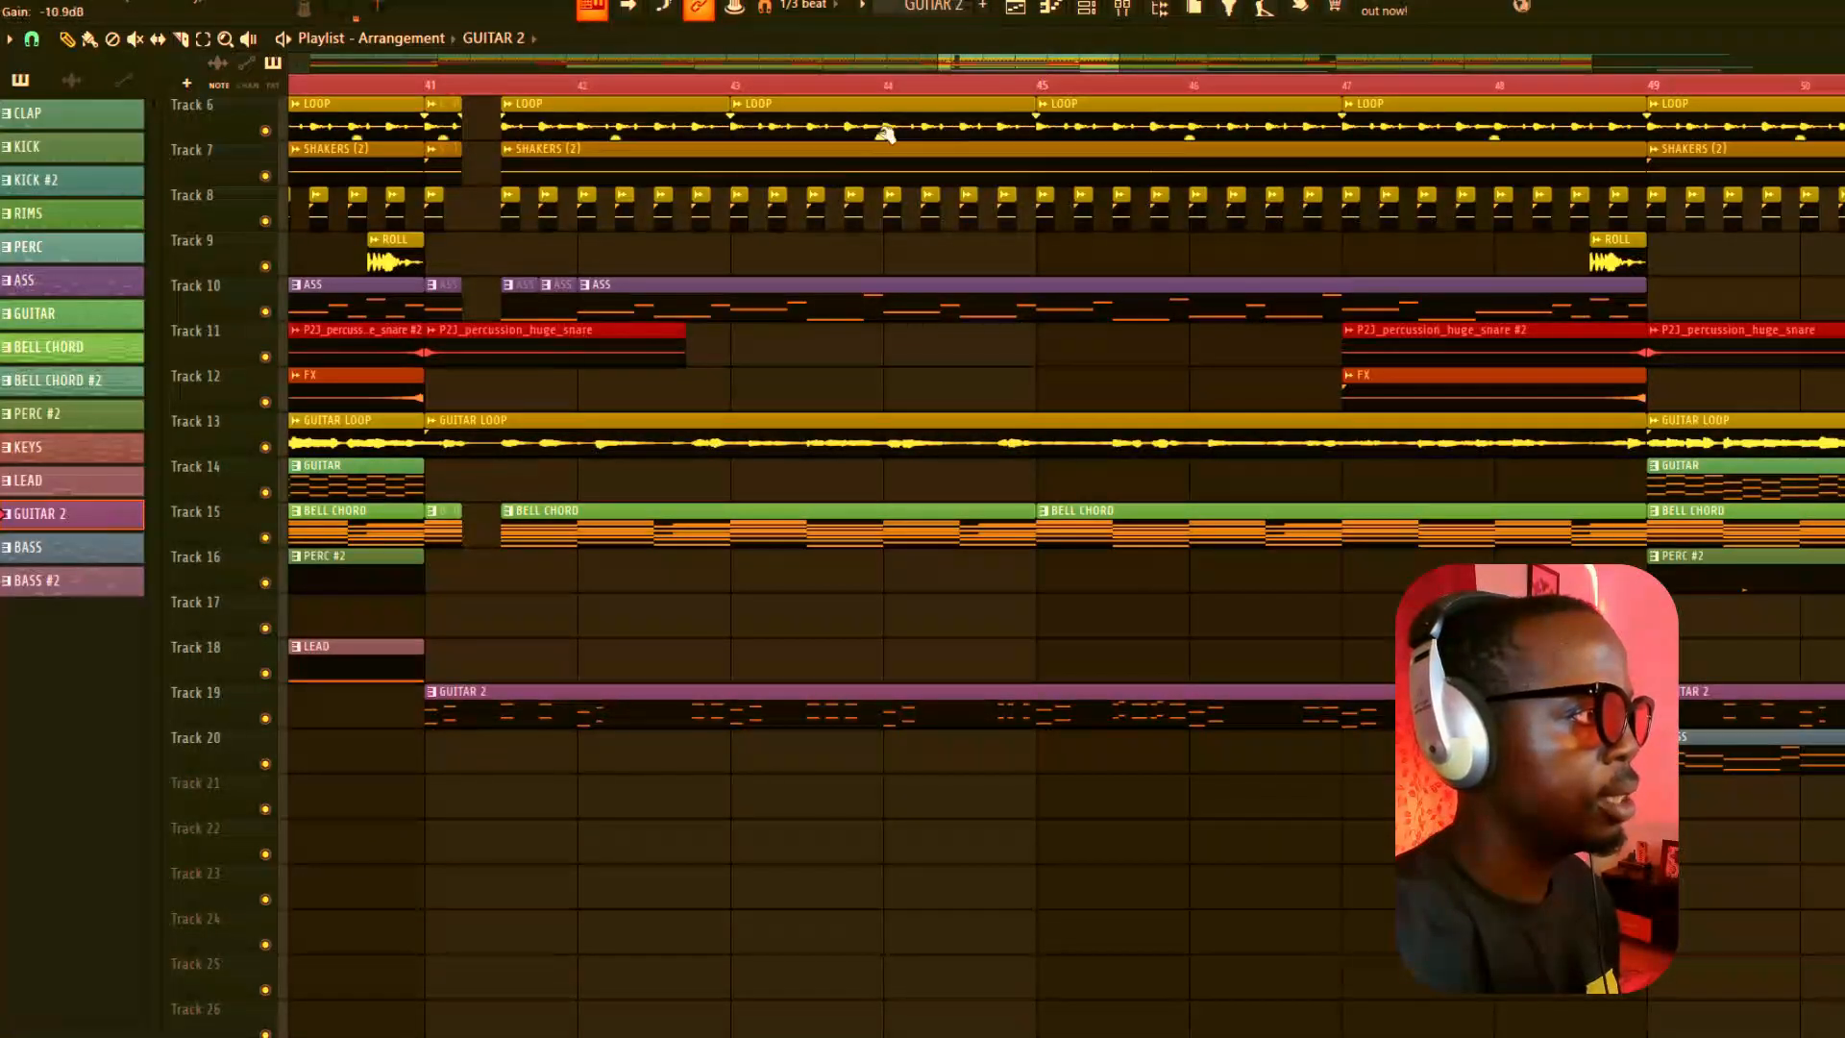
Step: Inspect the BASS pattern's Hive notes and channel, and return to the playlist
scroll(894, 95, down, 5)
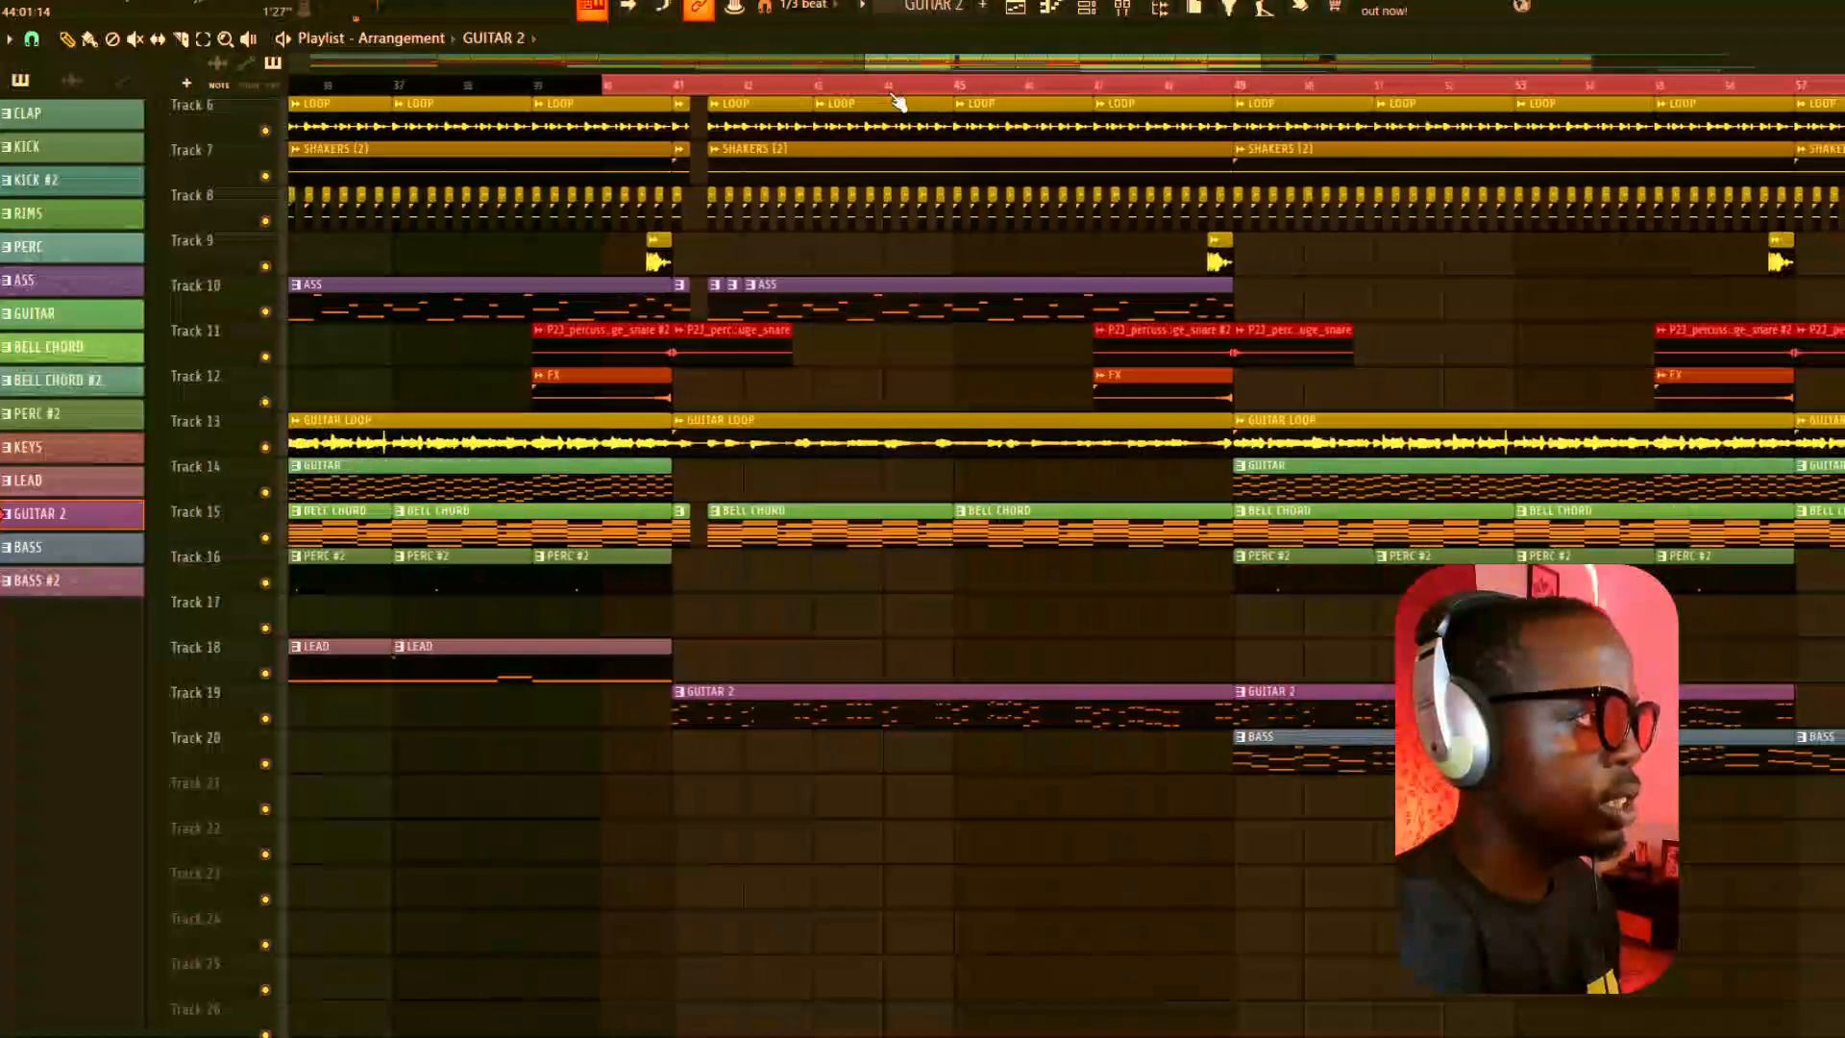
drag(942, 63, 1062, 58)
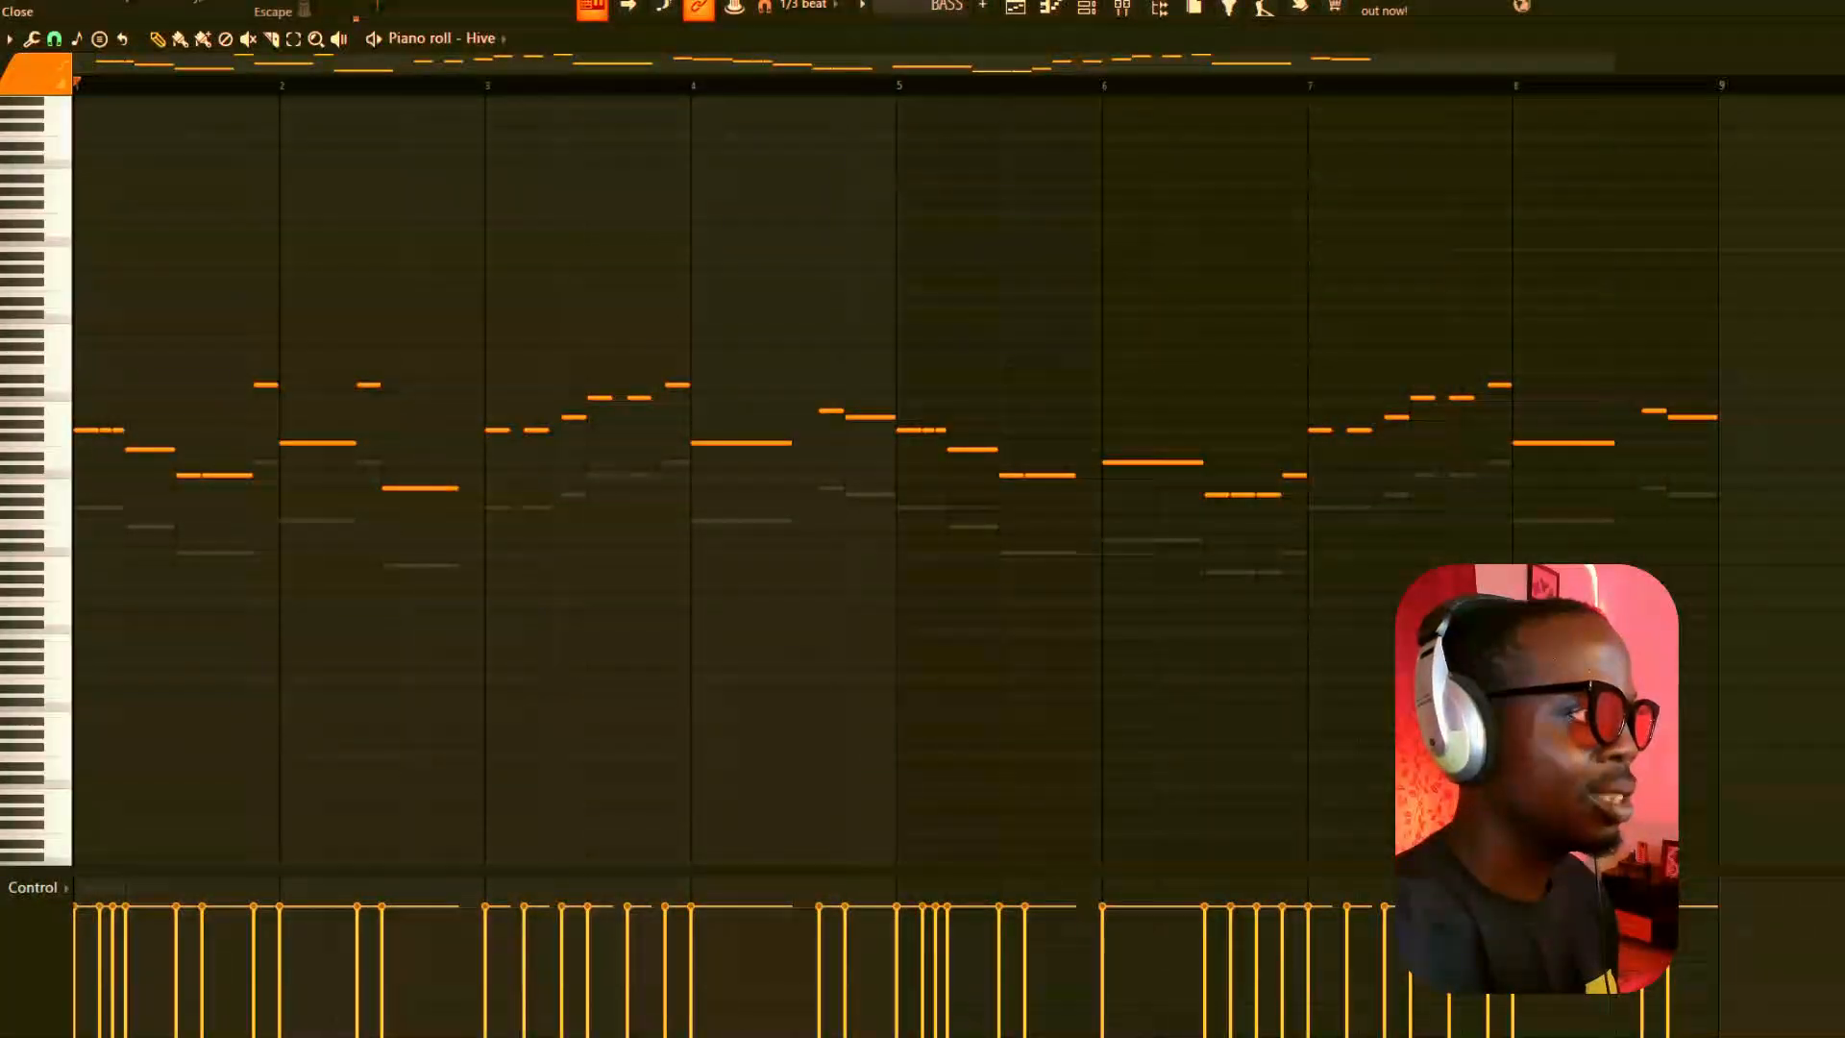
key(Escape)
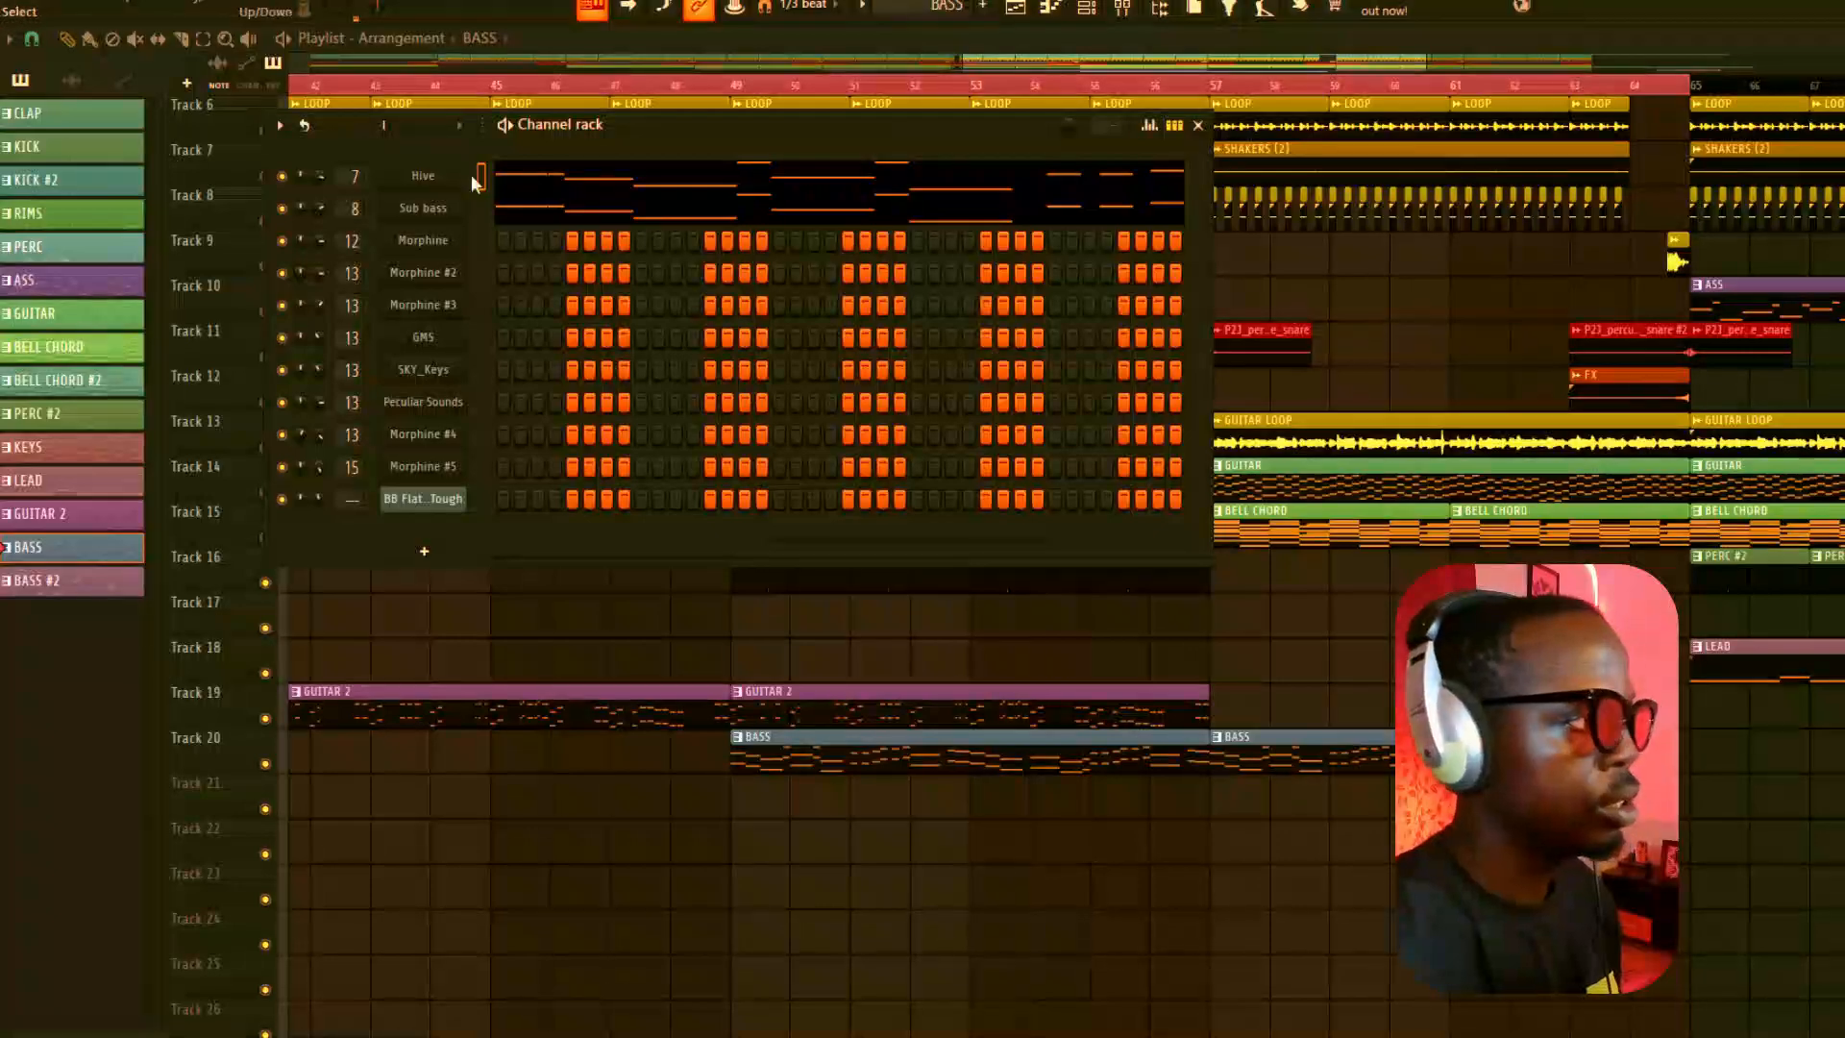
key(Escape)
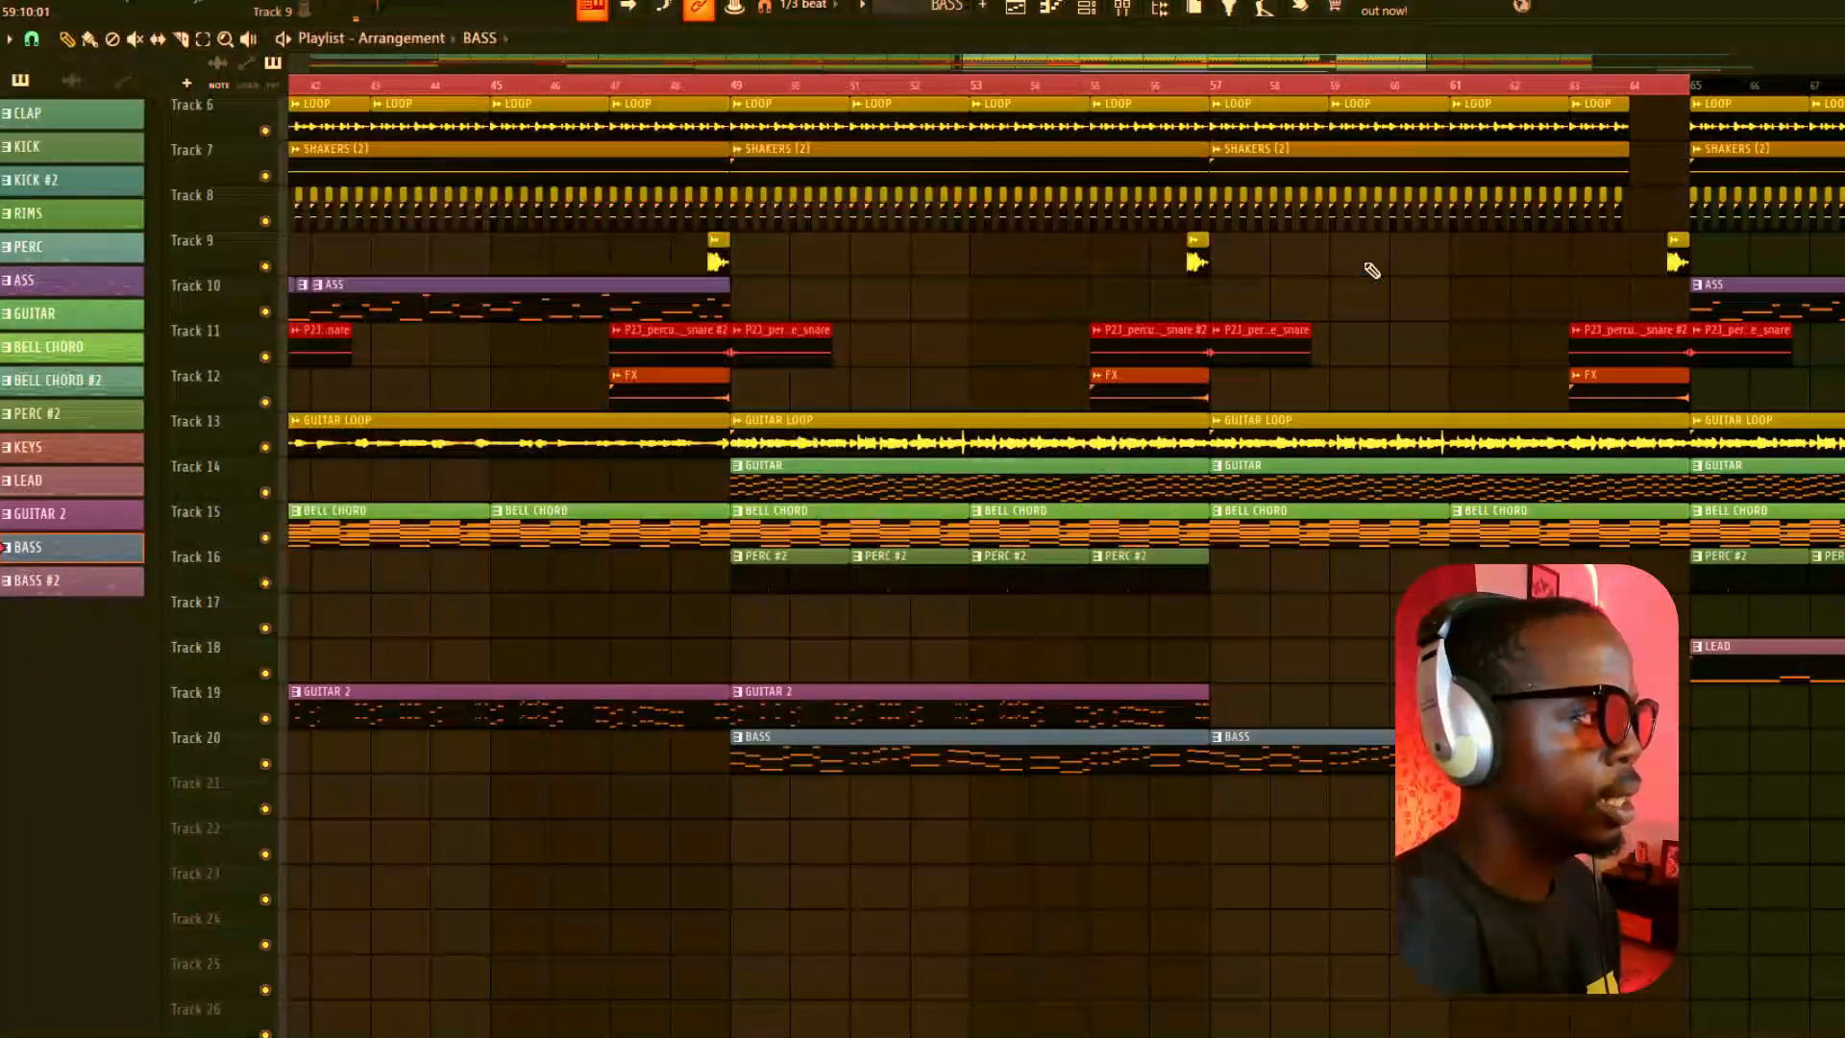
Step: Examine the drum and melody clips in the BASS section leading up to bar 65
scroll(1024, 303, up, 1)
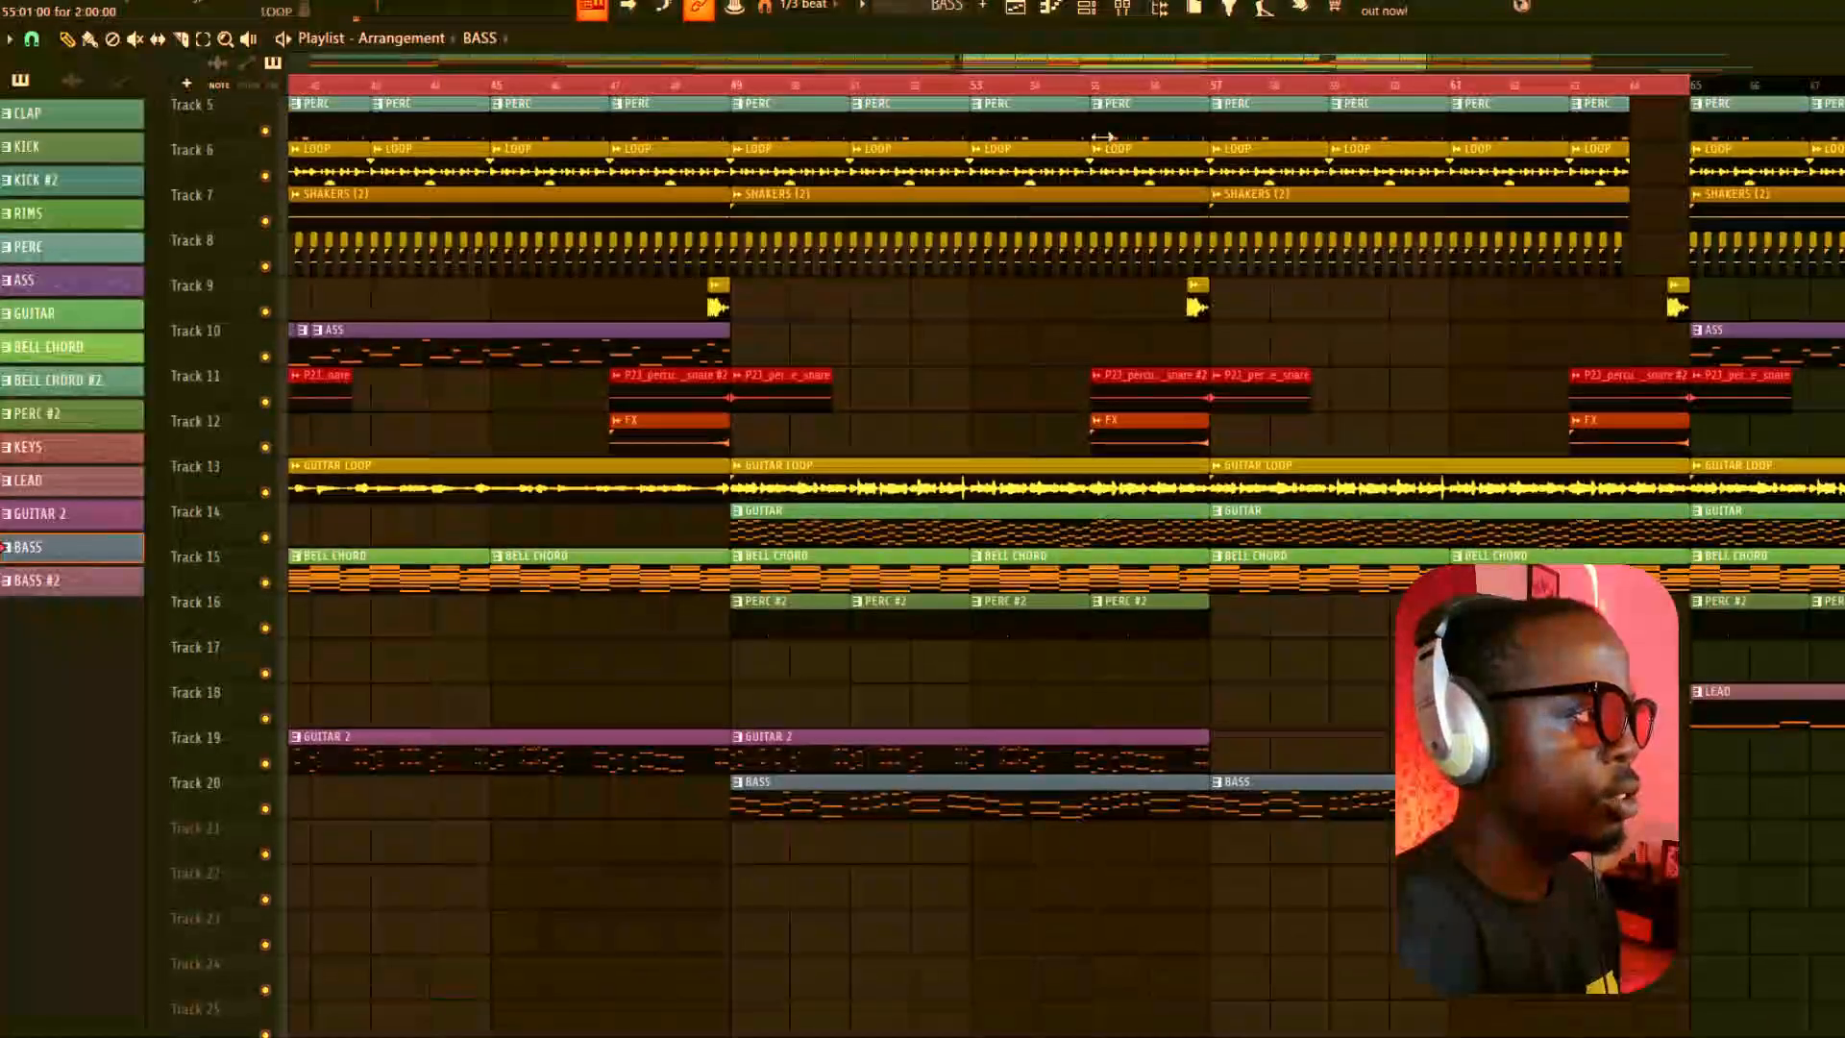
scroll(996, 247, up, 3)
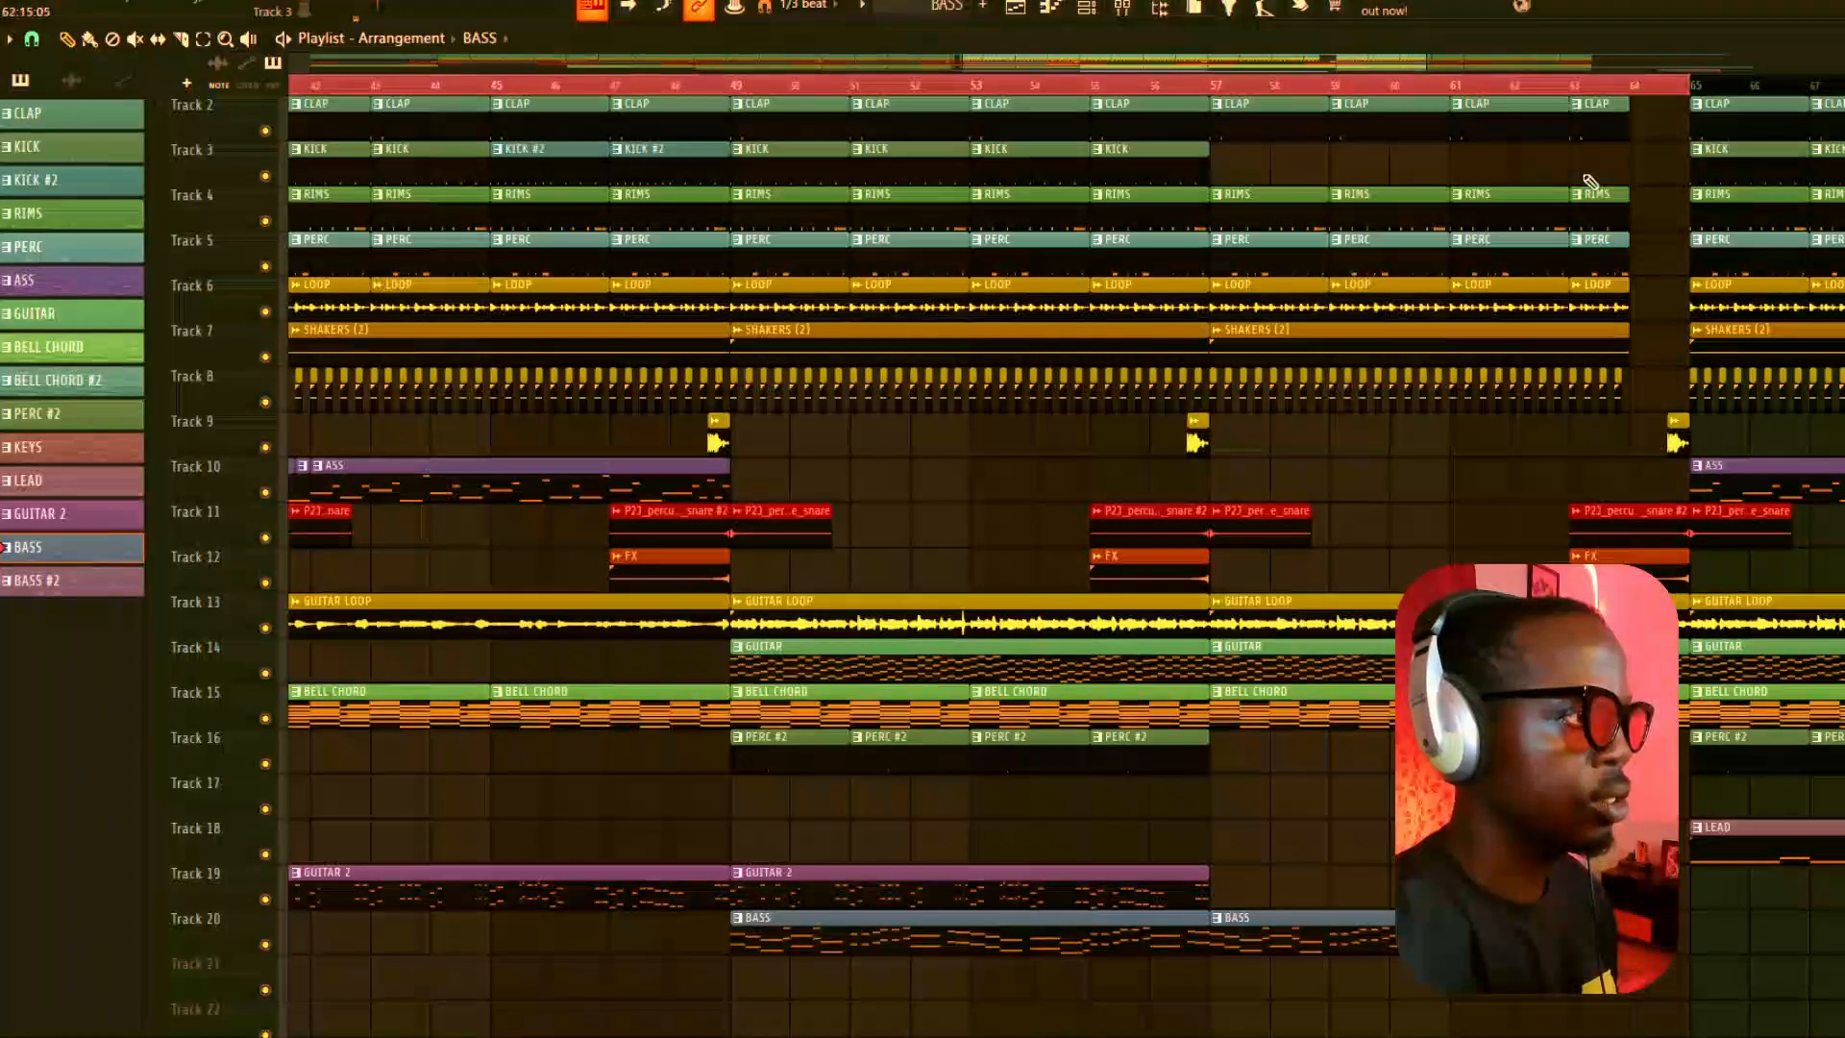
scroll(1230, 273, down, 3)
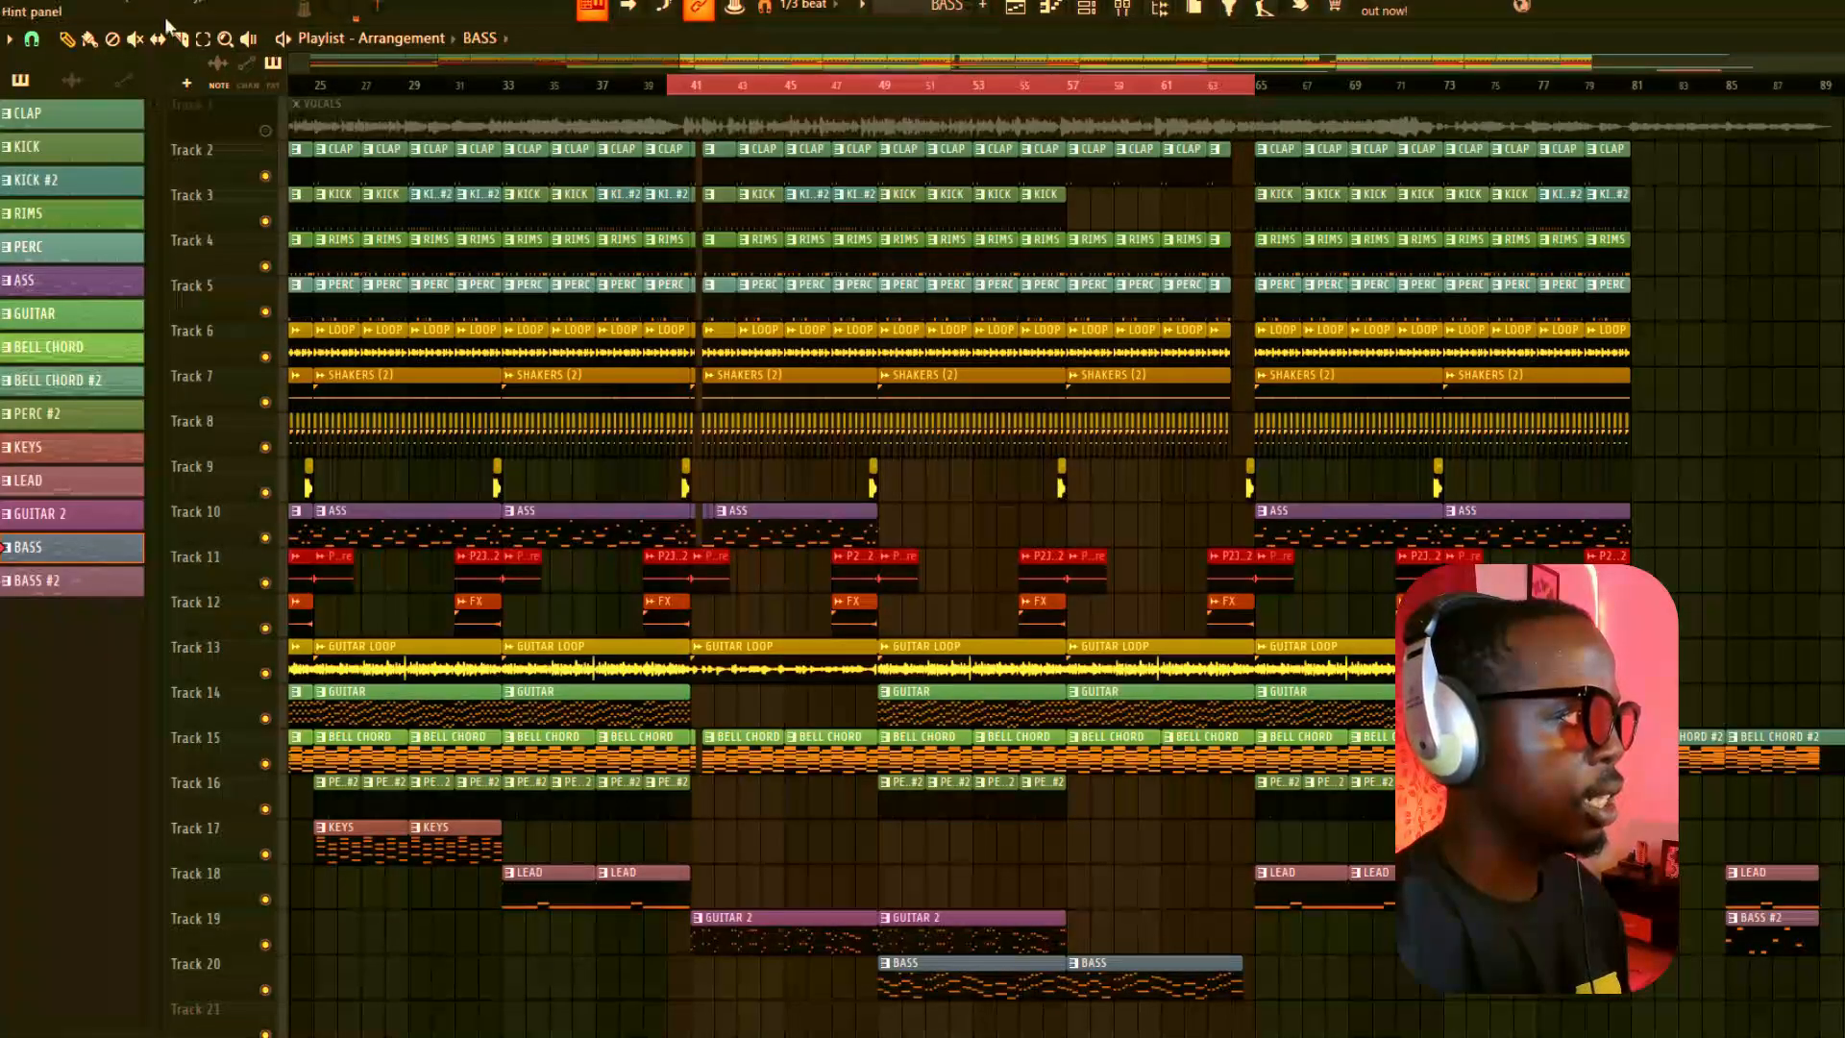
Step: Select the outro from bar 81 to bar 89 in the playlist and play it
drag(1632, 88, 1843, 104)
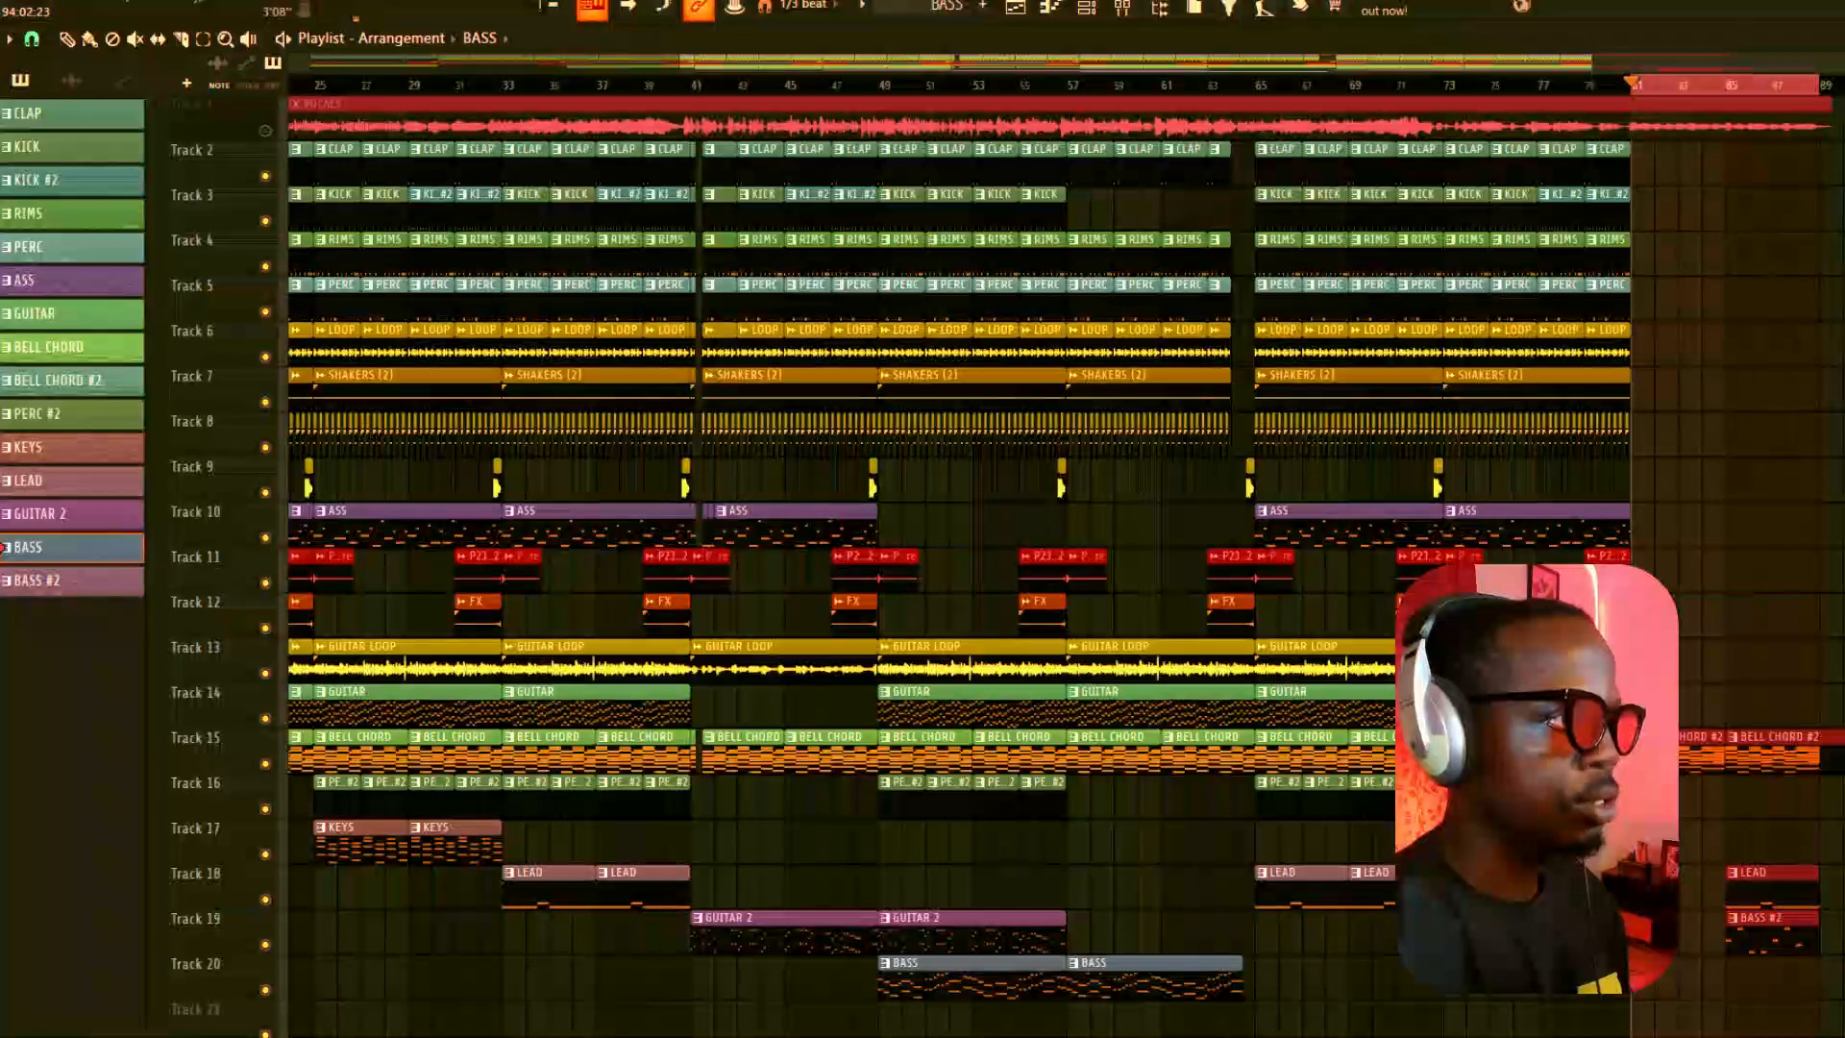
ctrl+click(1840, 216)
scroll(1840, 216, up, 5)
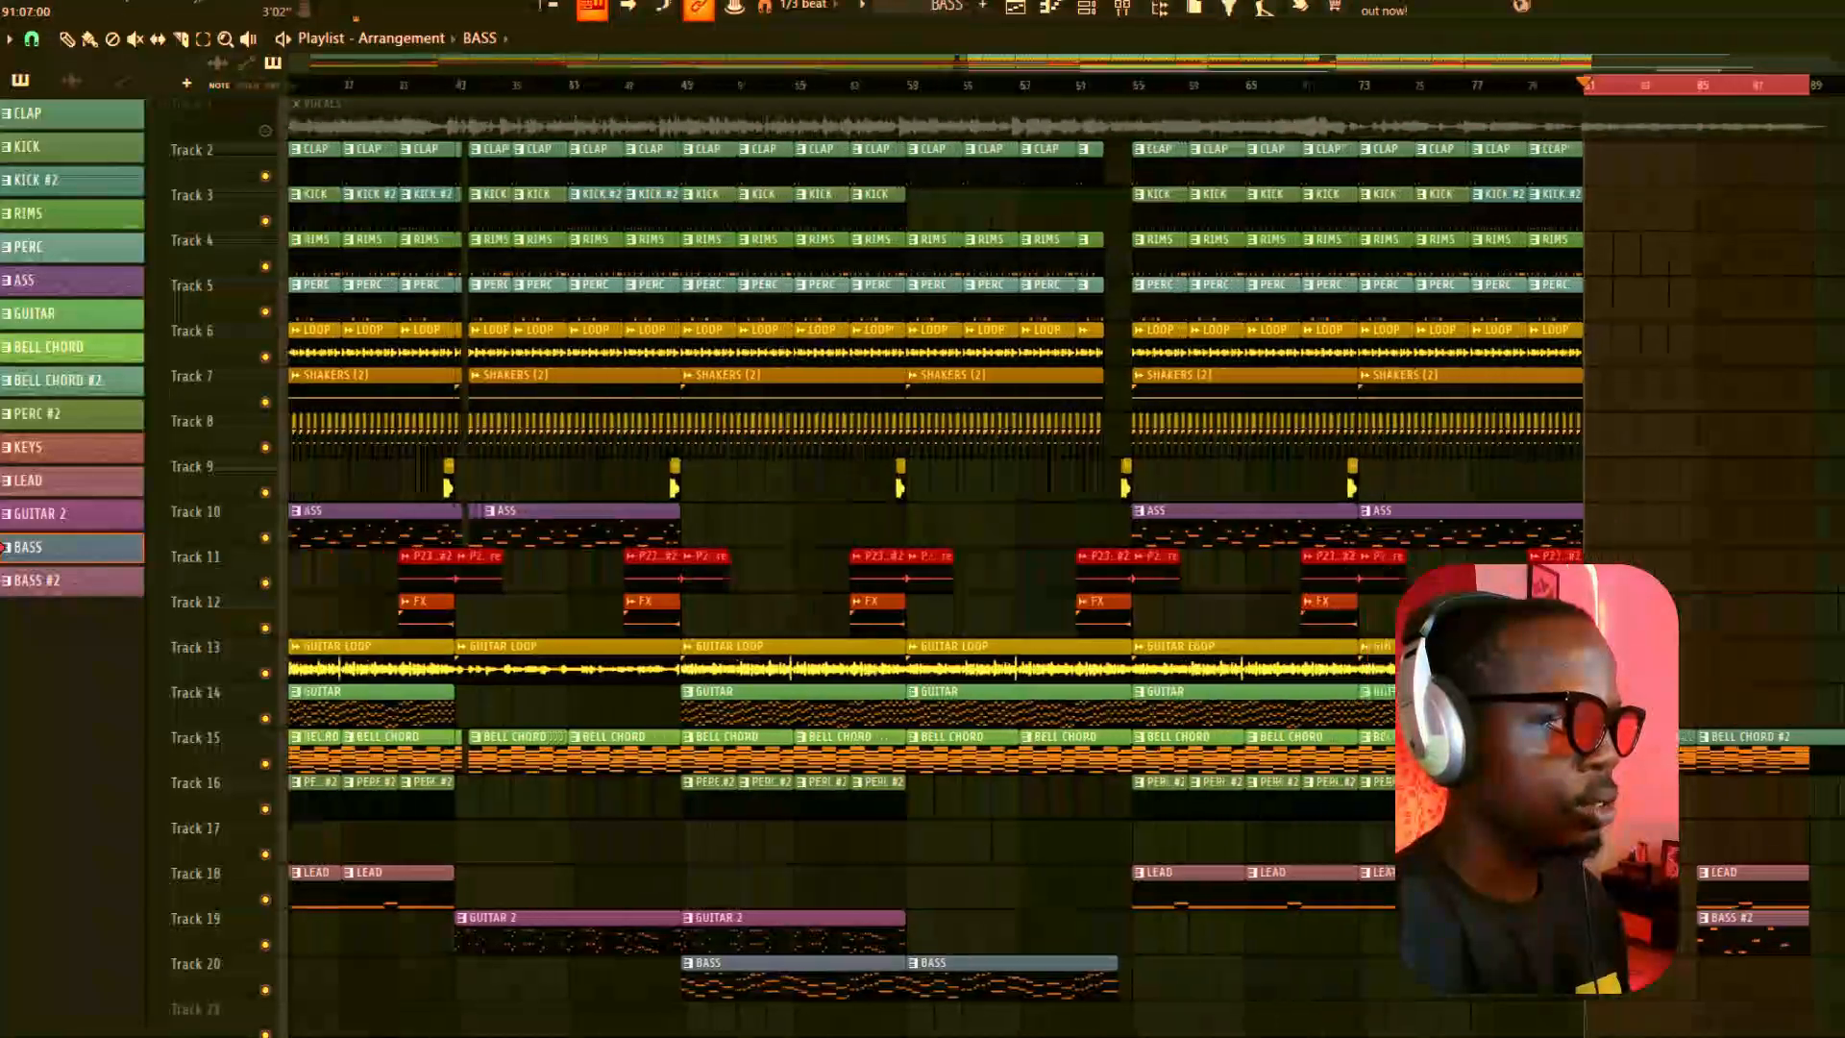
key(space)
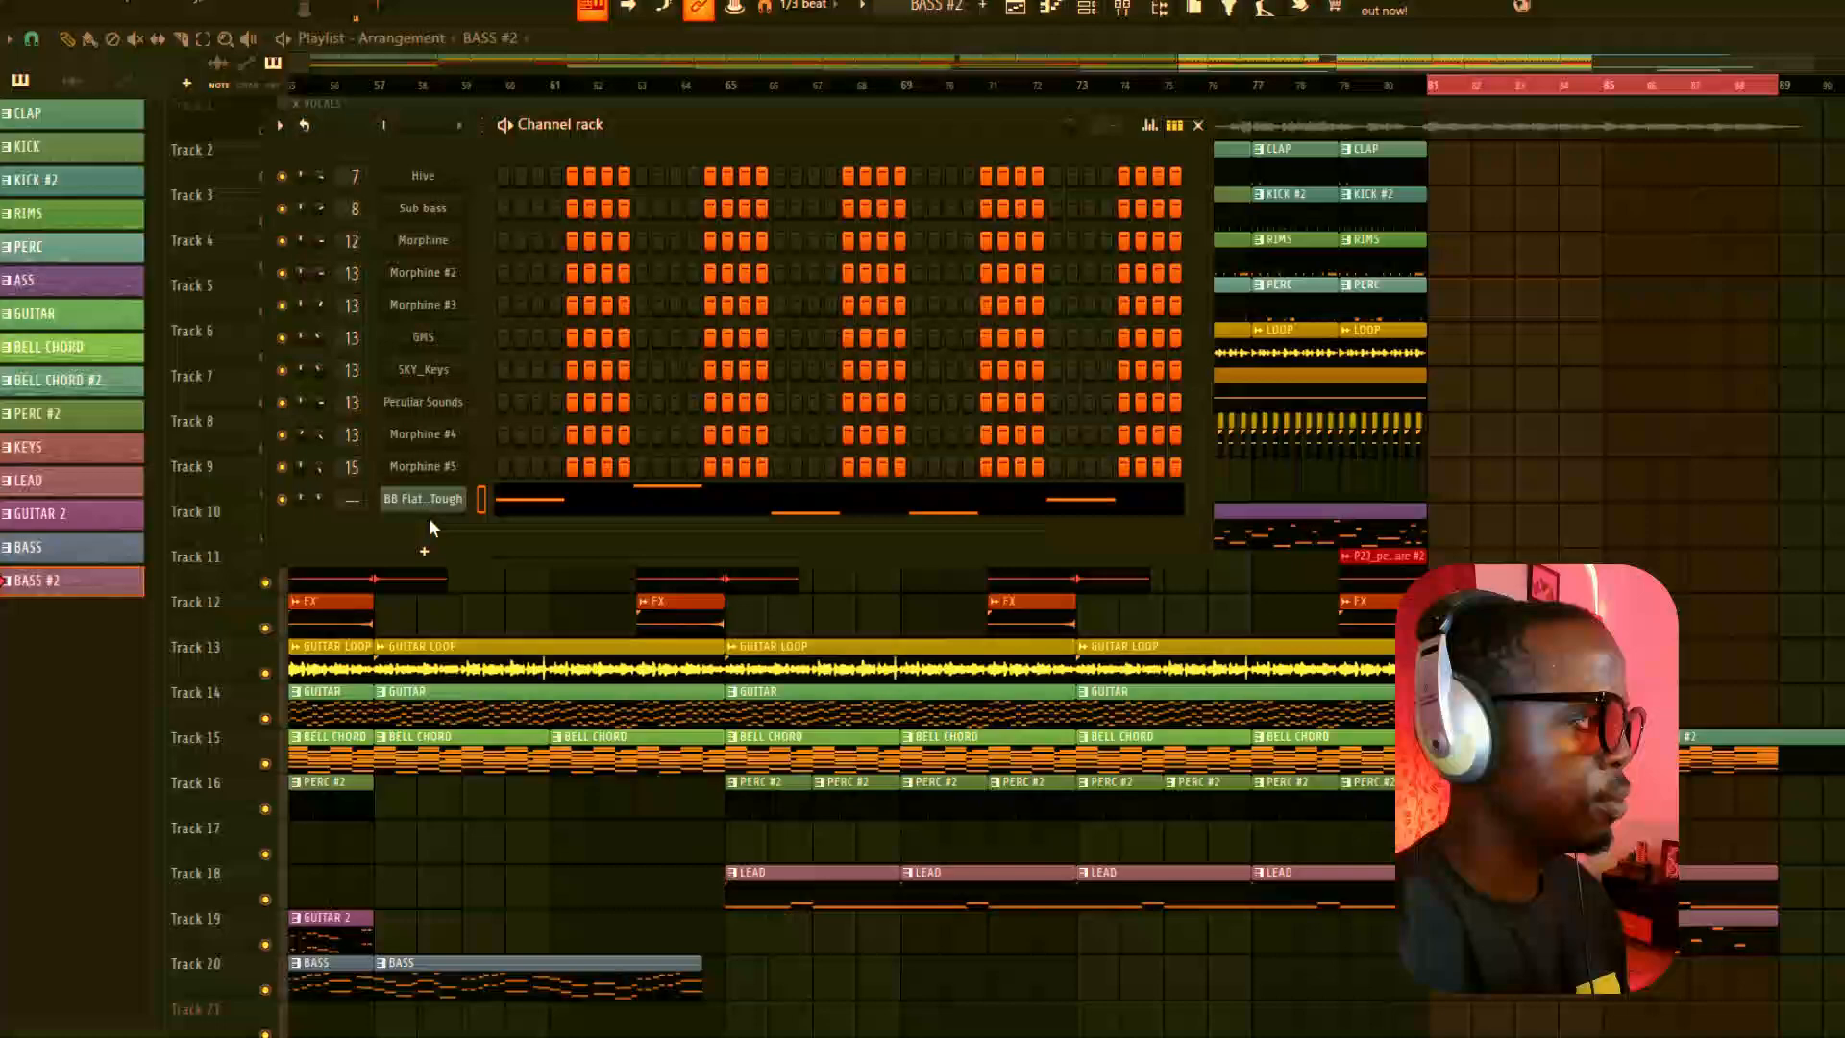
Step: Inspect the FLEX preset BB FlatWound Tough used by the BASS #2 pattern, and close the instrument
click(425, 500)
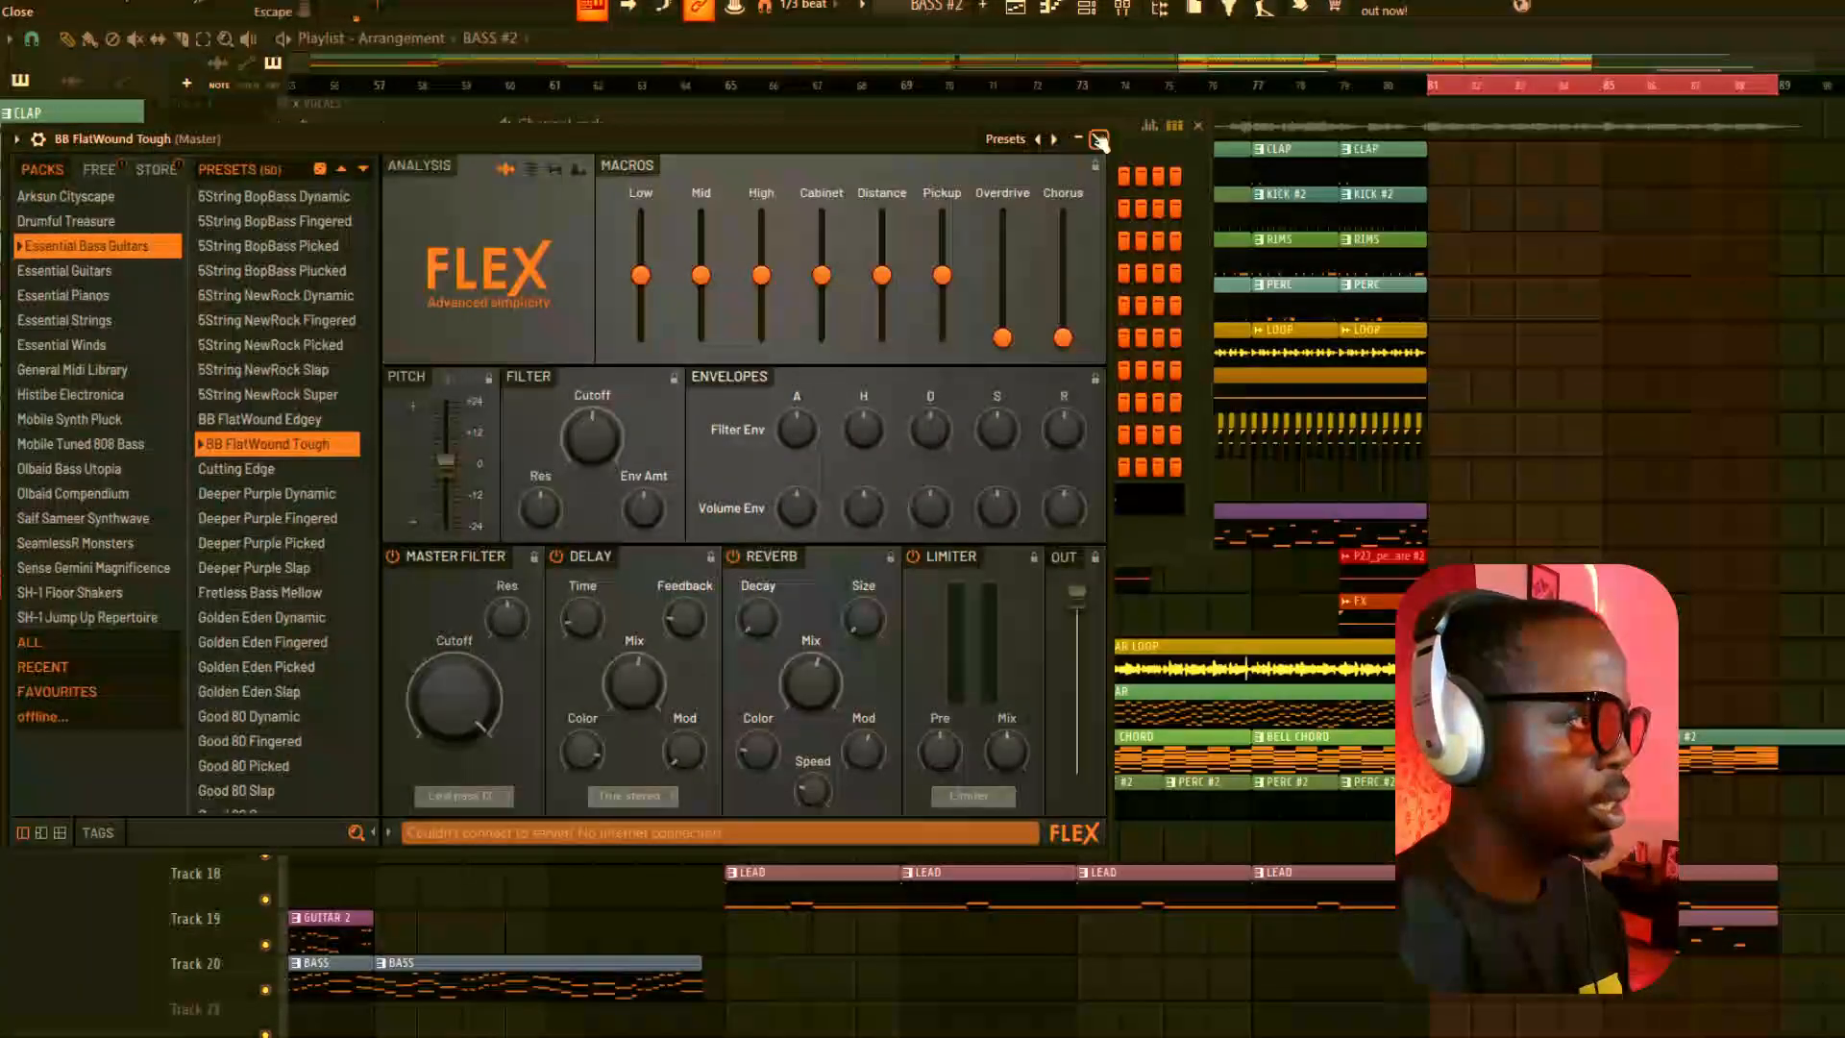
click(1099, 139)
Step: Clear the outro time selection and unmute the vocals on Track 1
click(1463, 88)
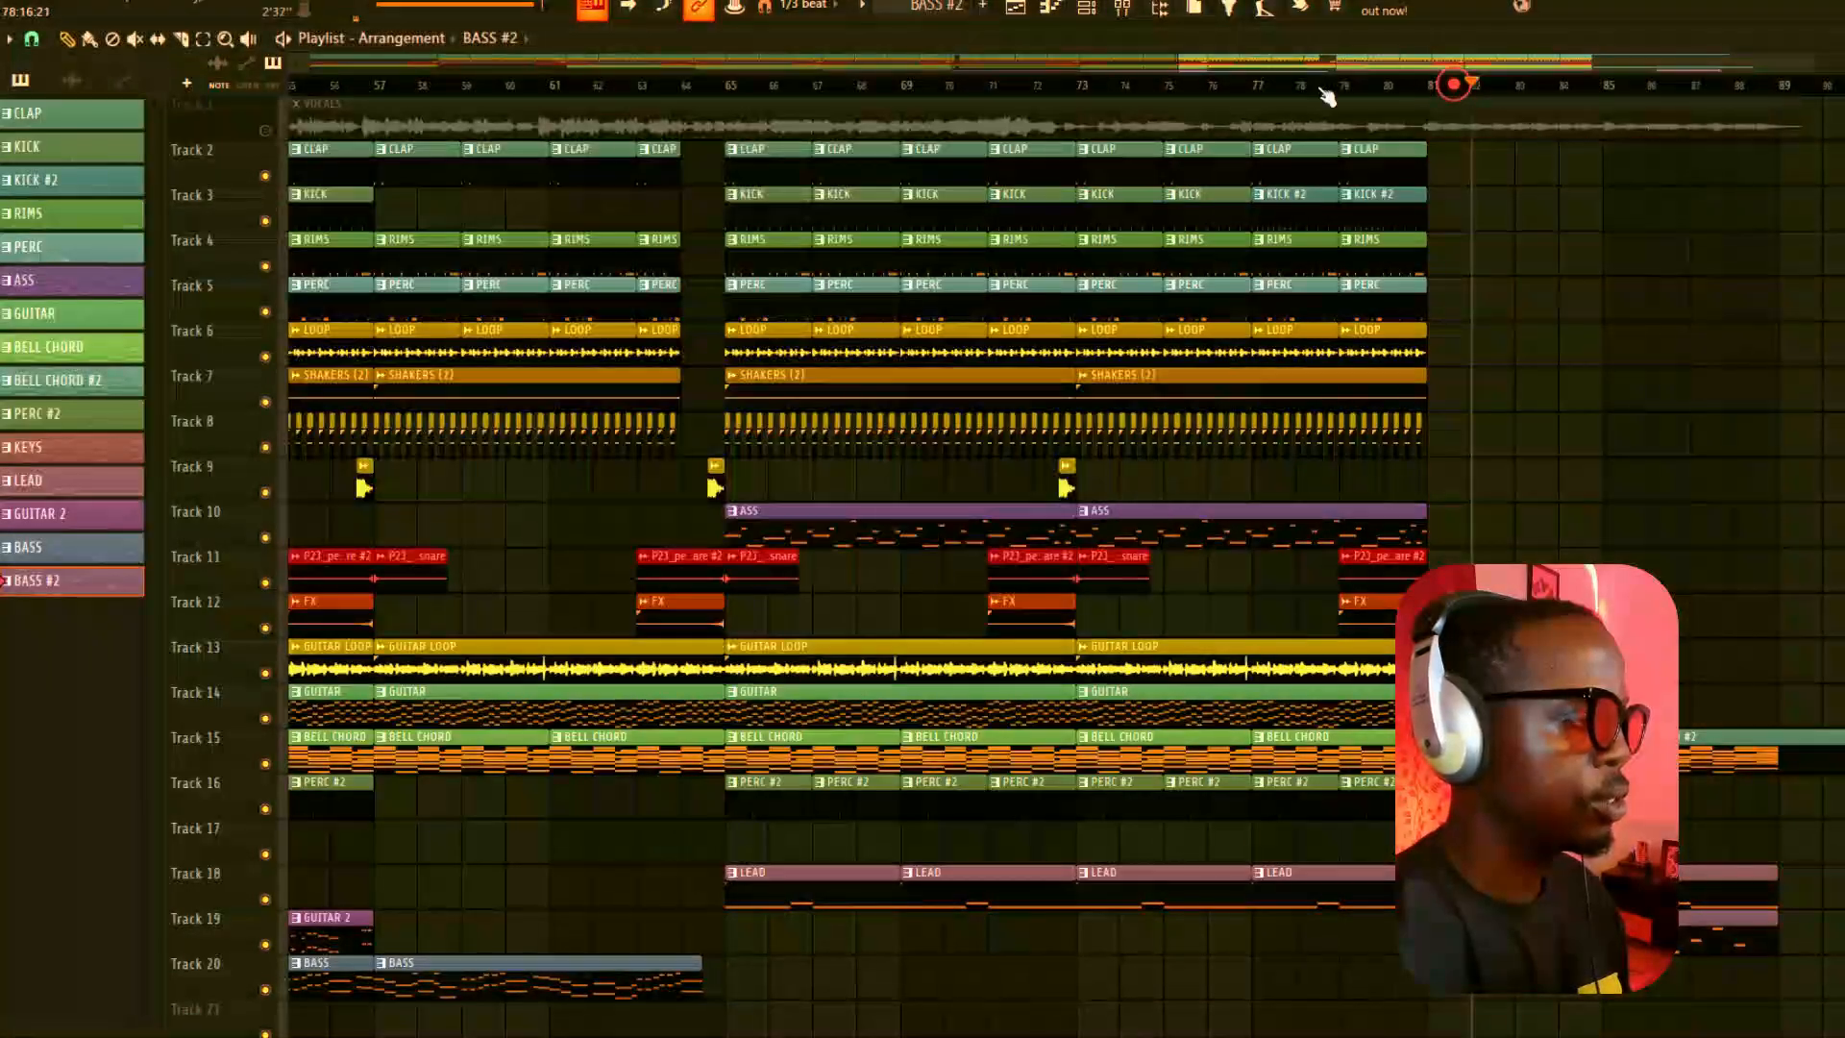
scroll(1165, 96, down, 5)
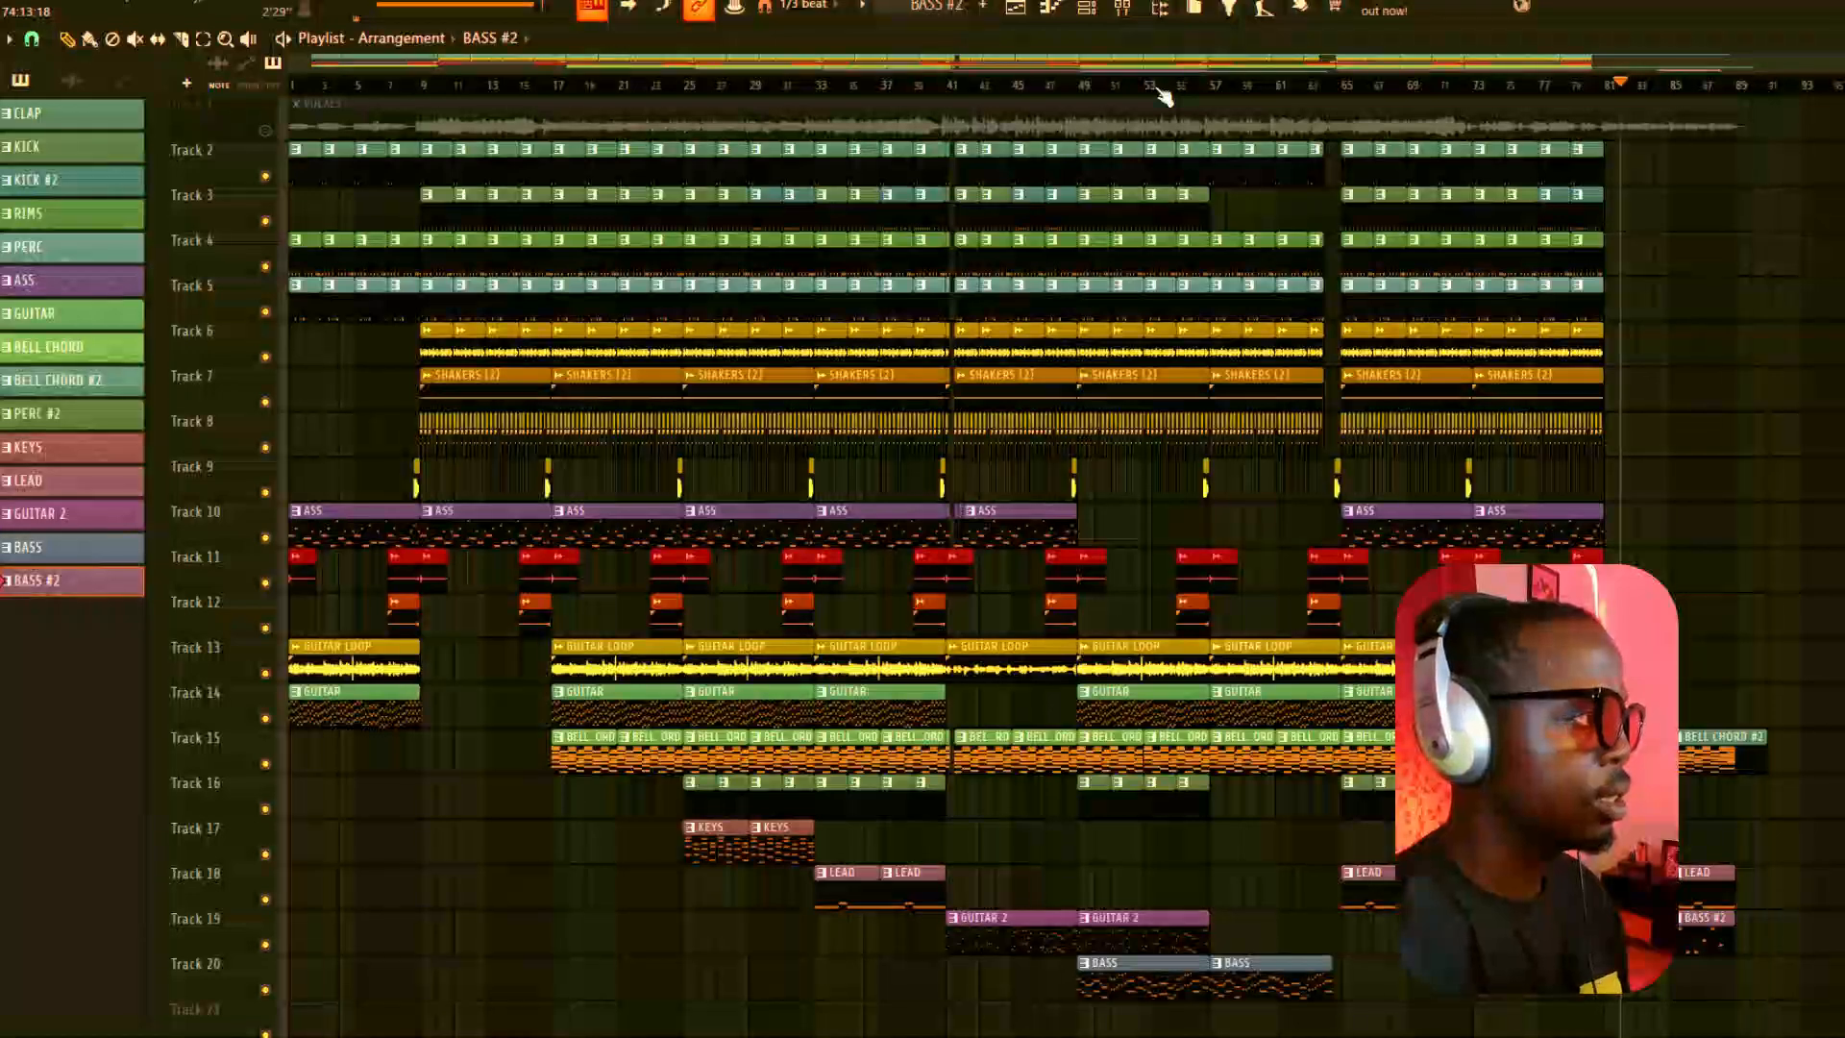
click(267, 131)
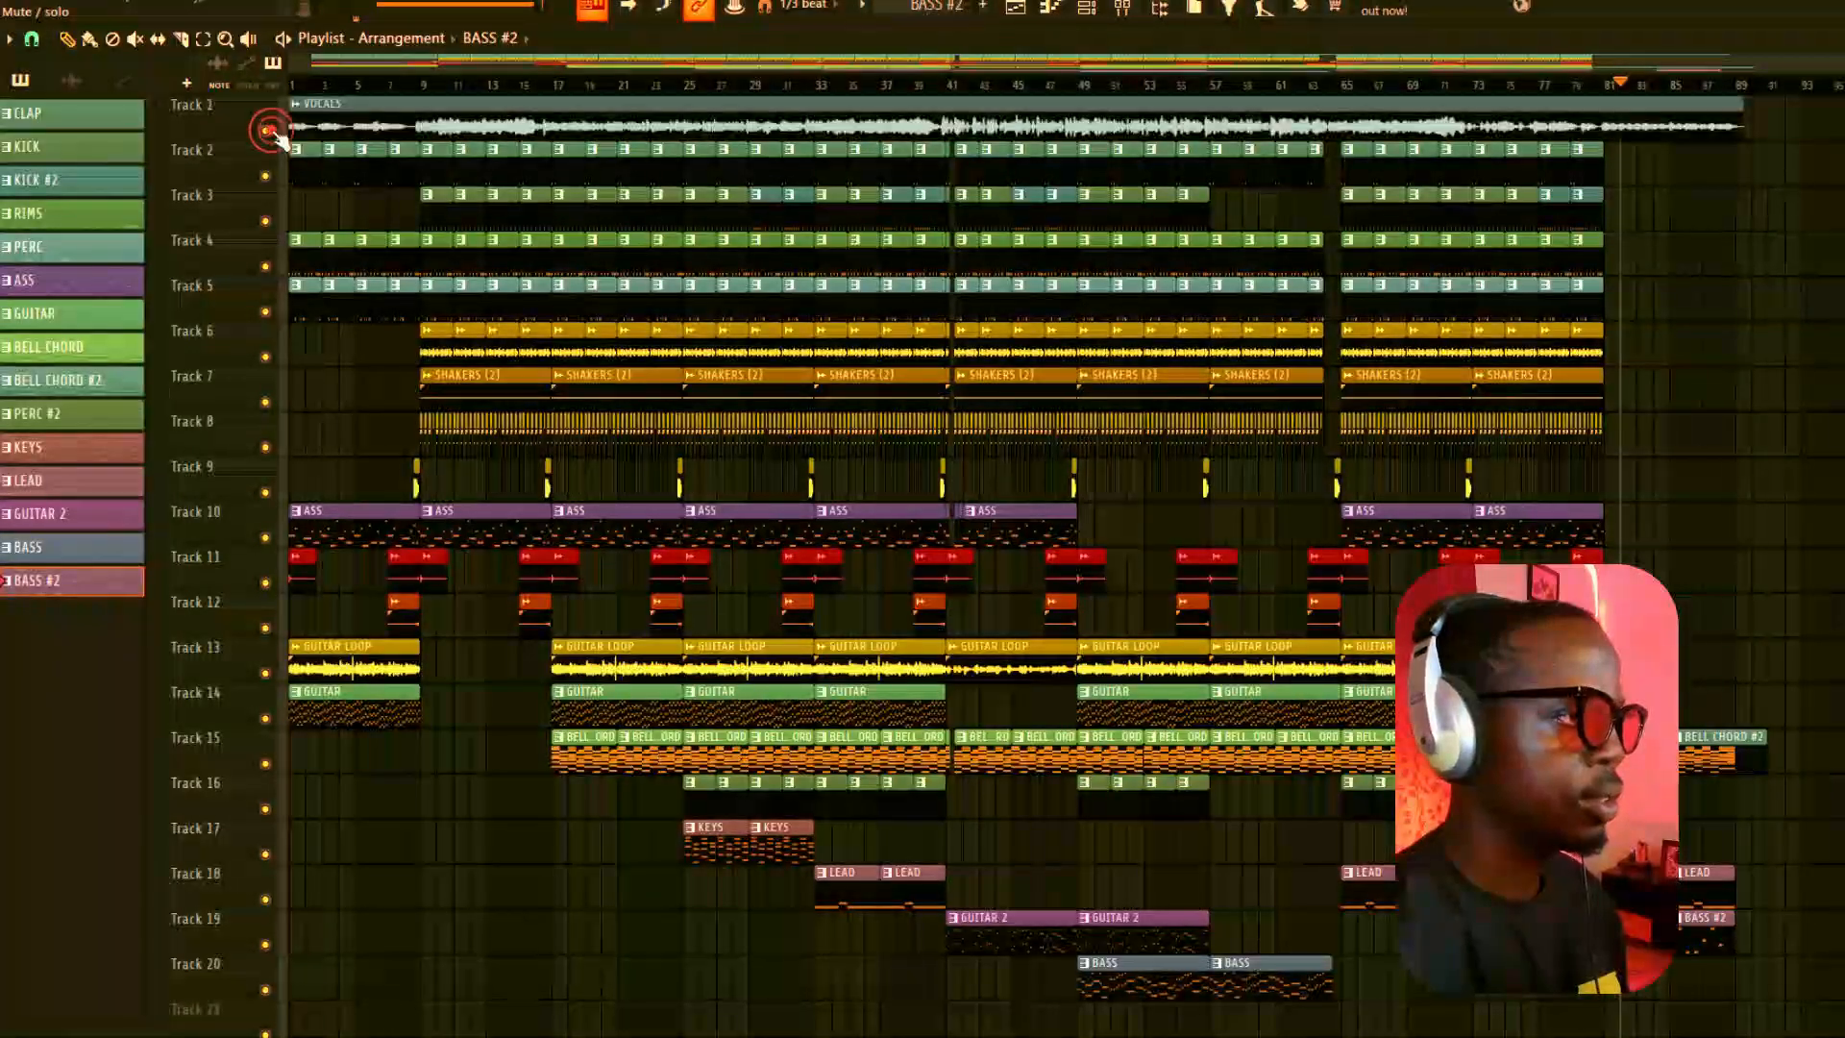